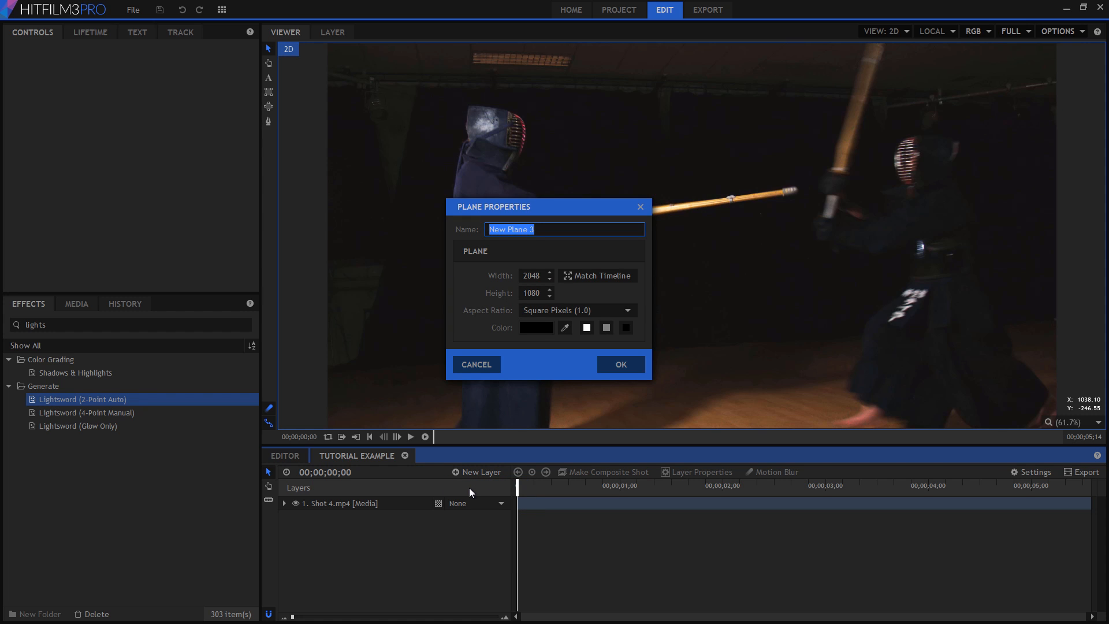
Create a black 2048 x 1080 plane above the footage and apply the Lightsword (2-Point Auto) effect to it.
{"action": "left_click", "coordinate": [638, 358]}
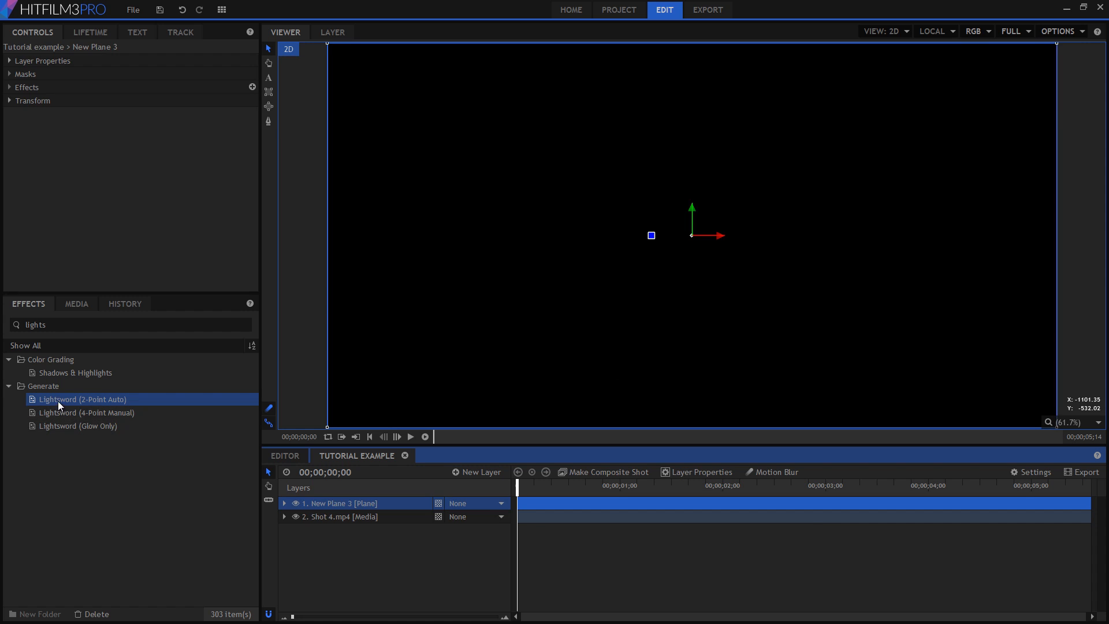
{"action": "left_click_drag", "start_coordinate": [58, 400], "coordinate": [334, 505]}
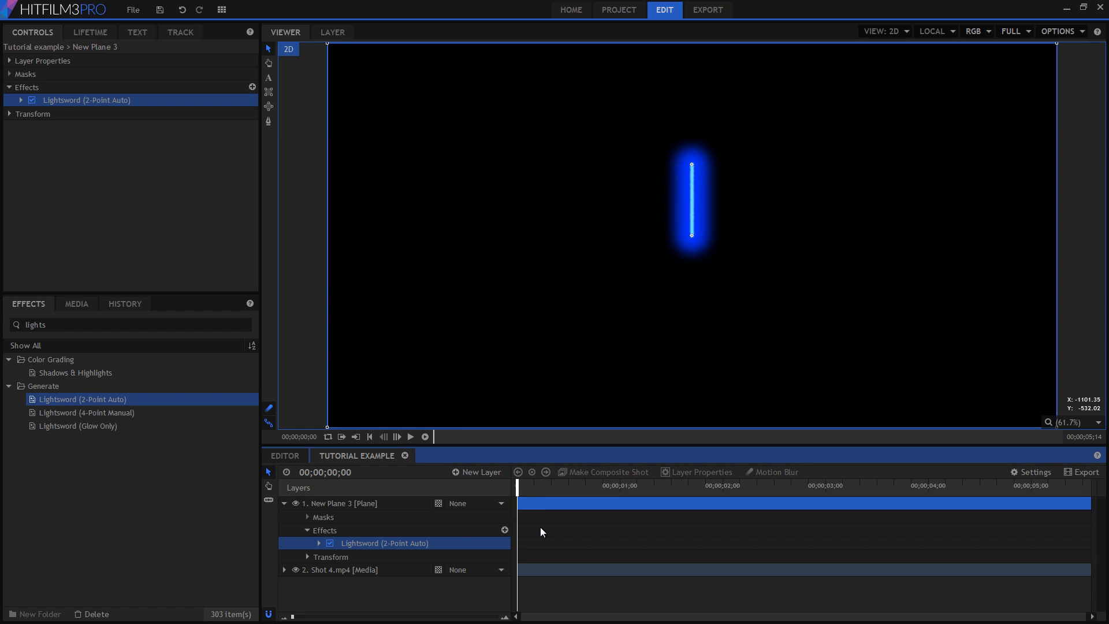
{"action": "key", "text": "space"}
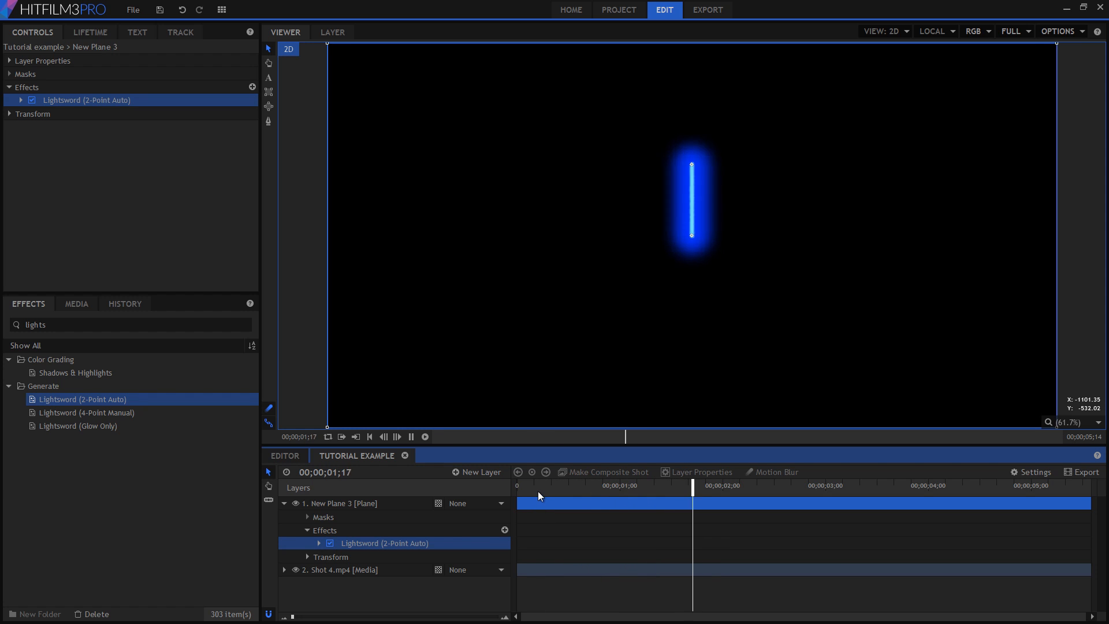
{"action": "left_click_drag", "start_coordinate": [543, 489], "coordinate": [355, 492]}
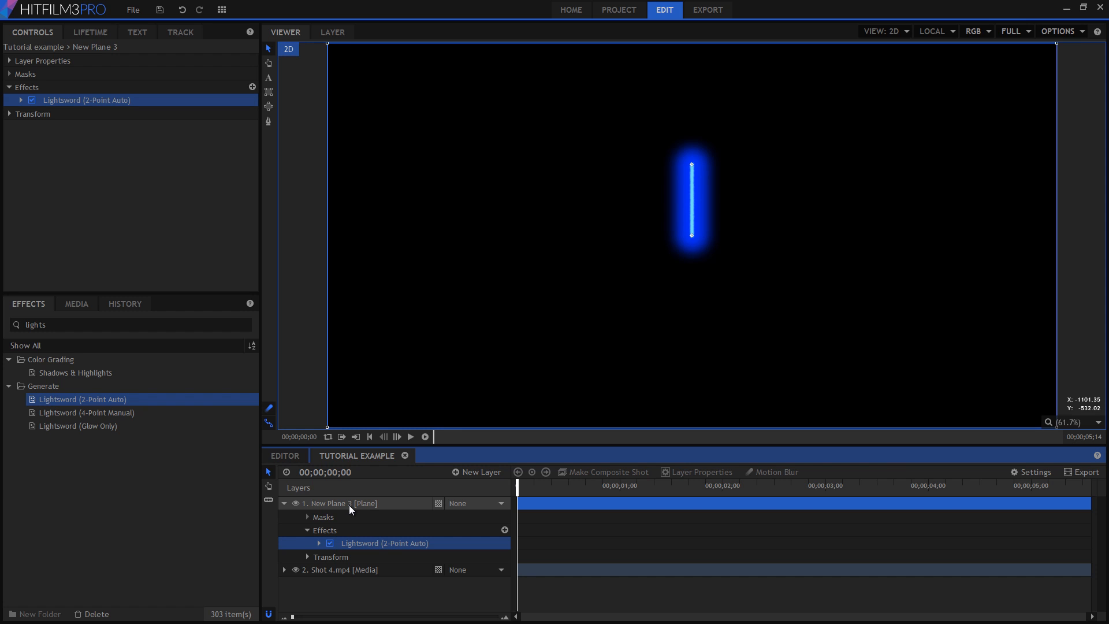
Set the Lightsword effect's Blend to None and the plane layer's own Blend to Screen.
{"action": "double_click", "coordinate": [375, 544]}
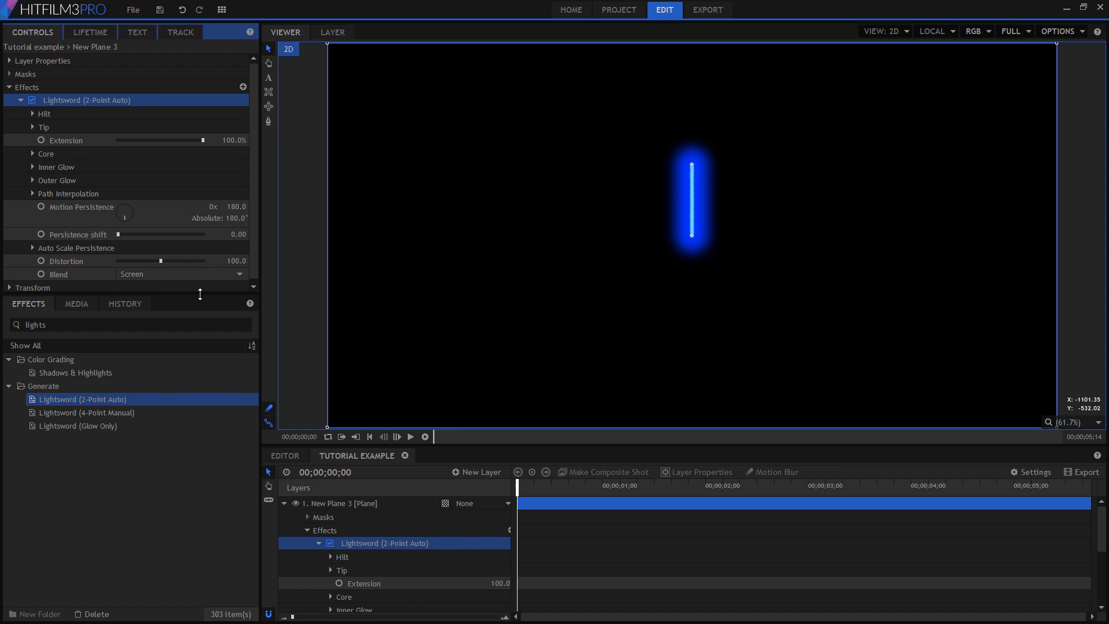
{"action": "left_click_drag", "start_coordinate": [200, 294], "coordinate": [191, 489]}
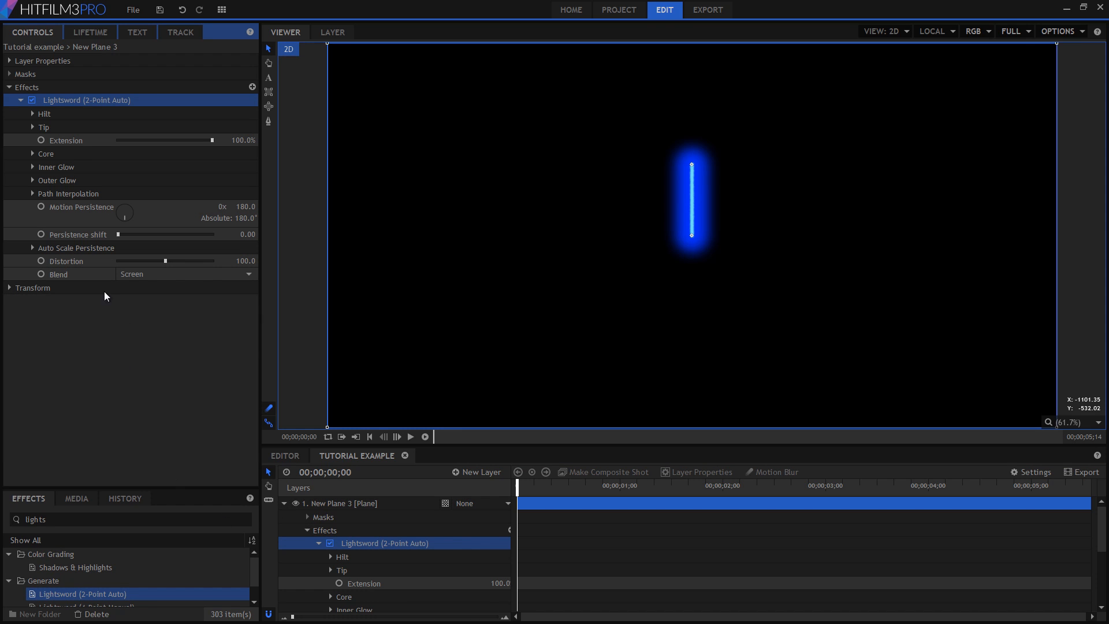
{"action": "left_click", "coordinate": [127, 275]}
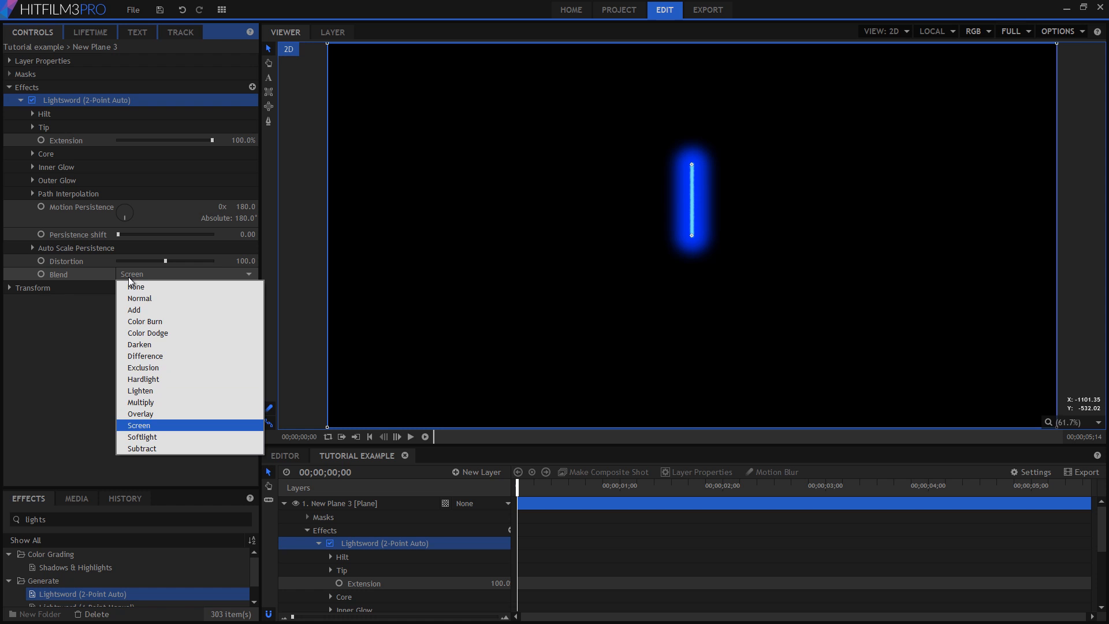
{"action": "left_click", "coordinate": [132, 283]}
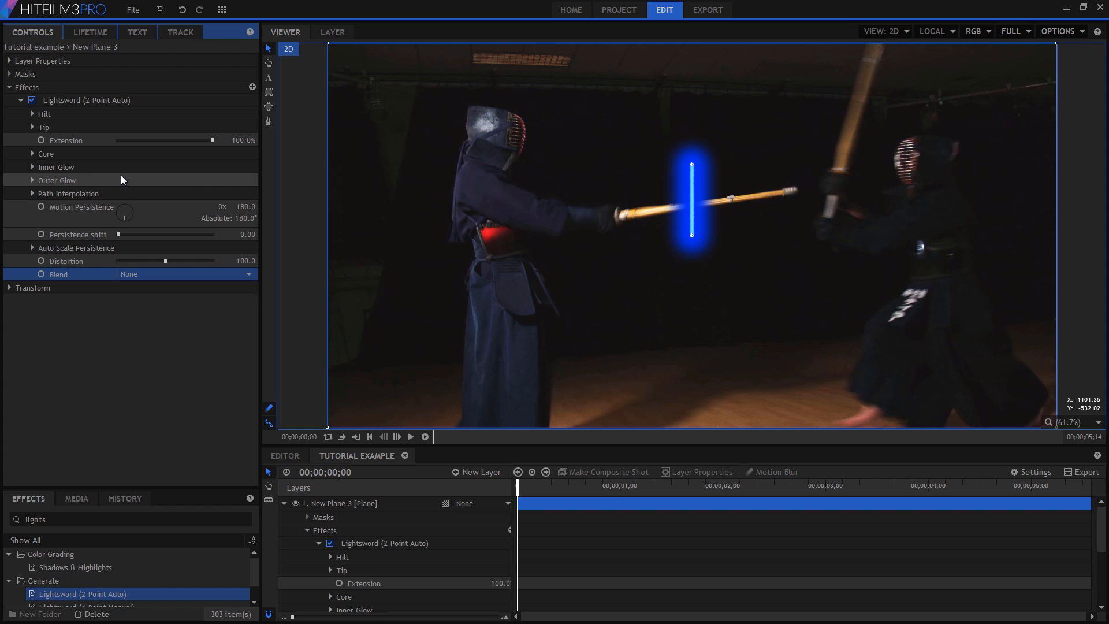
{"action": "left_click", "coordinate": [8, 62]}
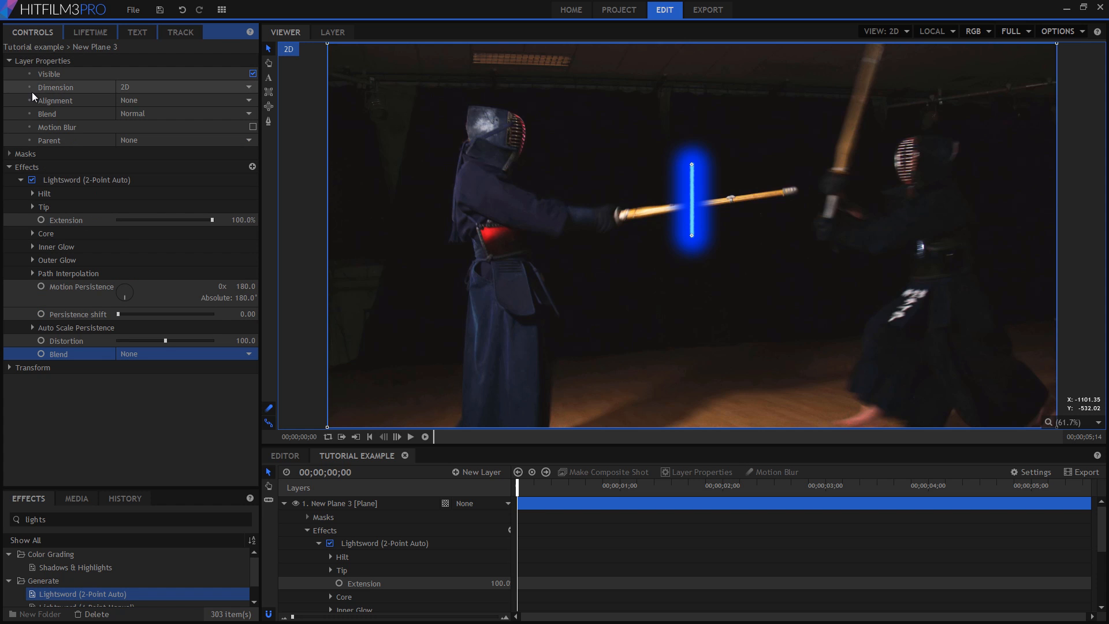
{"action": "left_click", "coordinate": [168, 115]}
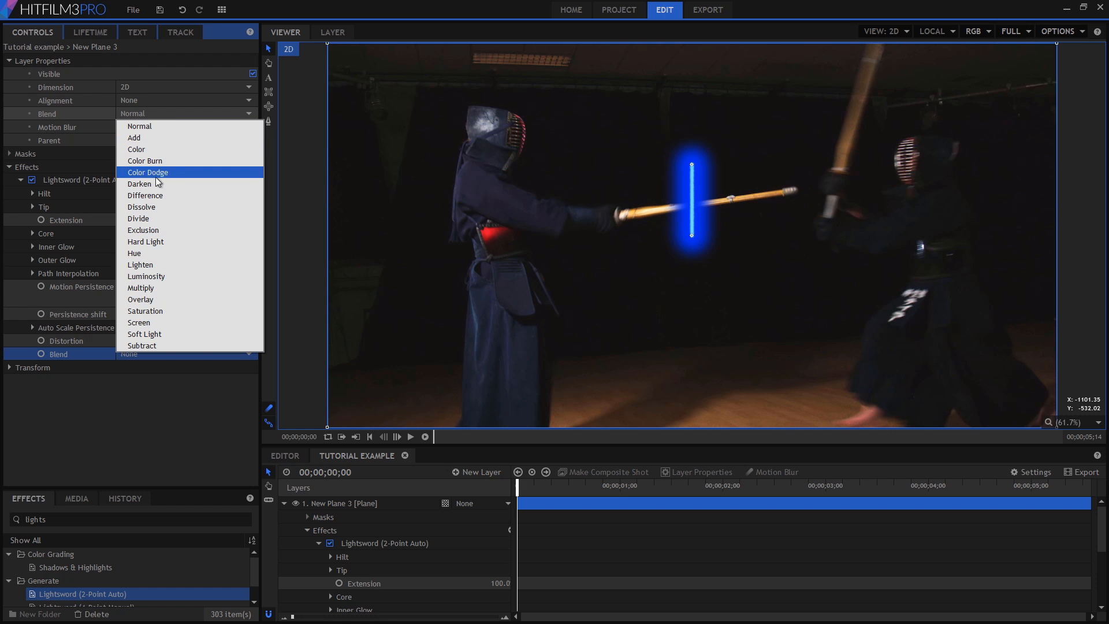
{"action": "left_click", "coordinate": [164, 323]}
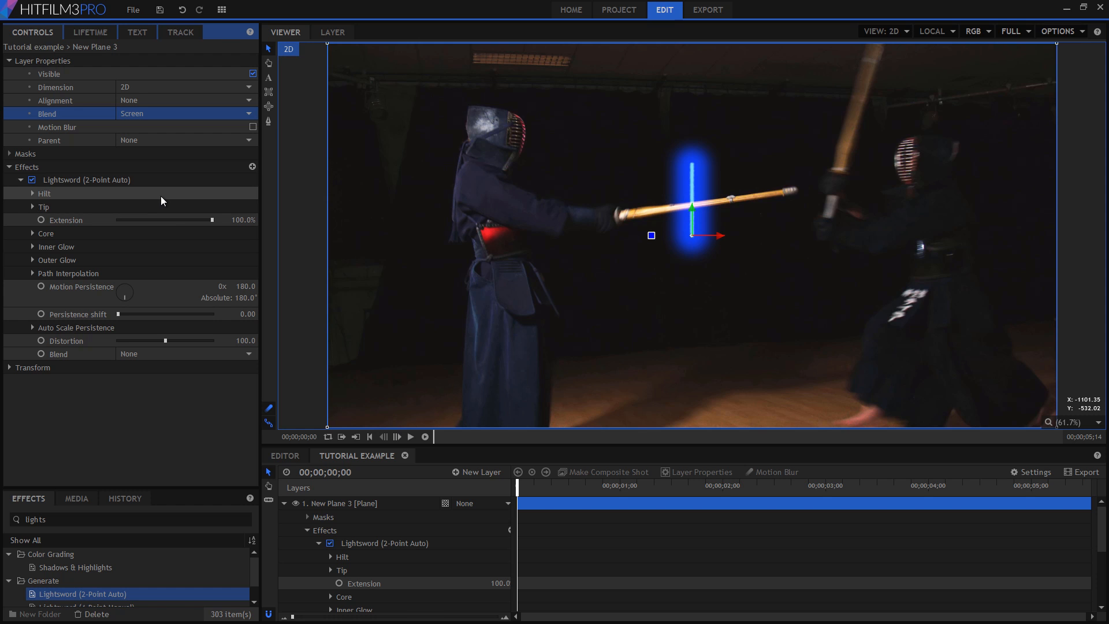
Align the blade with the fighter's sword at frame 0, with the tip at about 287, 127 and the hilt at about -198, 57.
{"action": "left_click", "coordinate": [117, 179]}
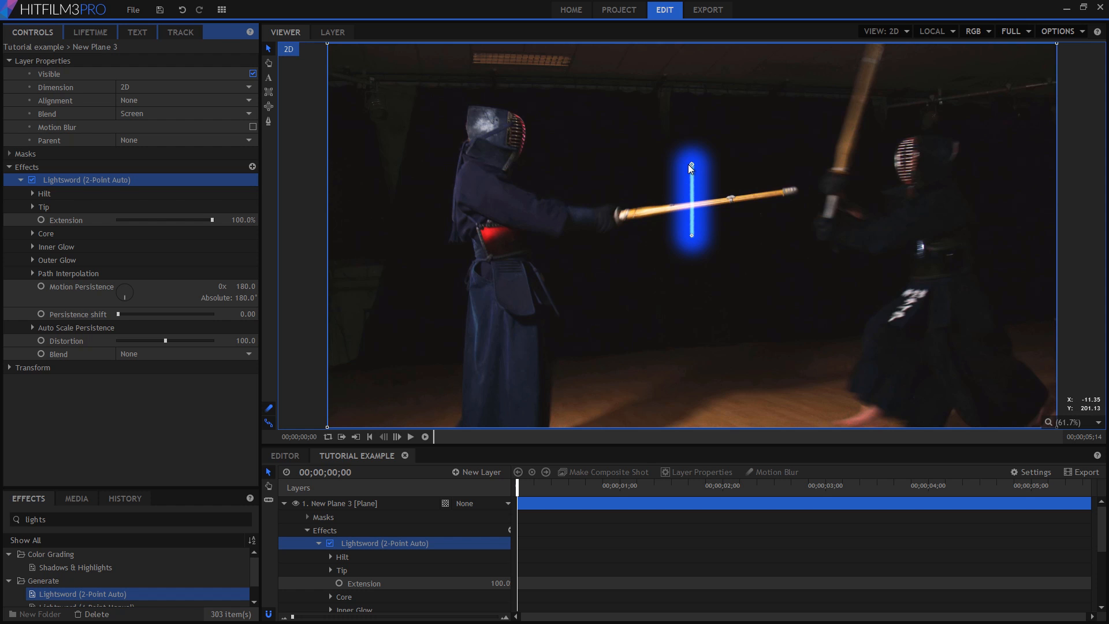
{"action": "left_click_drag", "start_coordinate": [691, 164], "coordinate": [795, 194]}
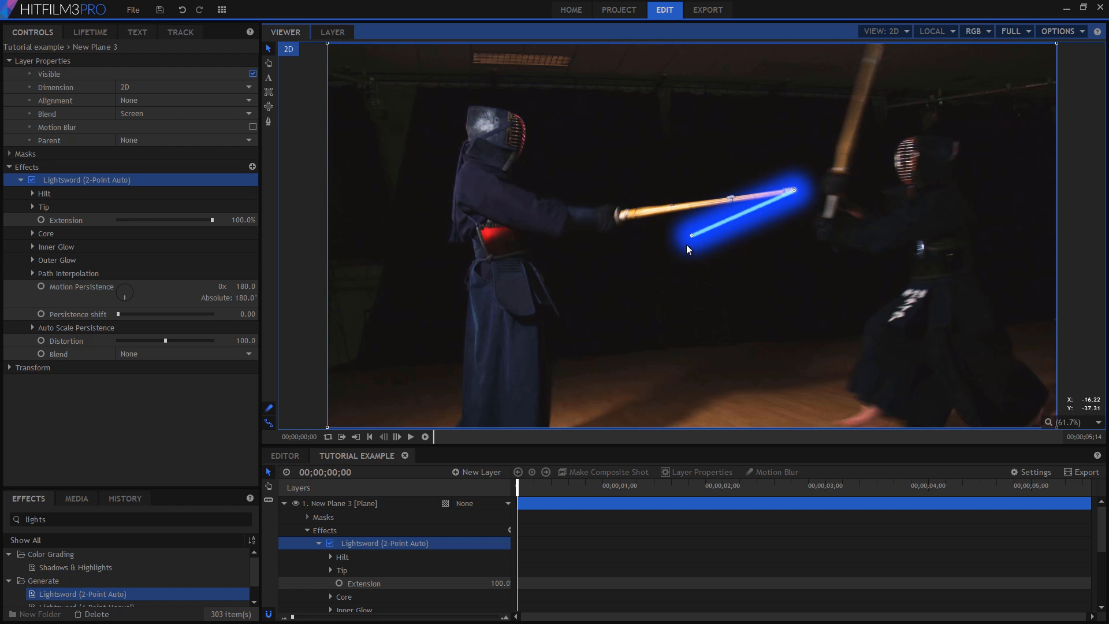
{"action": "left_click_drag", "start_coordinate": [689, 236], "coordinate": [621, 216]}
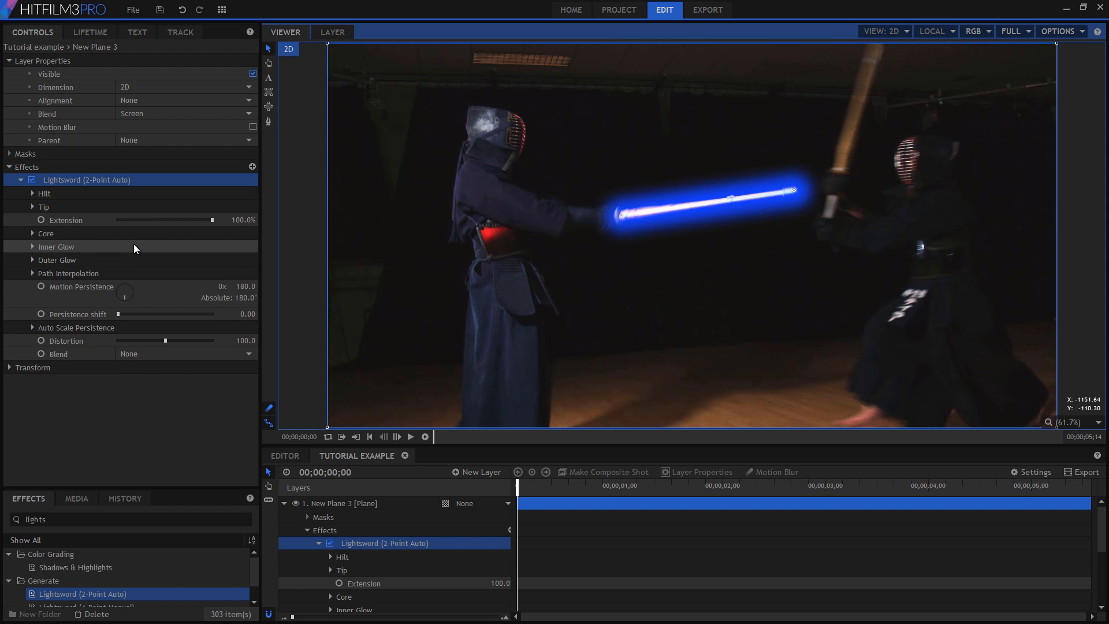
Enable keyframing for the Lightsword's Hilt Position and Tip Position at frame 0.
{"action": "left_click", "coordinate": [32, 193]}
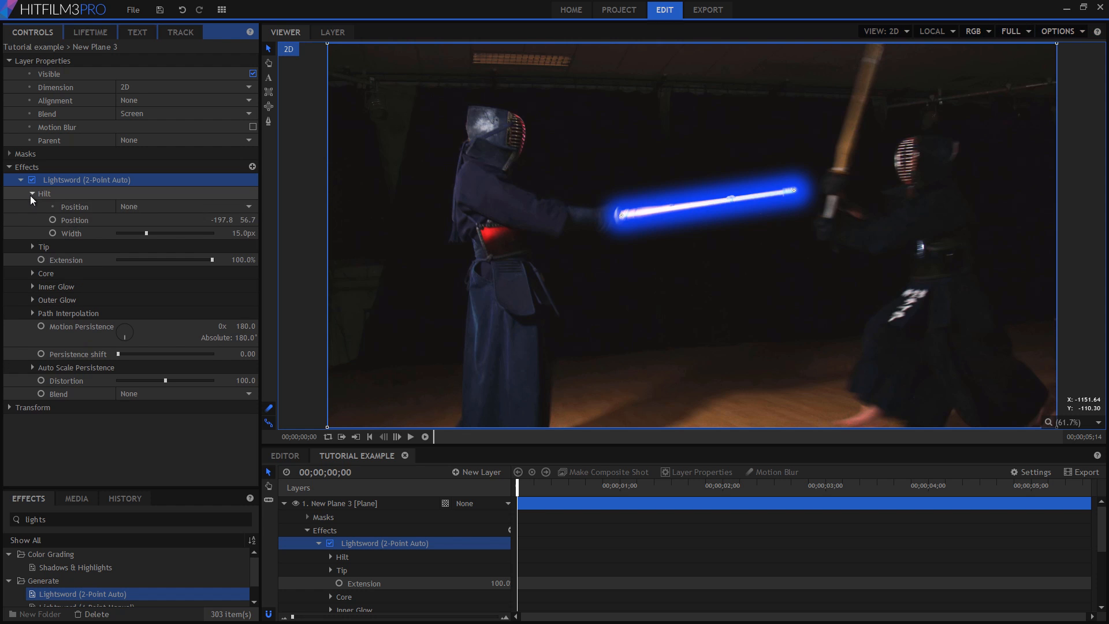
{"action": "left_click", "coordinate": [33, 247]}
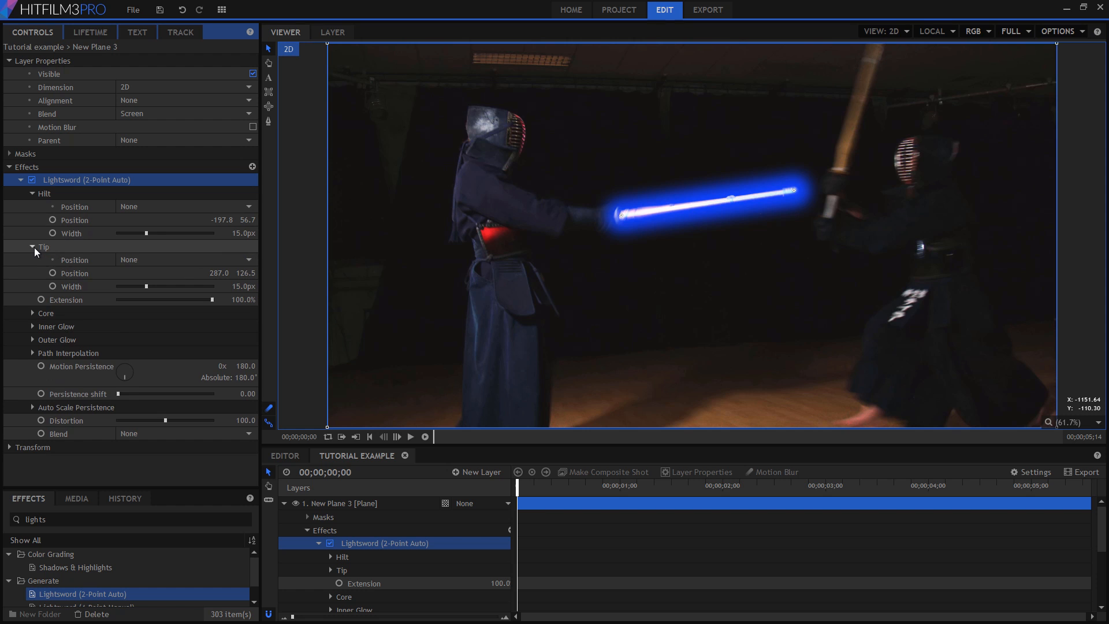
{"action": "left_click", "coordinate": [51, 221]}
{"action": "left_click", "coordinate": [54, 276]}
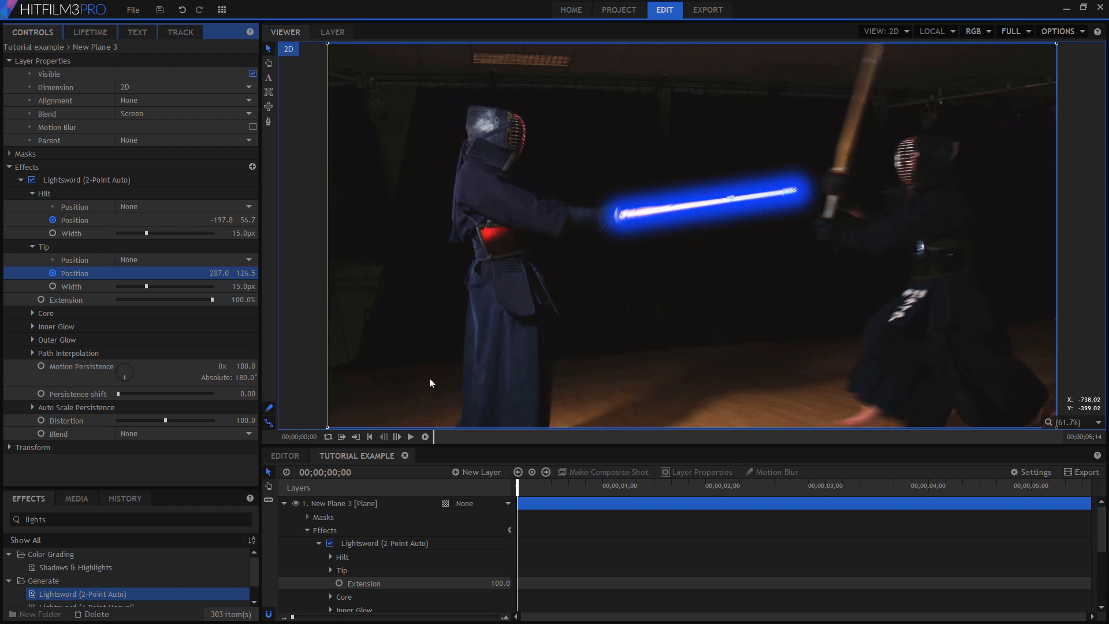
At frame 2, align the blade with the sword, placing the hilt at about -185, 148 and the tip at about 208, 81.
{"action": "key", "text": "period"}
{"action": "key", "text": "period"}
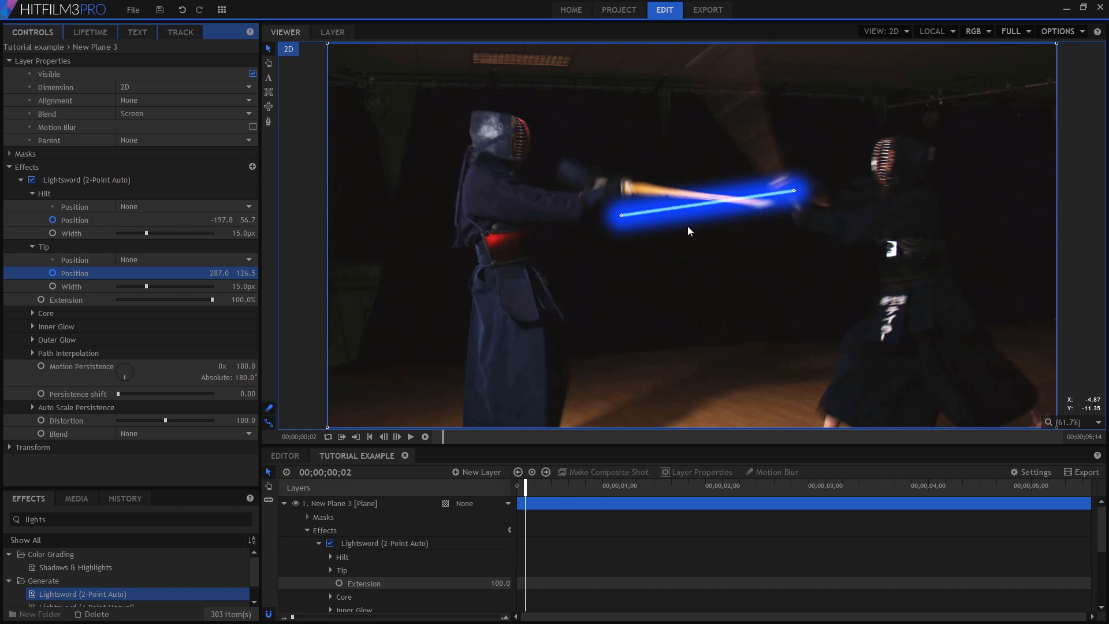
{"action": "left_click_drag", "start_coordinate": [622, 216], "coordinate": [629, 183]}
{"action": "left_click_drag", "start_coordinate": [793, 190], "coordinate": [764, 207]}
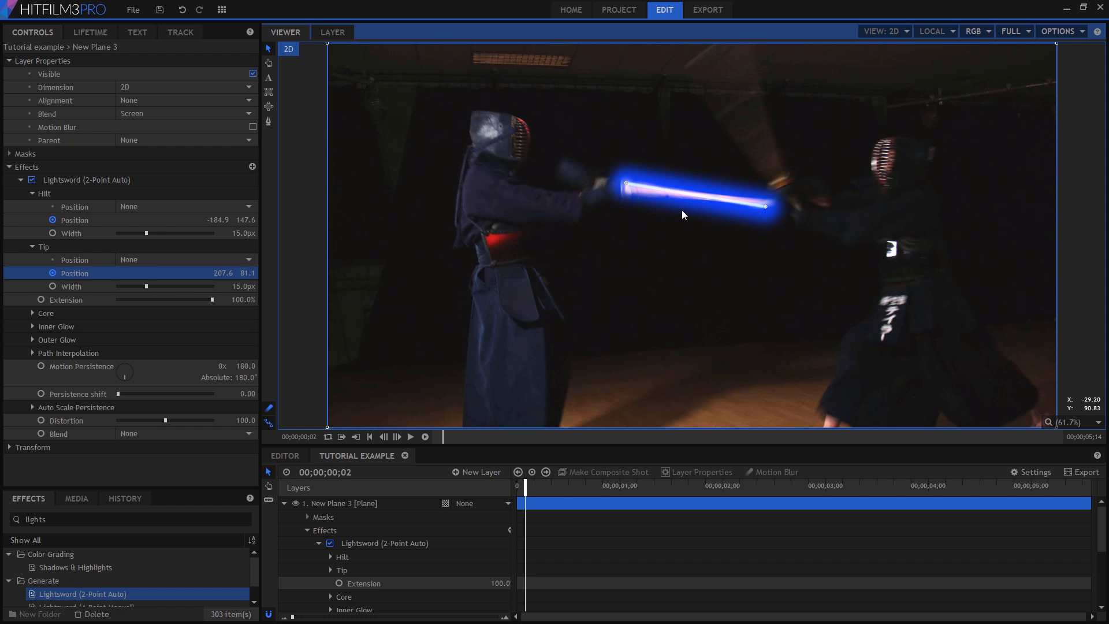
At frame 4, align the blade with the swinging sword, placing the hilt at about -203, 245 and the tip at about -110, -78.
{"action": "key", "text": "period"}
{"action": "key", "text": "period"}
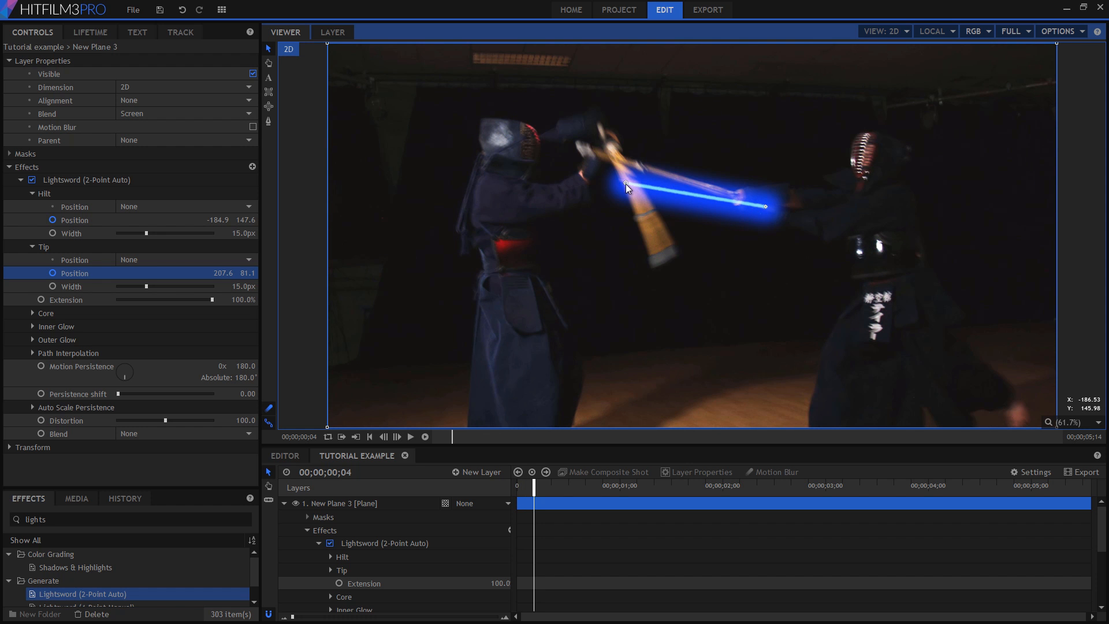
{"action": "left_click_drag", "start_coordinate": [626, 184], "coordinate": [619, 150]}
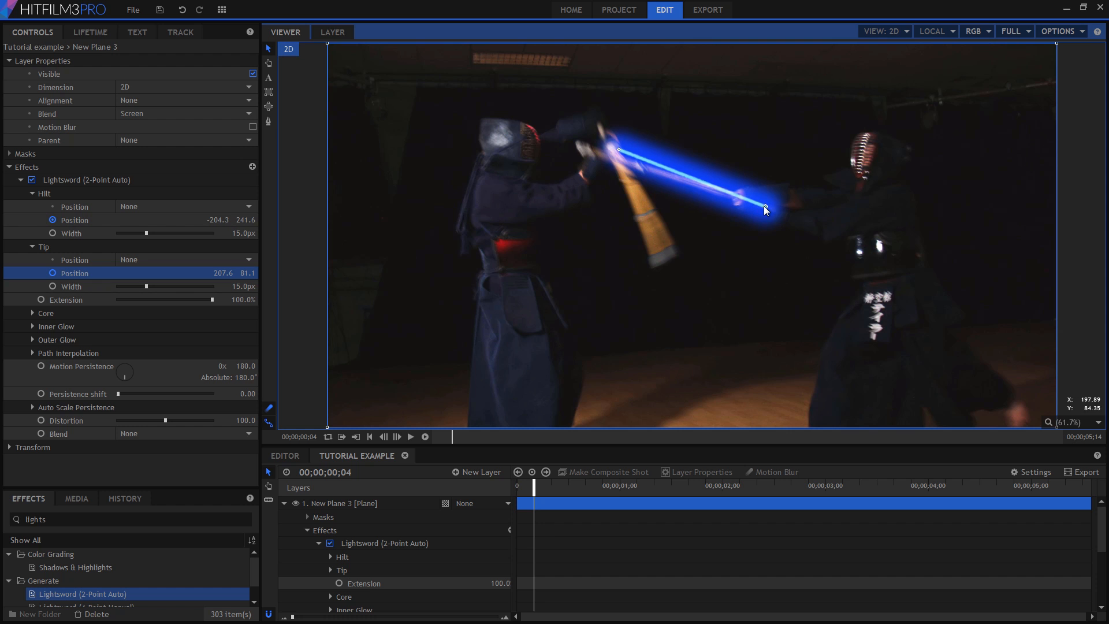
{"action": "left_click_drag", "start_coordinate": [764, 206], "coordinate": [653, 263]}
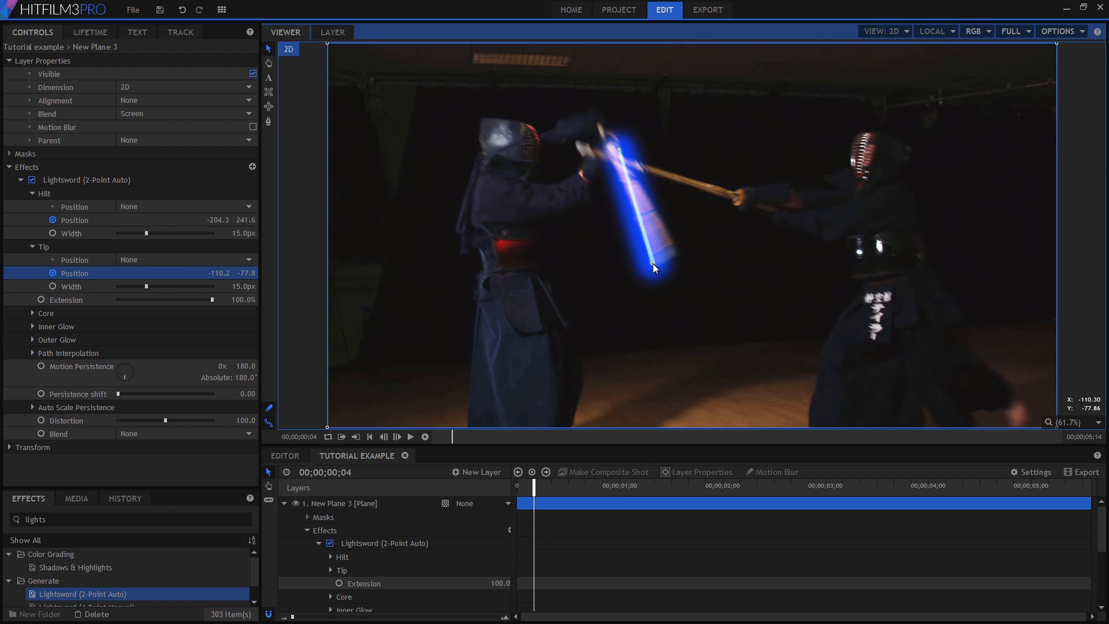
{"action": "left_click", "coordinate": [32, 180]}
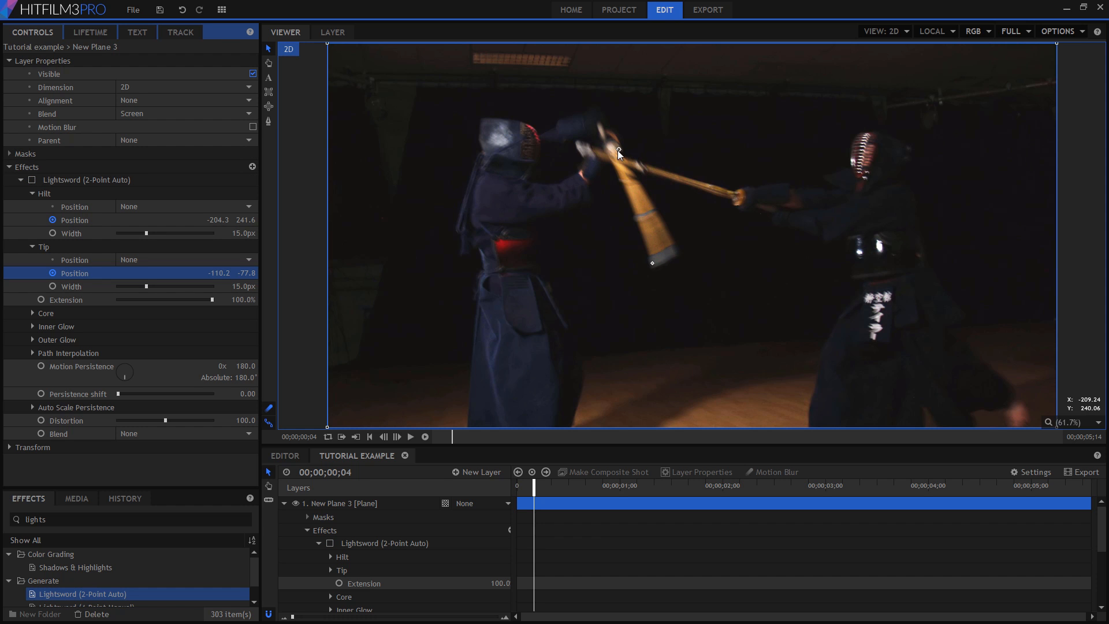
{"action": "left_click_drag", "start_coordinate": [618, 150], "coordinate": [619, 148]}
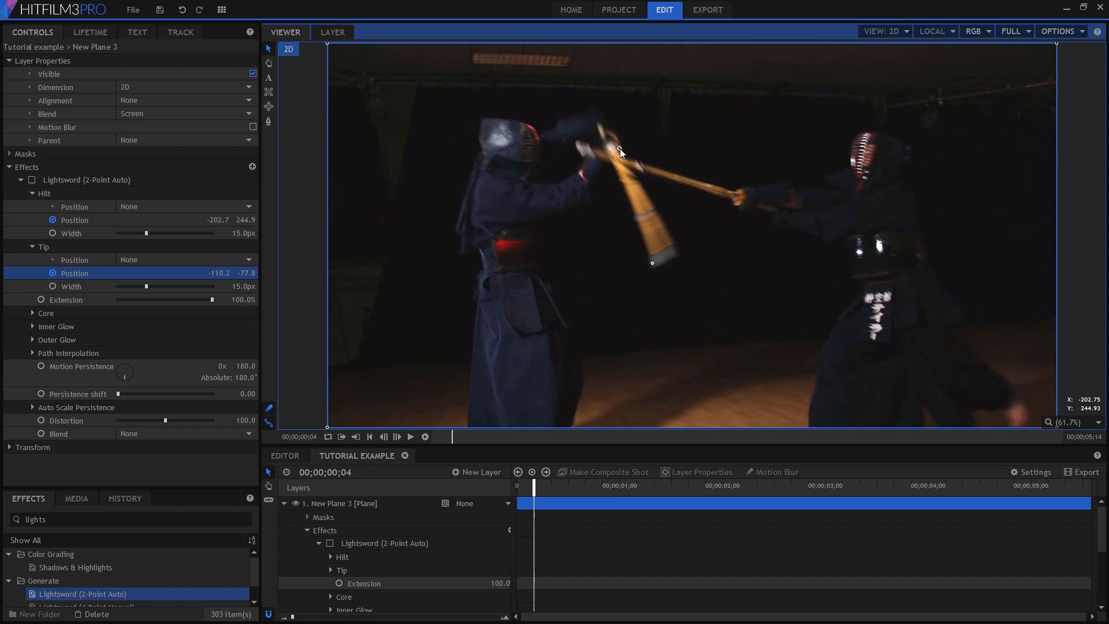
{"action": "left_click", "coordinate": [33, 180]}
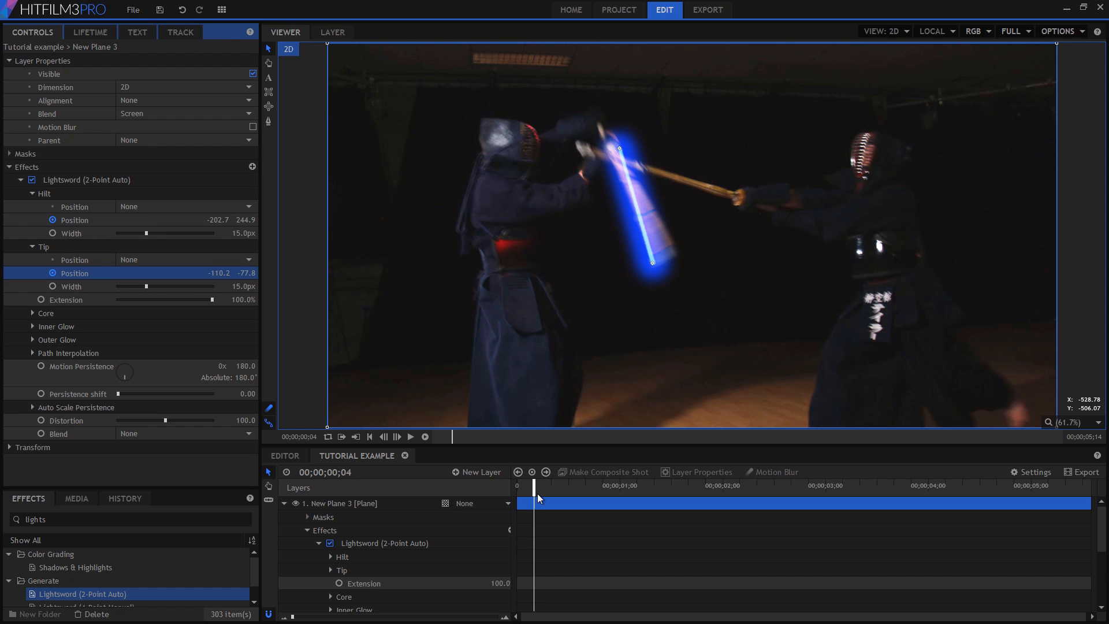
Step back and forth between frames 0 and 4 to check how the blade follows the sword.
{"action": "key", "text": "comma"}
{"action": "key", "text": "comma"}
{"action": "key", "text": "comma"}
{"action": "key", "text": "comma"}
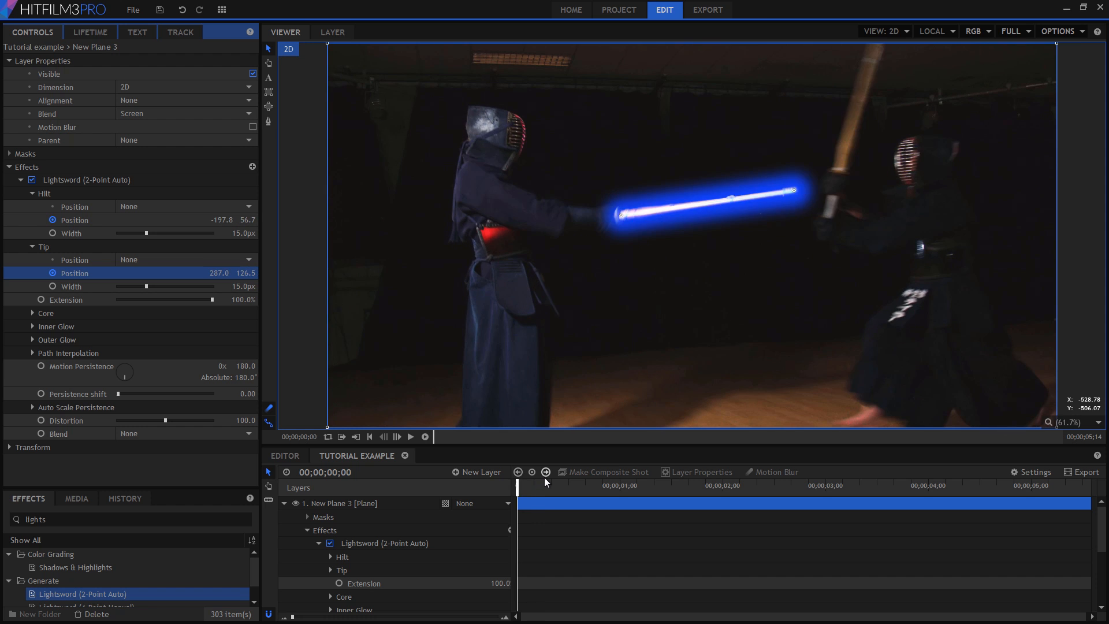
{"action": "key", "text": "period"}
{"action": "key", "text": "period"}
{"action": "key", "text": "period"}
{"action": "key", "text": "period"}
{"action": "key", "text": "comma"}
{"action": "key", "text": "comma"}
{"action": "key", "text": "comma"}
{"action": "key", "text": "comma"}
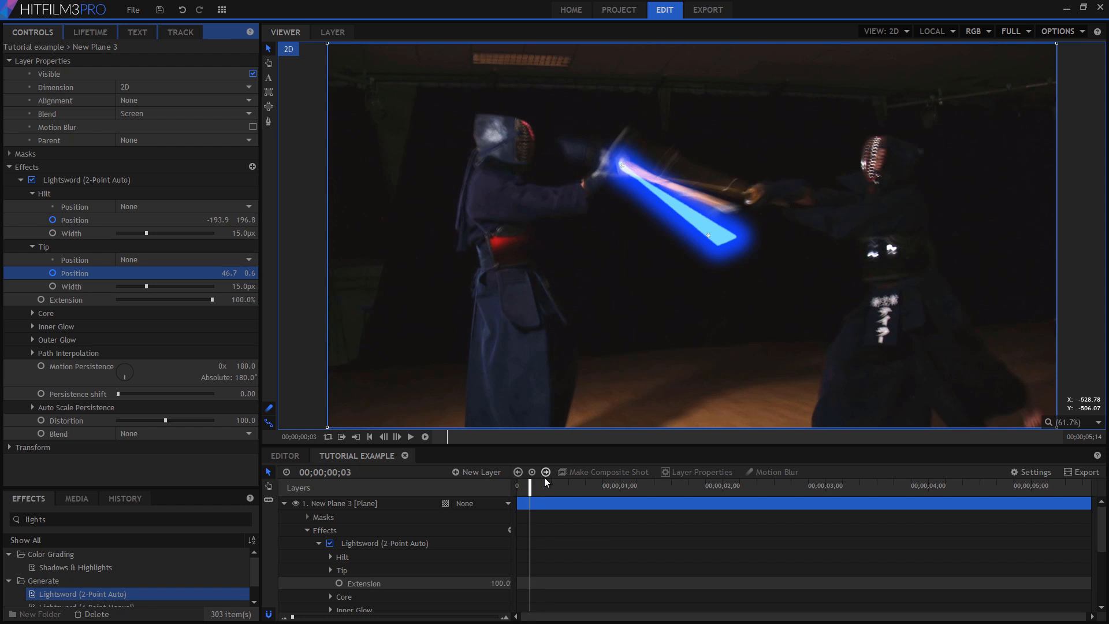
{"action": "key", "text": "period"}
{"action": "key", "text": "period"}
{"action": "key", "text": "period"}
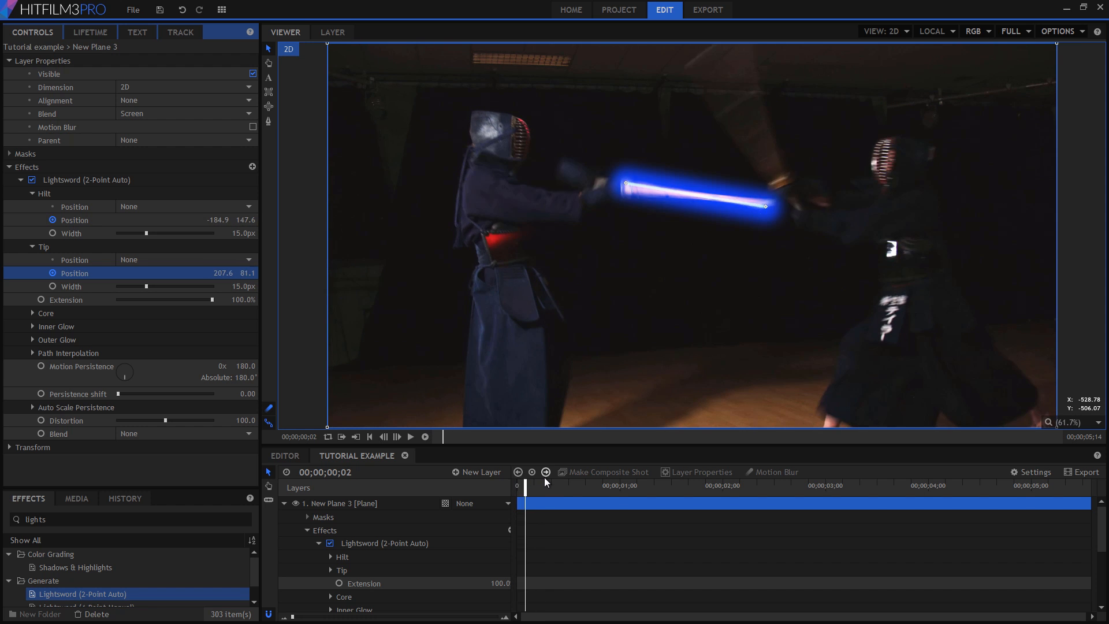
Expand the Hilt keyframes in the timeline and, at frame 6, move the tip to about -397, -6 and the hilt to about -307, 305.
{"action": "left_click", "coordinate": [330, 557]}
{"action": "key", "text": "period"}
{"action": "key", "text": "period"}
{"action": "key", "text": "period"}
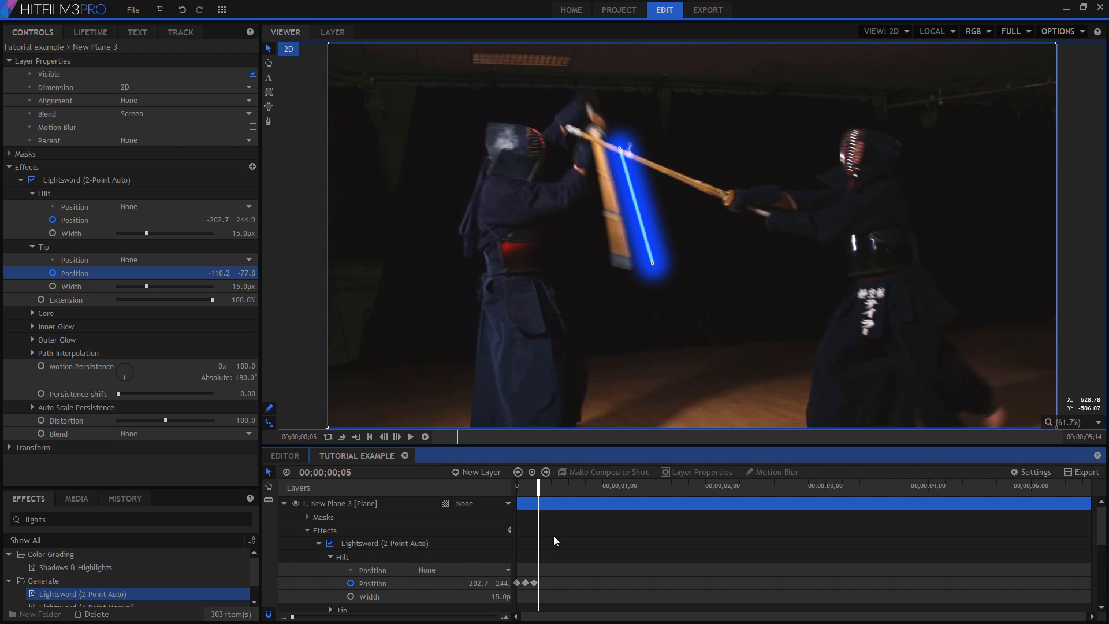
{"action": "left_click_drag", "start_coordinate": [650, 263], "coordinate": [550, 238]}
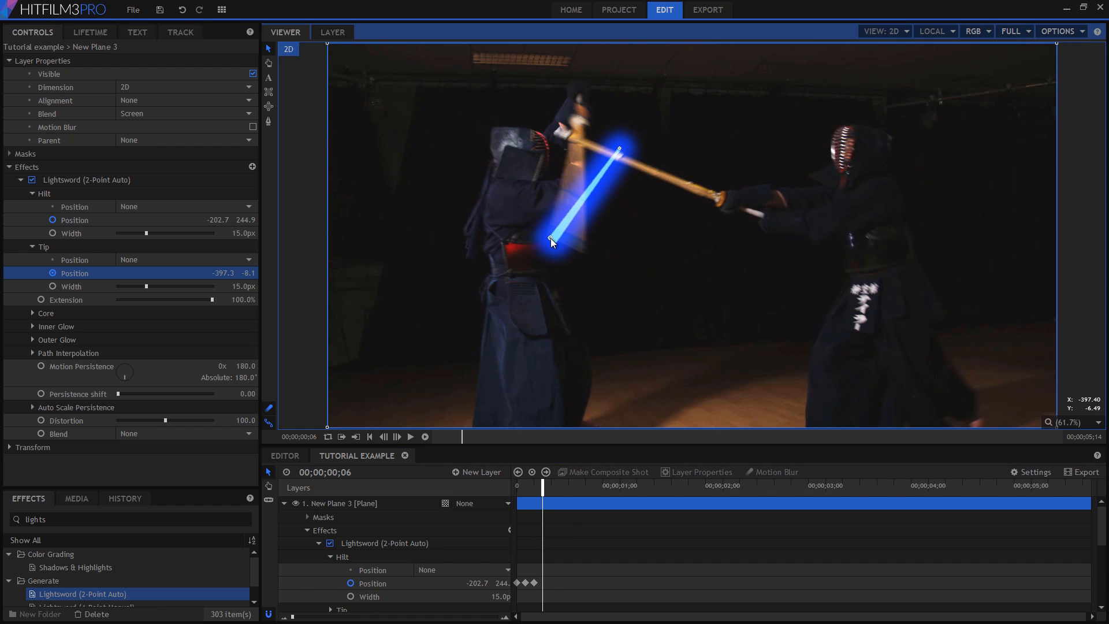
{"action": "left_click_drag", "start_coordinate": [621, 147], "coordinate": [582, 127]}
At frame 8, place the blade's tip at about -855, 242 and its hilt at about -396, 352 along the raised sword.
{"action": "key", "text": "period"}
{"action": "key", "text": "period"}
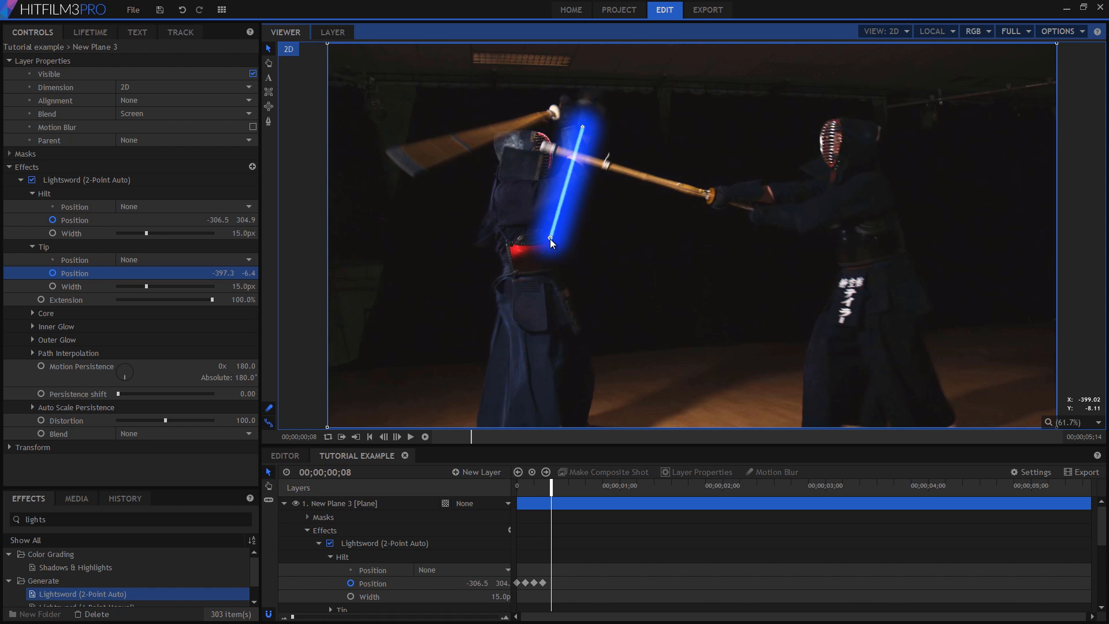
{"action": "left_click_drag", "start_coordinate": [550, 238], "coordinate": [387, 151]}
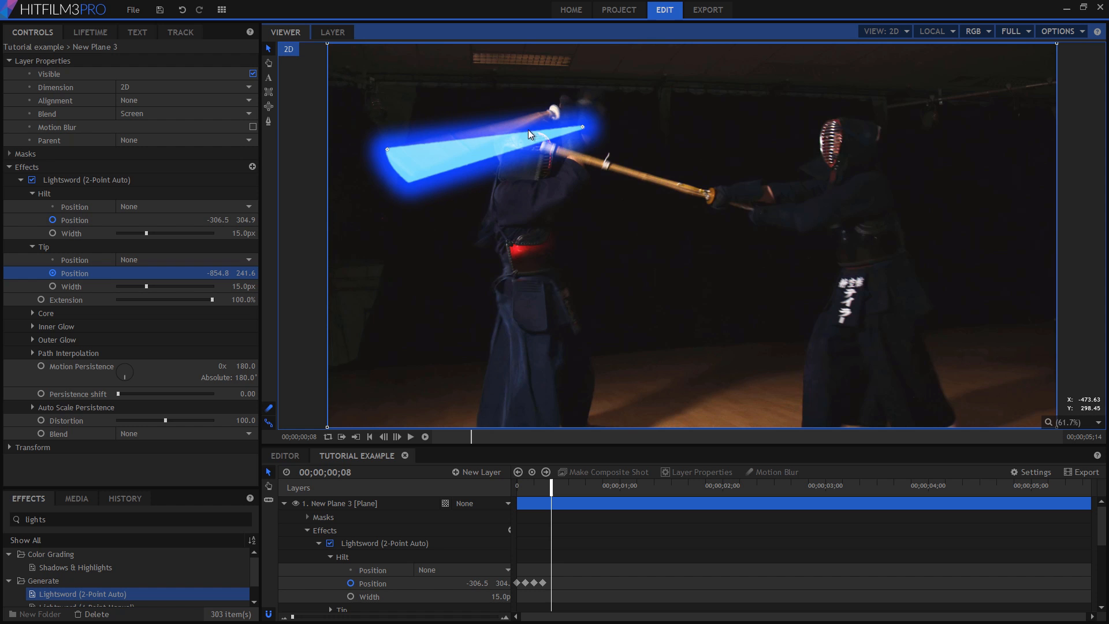
{"action": "left_click_drag", "start_coordinate": [585, 128], "coordinate": [551, 110]}
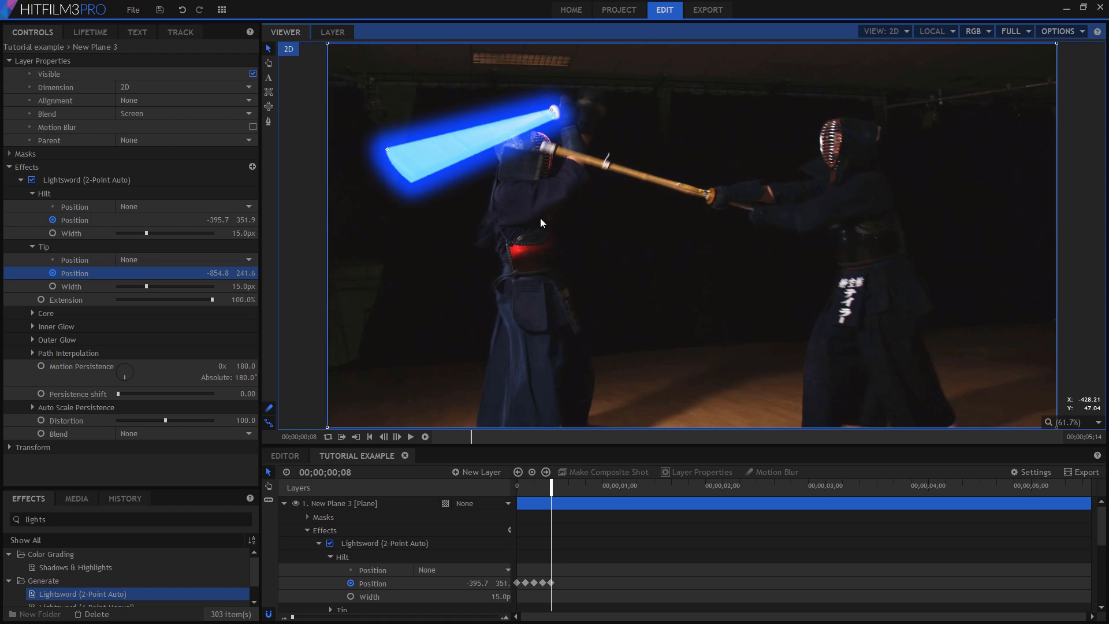
At frame 10, place the blade's hilt at about -339, 342 and its tip at about -660, 561, above the frame's upper edge.
{"action": "key", "text": "Page_Down"}
{"action": "key", "text": "Page_Down"}
{"action": "left_click_drag", "start_coordinate": [552, 108], "coordinate": [571, 114]}
{"action": "left_click_drag", "start_coordinate": [406, 162], "coordinate": [454, 89]}
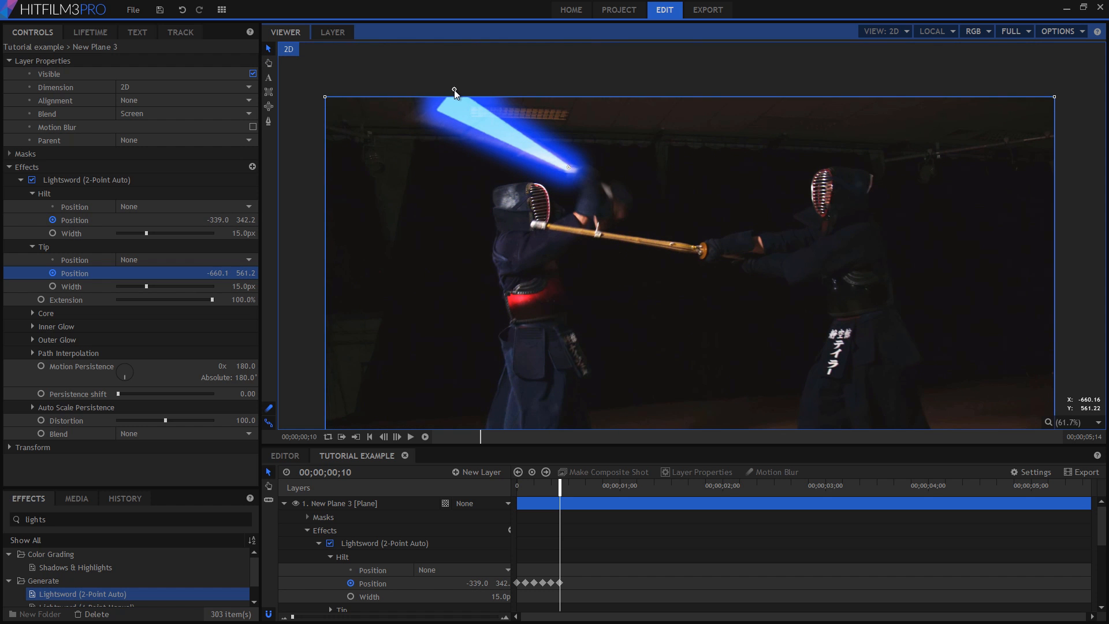
Step back from frame 10 to frame 4 to review the animated blade against the sword.
{"action": "key", "text": "Left"}
{"action": "key", "text": "Left"}
{"action": "key", "text": "Left"}
{"action": "key", "text": "Left"}
{"action": "key", "text": "Left"}
{"action": "key", "text": "Left"}
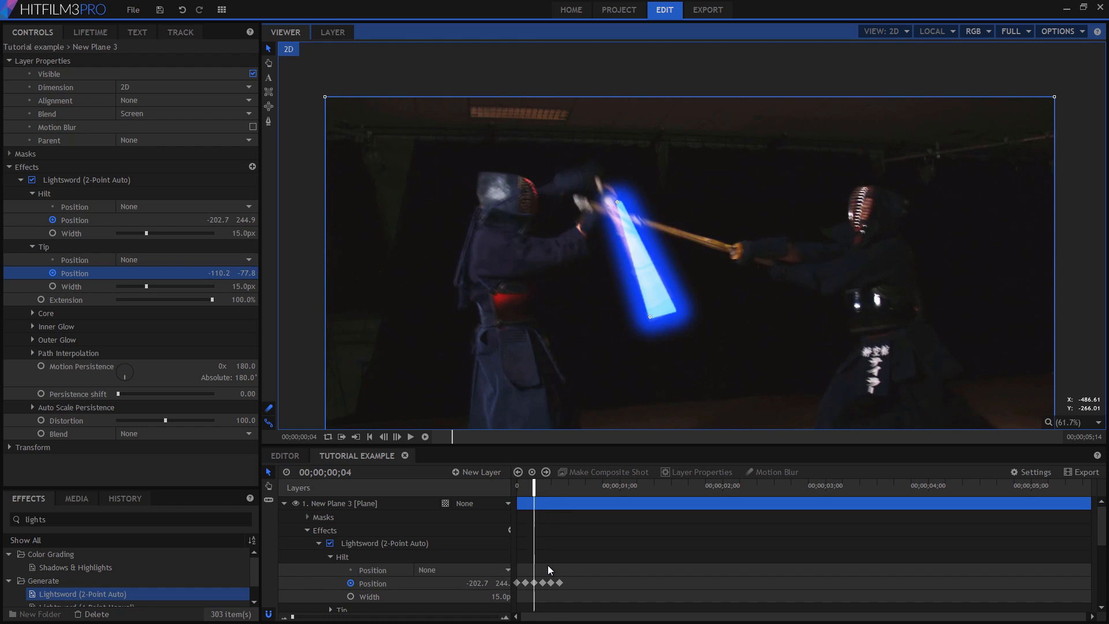
At frame 3, move the blade's tip to about 96, 62 and its hilt to about -195, 217 to match the sword.
{"action": "key", "text": "Left"}
{"action": "key", "text": "Left"}
{"action": "key", "text": "Left"}
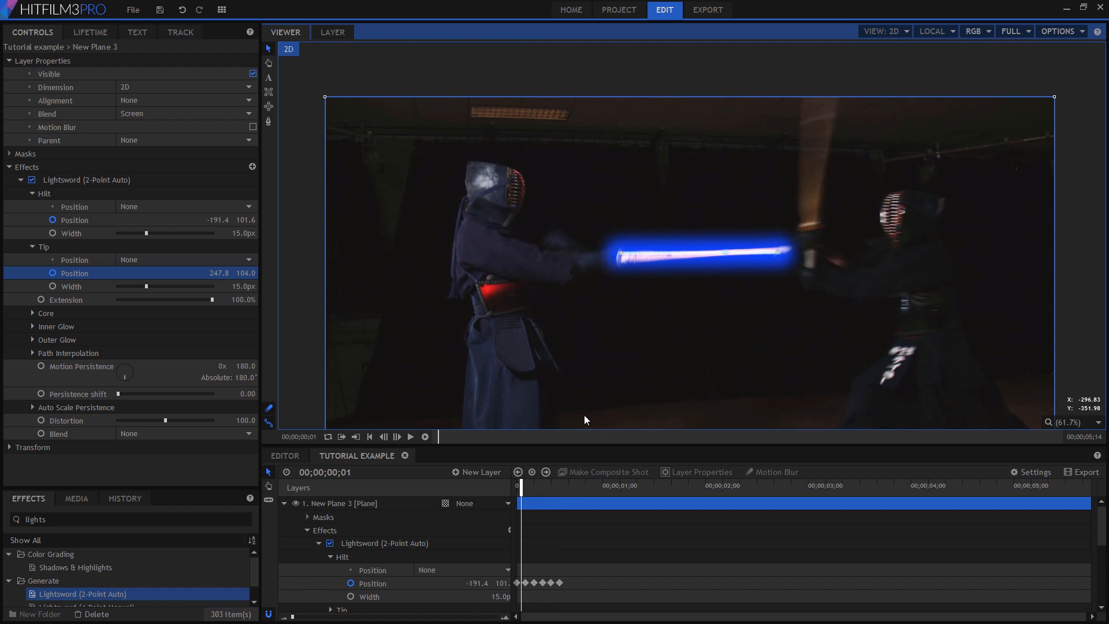
{"action": "key", "text": "Right"}
{"action": "key", "text": "Right"}
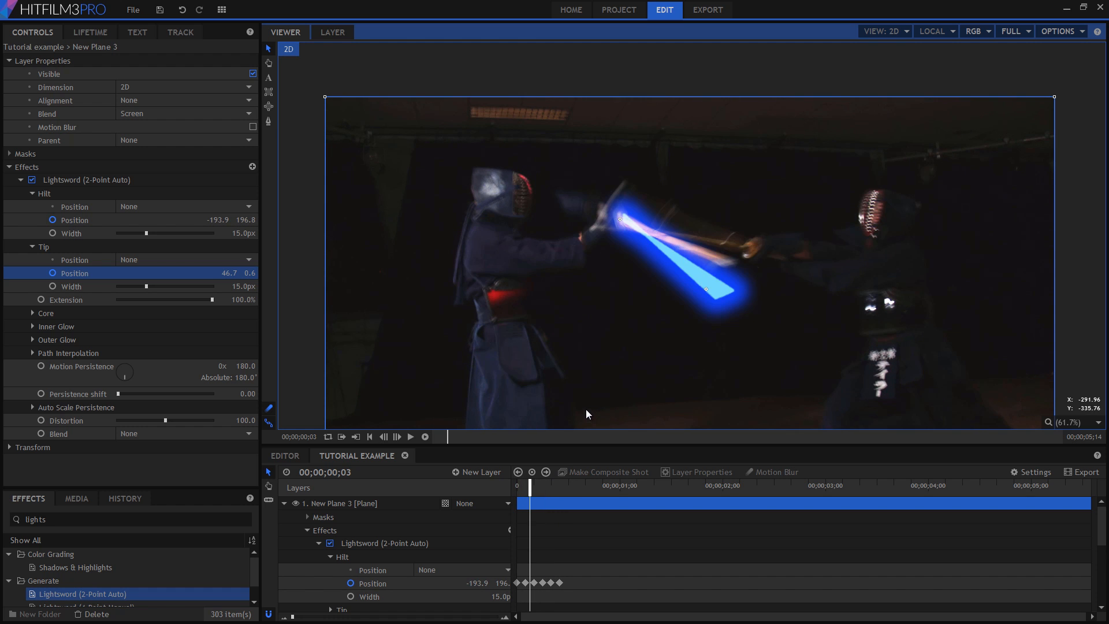
{"action": "key", "text": "Right"}
{"action": "key", "text": "Left"}
{"action": "left_click_drag", "start_coordinate": [705, 290], "coordinate": [723, 268]}
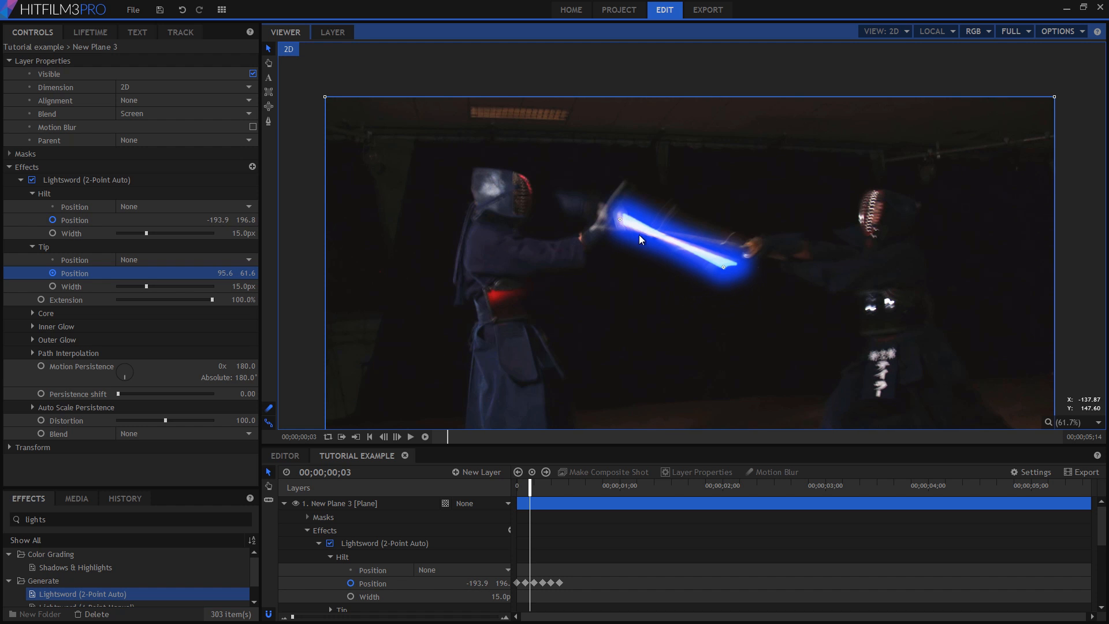
{"action": "left_click_drag", "start_coordinate": [621, 220], "coordinate": [620, 212]}
Step back and forth between frames 1 and 3 to check the blade's alignment with the sword.
{"action": "key", "text": "Left"}
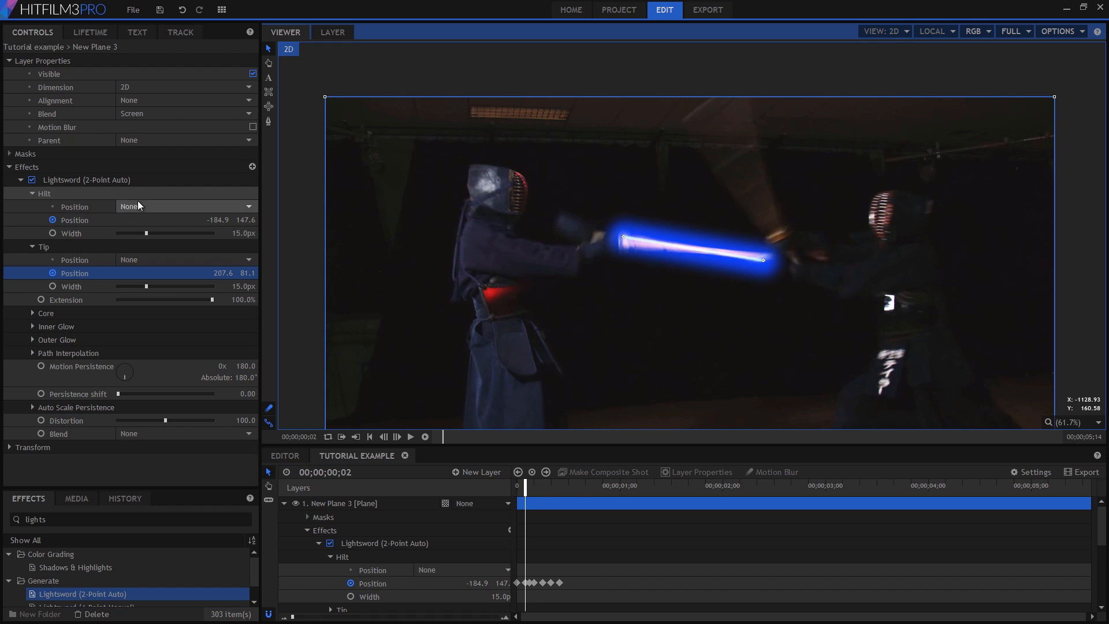
{"action": "left_click", "coordinate": [137, 203]}
{"action": "left_click", "coordinate": [148, 208]}
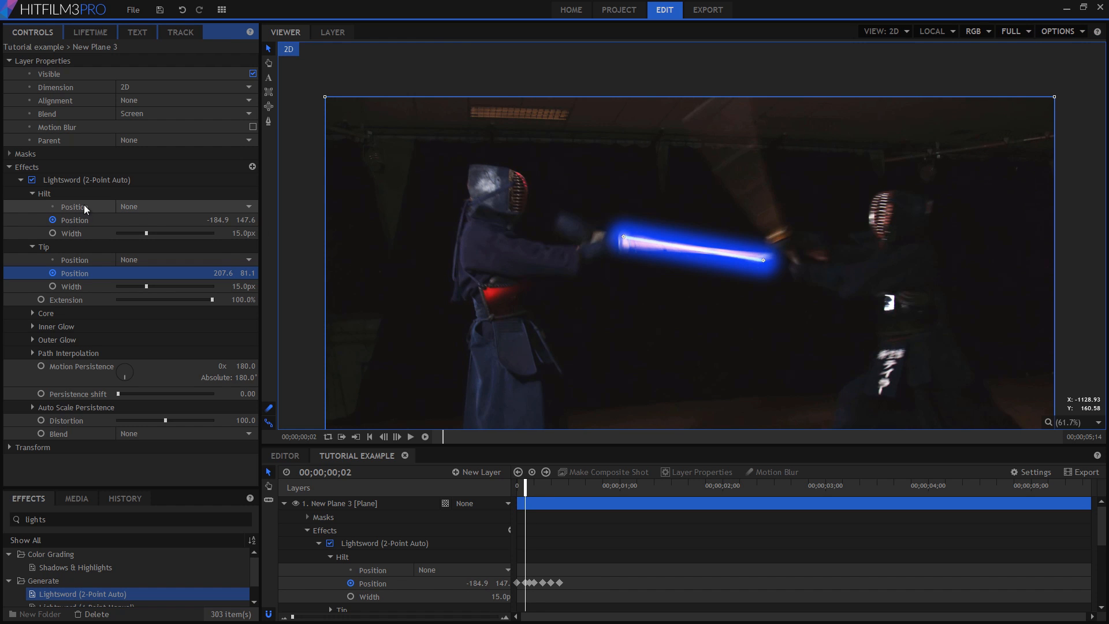
{"action": "key", "text": "Left"}
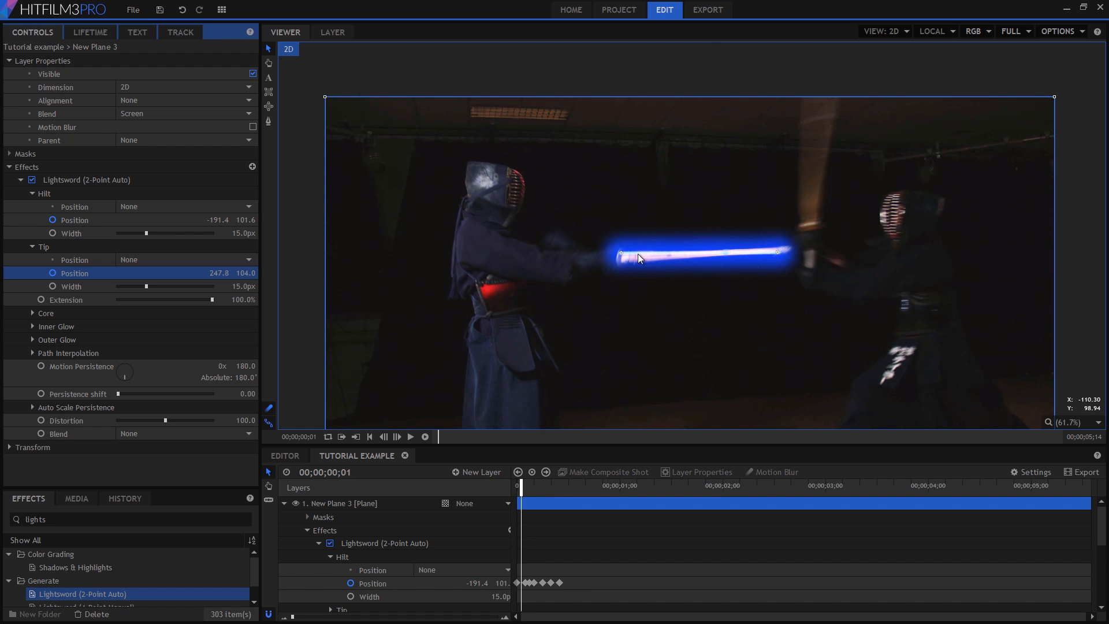
{"action": "key", "text": "Right"}
{"action": "key", "text": "Right"}
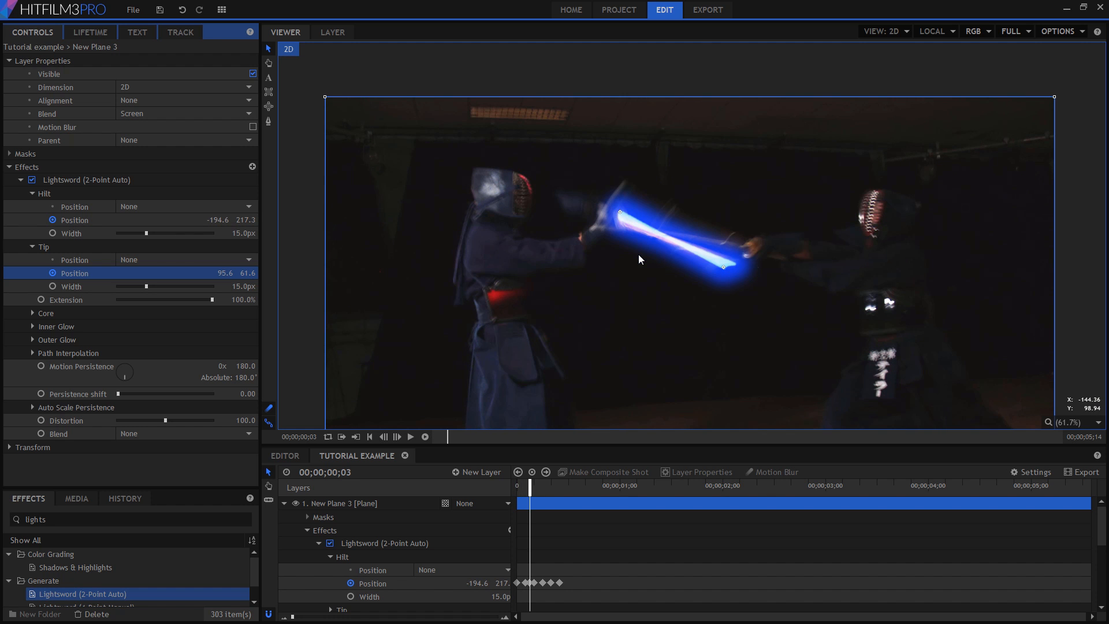
Realign the blade's hilt with the sword on the in-between frames from frame 5, extending the position keyframes through frame 14.
{"action": "key", "text": "Right"}
{"action": "key", "text": "Right"}
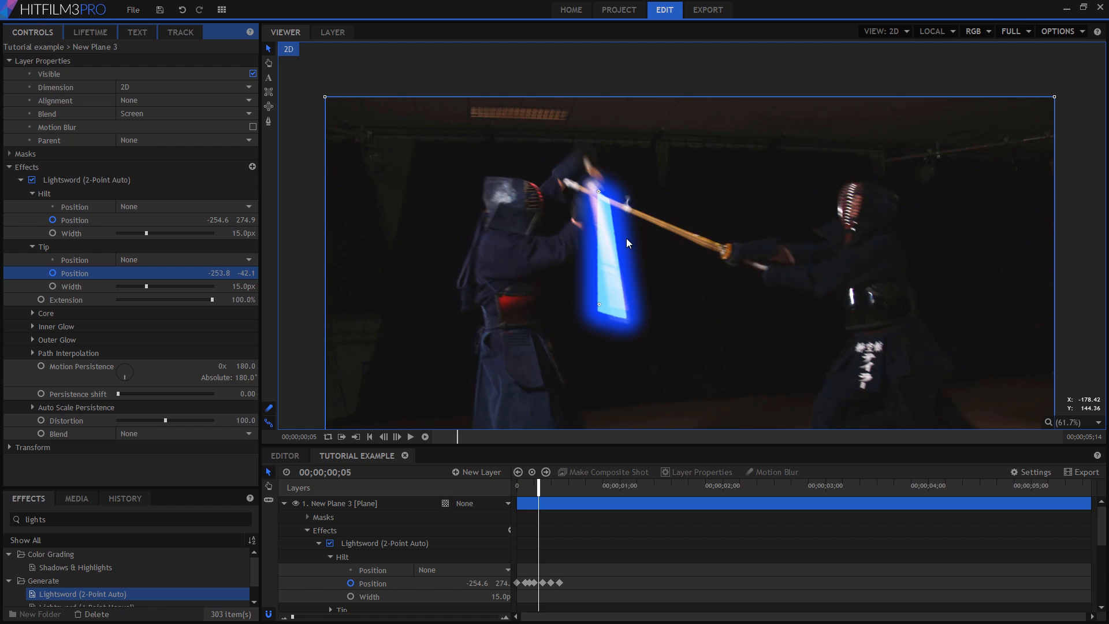
{"action": "left_click_drag", "start_coordinate": [600, 191], "coordinate": [556, 170]}
{"action": "key", "text": "period"}
{"action": "key", "text": "period"}
{"action": "key", "text": "period"}
{"action": "key", "text": "period"}
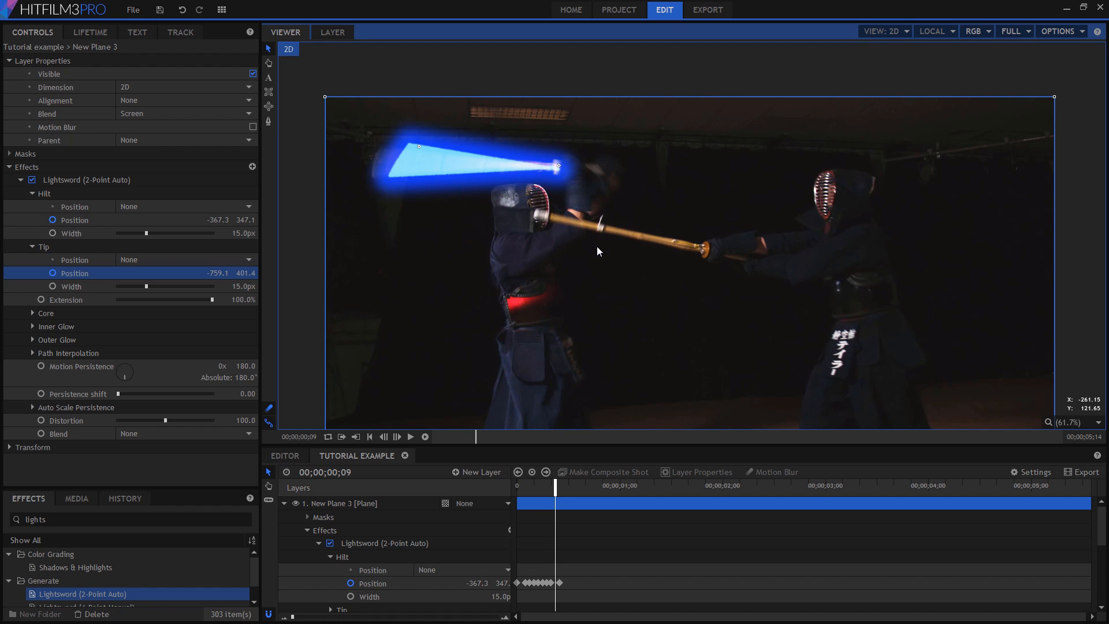
{"action": "key", "text": "period"}
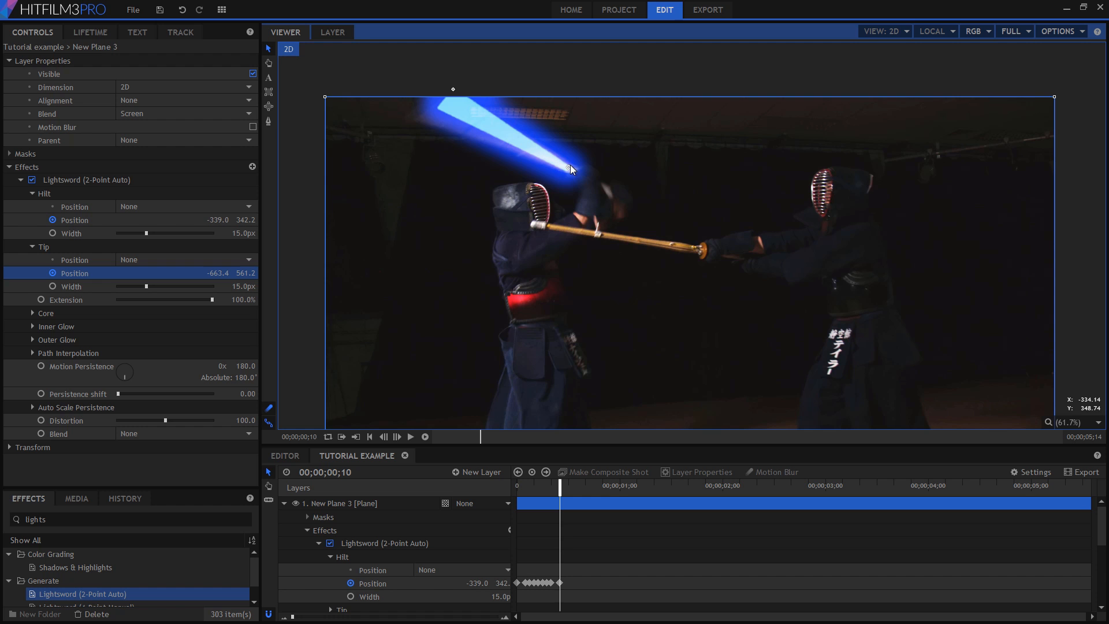
{"action": "key", "text": "period"}
At frame 0, set the Core width to 166% and feather to 53%, and test its stability at 100 before restoring 80.
{"action": "key", "text": "Home"}
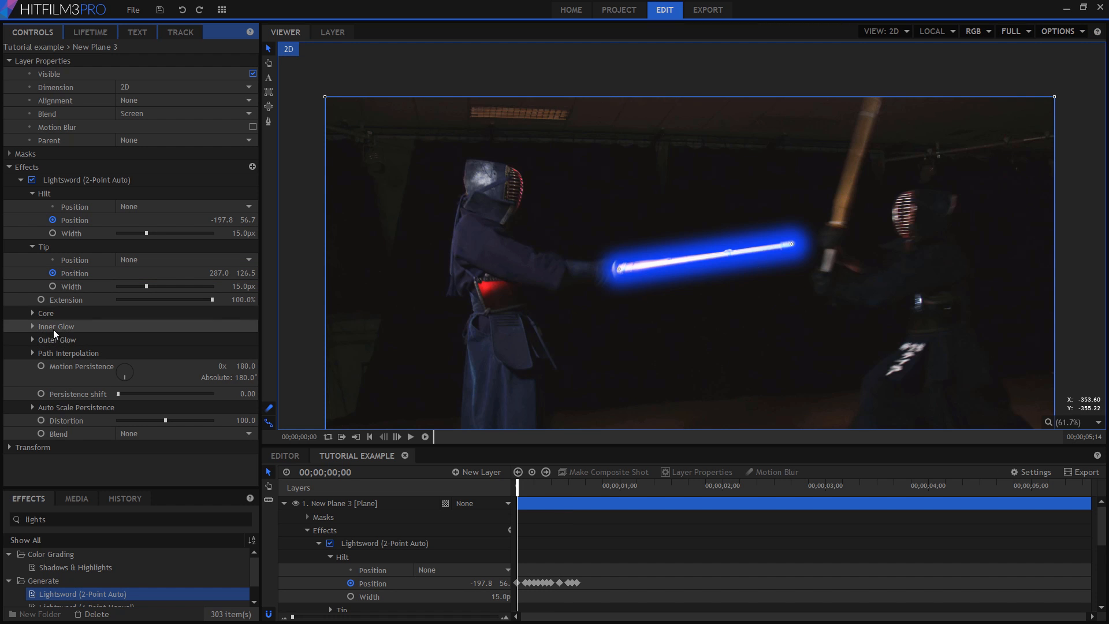
{"action": "left_click", "coordinate": [32, 312]}
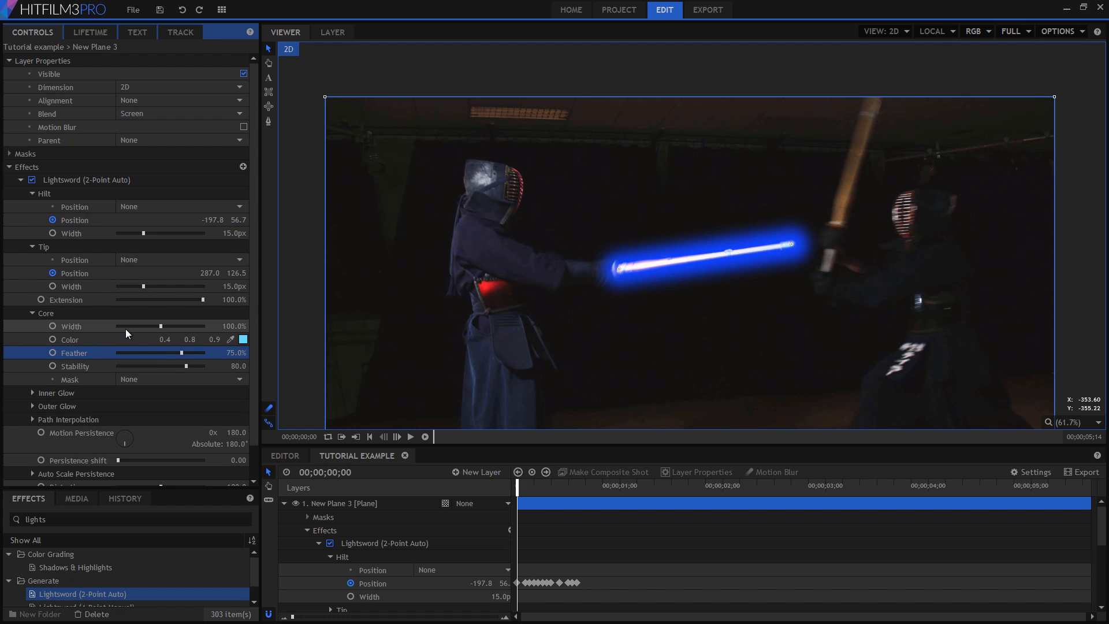
{"action": "left_click_drag", "start_coordinate": [159, 327], "coordinate": [204, 351]}
{"action": "scroll", "coordinate": [702, 250], "scroll_direction": "up", "scroll_amount": 5}
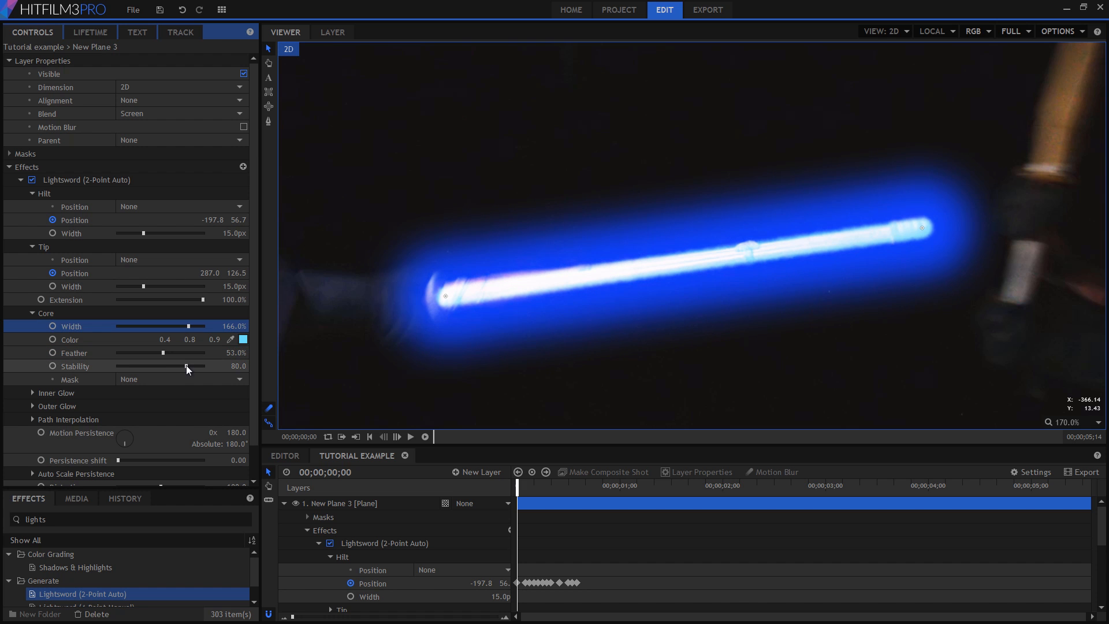
{"action": "left_click_drag", "start_coordinate": [187, 365], "coordinate": [240, 369]}
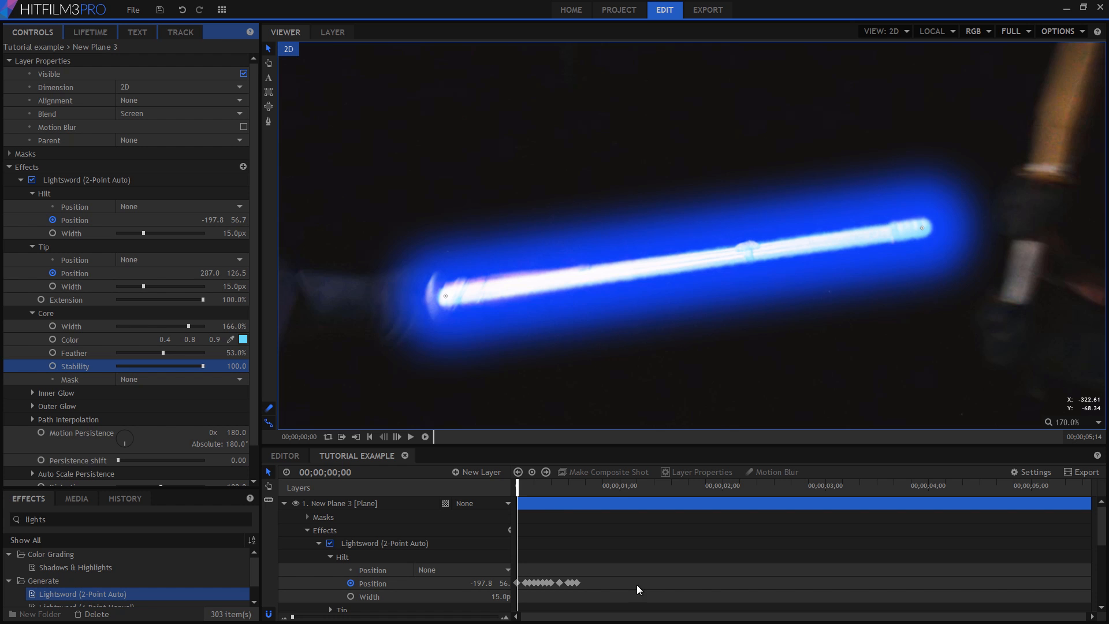
{"action": "left_click_drag", "start_coordinate": [516, 488], "coordinate": [514, 492]}
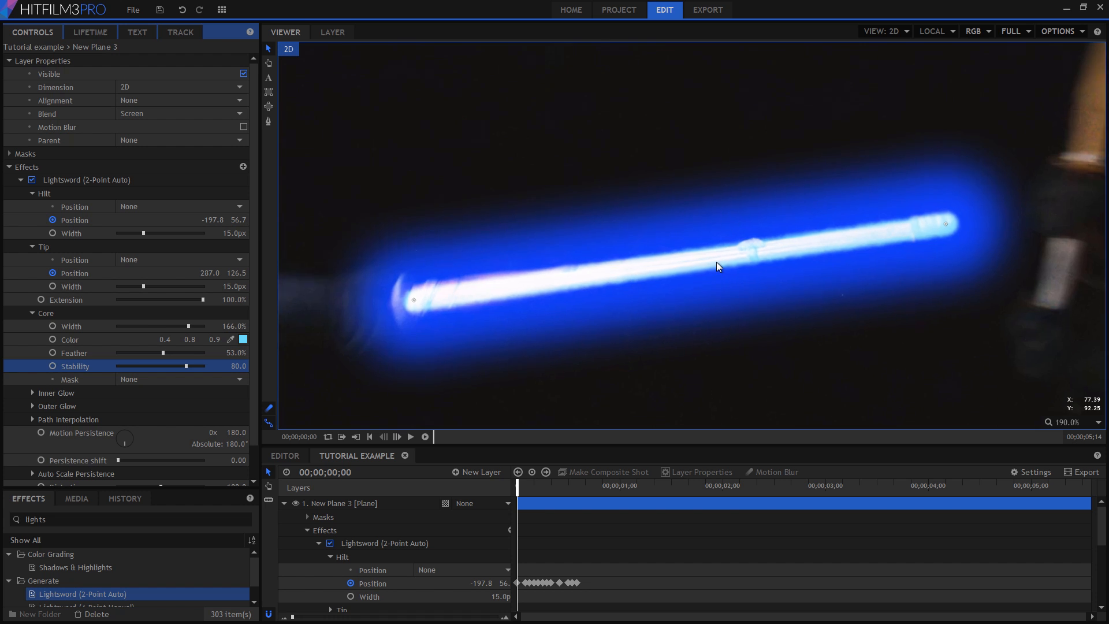
Change the lightsword's Core color to white.
{"action": "scroll", "coordinate": [719, 262], "scroll_direction": "up", "scroll_amount": 5}
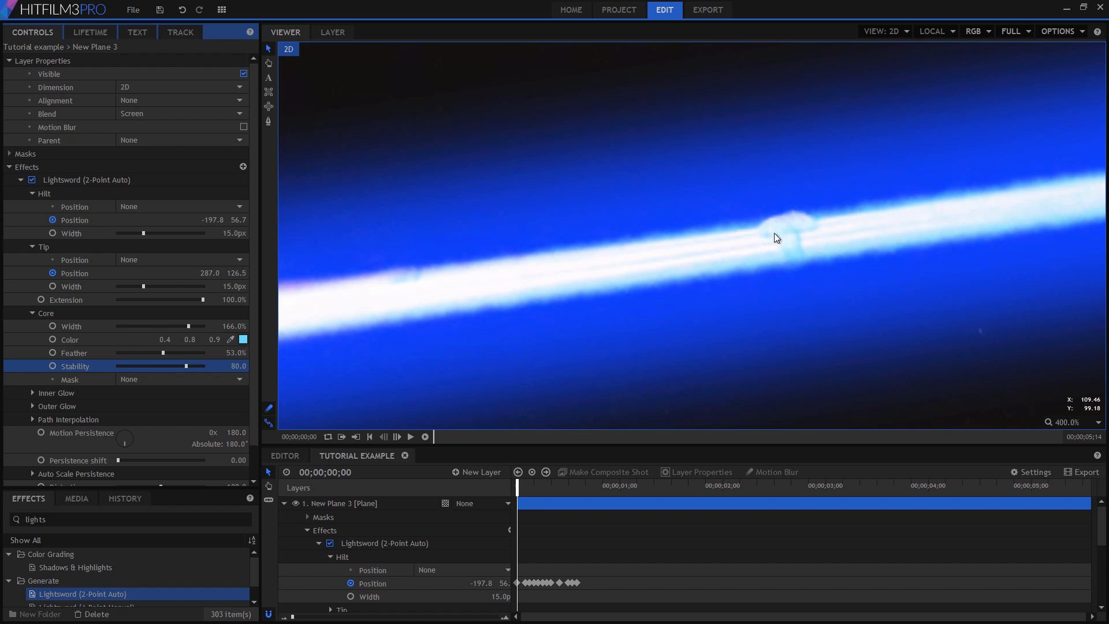
{"action": "left_click", "coordinate": [243, 339]}
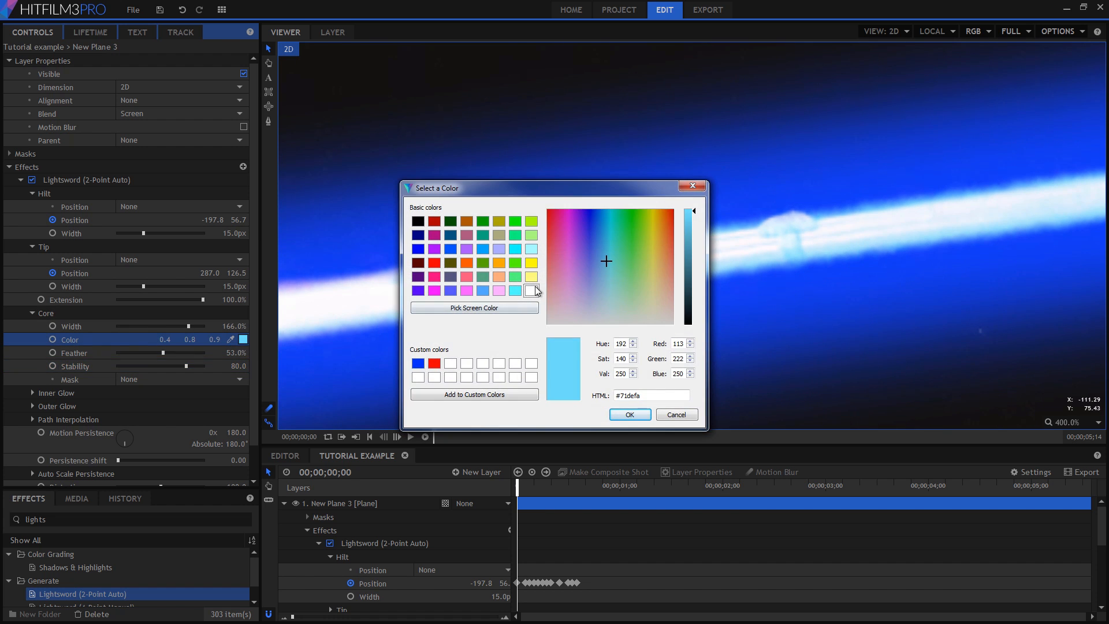
{"action": "left_click", "coordinate": [532, 291]}
{"action": "left_click", "coordinate": [628, 414]}
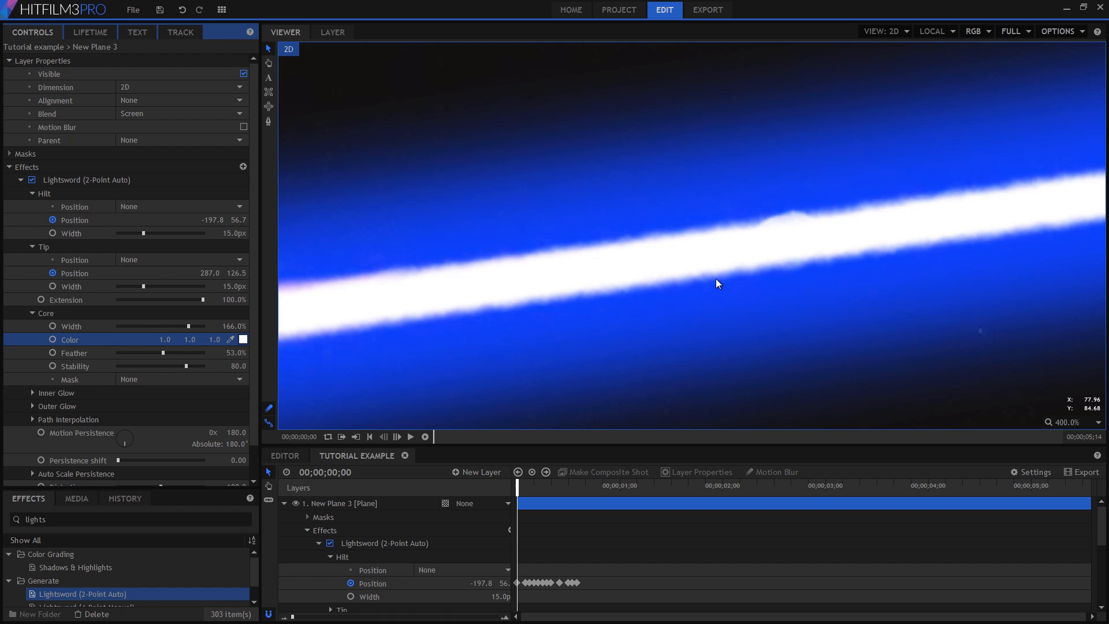
Widen the blade's hilt to 24 px and preview it on the opening frames.
{"action": "scroll", "coordinate": [760, 244], "scroll_direction": "down", "scroll_amount": 3}
{"action": "scroll", "coordinate": [758, 240], "scroll_direction": "down", "scroll_amount": 2}
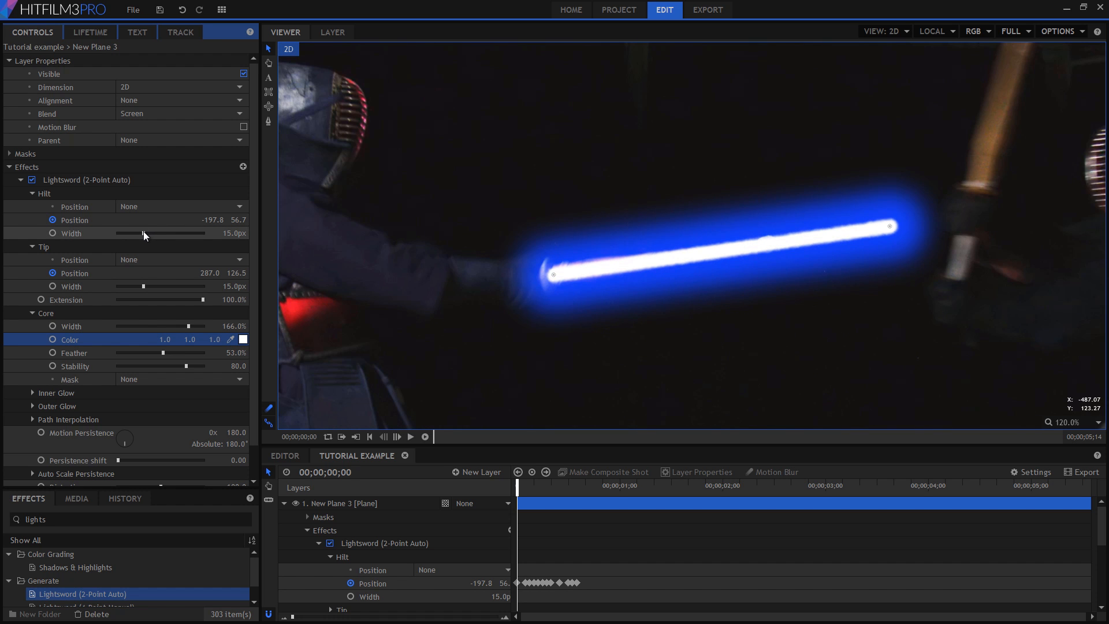
{"action": "mouse_move", "coordinate": [143, 232]}
{"action": "left_mouse_down"}
{"action": "mouse_move", "coordinate": [154, 234]}
{"action": "mouse_move", "coordinate": [94, 235]}
{"action": "mouse_move", "coordinate": [229, 231]}
{"action": "mouse_move", "coordinate": [133, 243]}
{"action": "mouse_move", "coordinate": [159, 247]}
{"action": "left_mouse_up"}
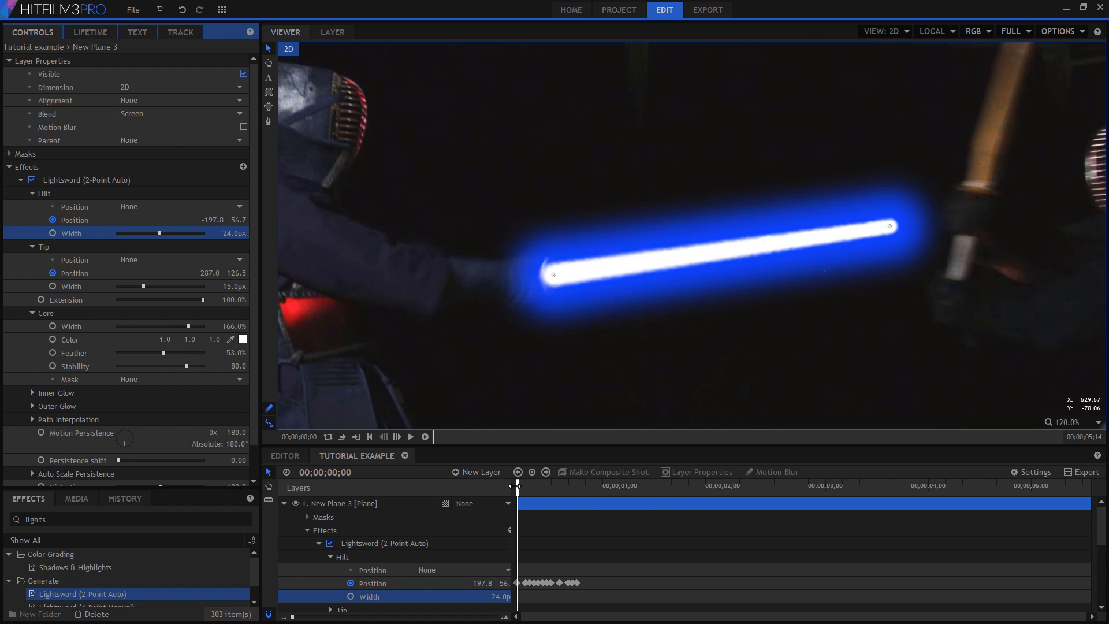
{"action": "left_click_drag", "start_coordinate": [514, 485], "coordinate": [474, 498]}
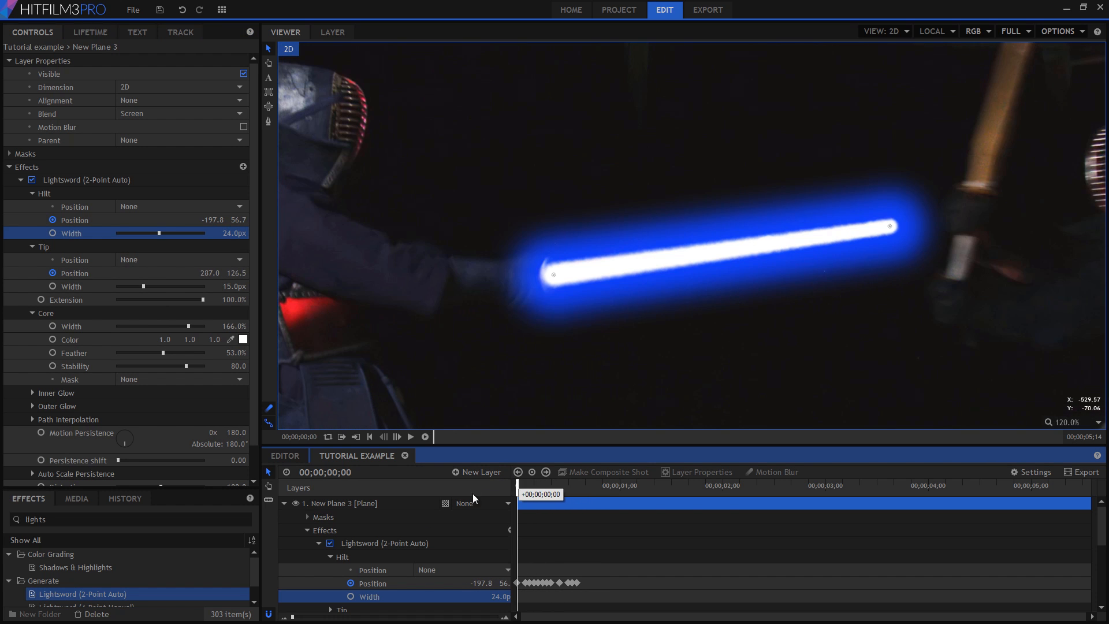
Set the Inner Glow width to 15 px and the Outer Glow to a 200 px width with 0.42 alpha.
{"action": "left_click", "coordinate": [26, 395]}
{"action": "left_click", "coordinate": [33, 395]}
{"action": "scroll", "coordinate": [34, 394], "scroll_direction": "down", "scroll_amount": 3}
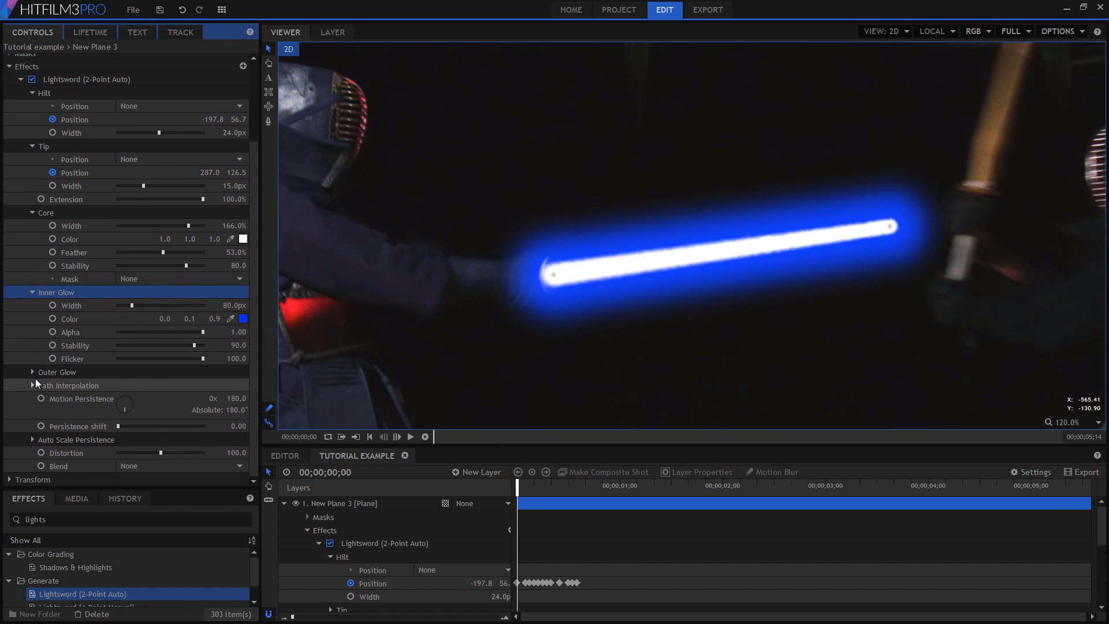
{"action": "left_click", "coordinate": [33, 372]}
{"action": "scroll", "coordinate": [36, 373], "scroll_direction": "down", "scroll_amount": 1}
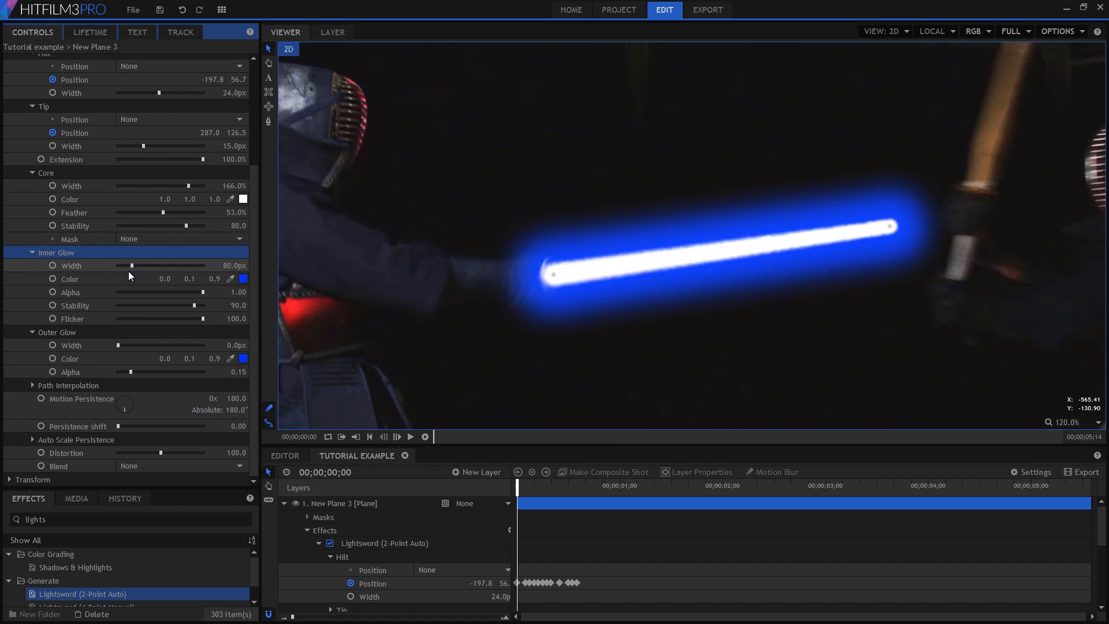
{"action": "left_click_drag", "start_coordinate": [131, 268], "coordinate": [119, 272]}
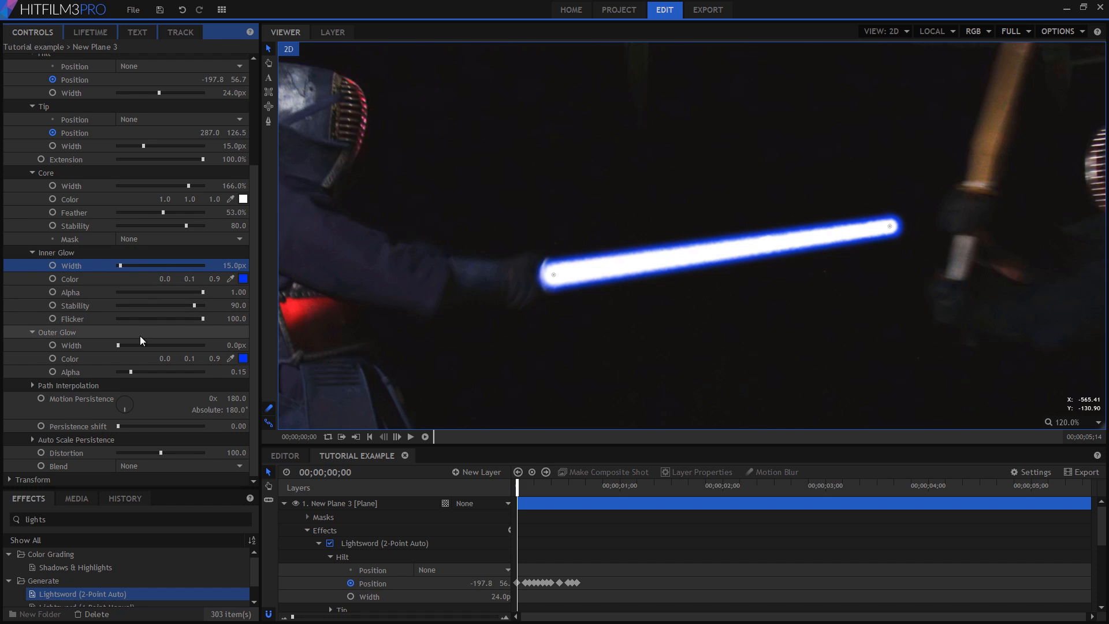
{"action": "left_click_drag", "start_coordinate": [121, 345], "coordinate": [135, 373]}
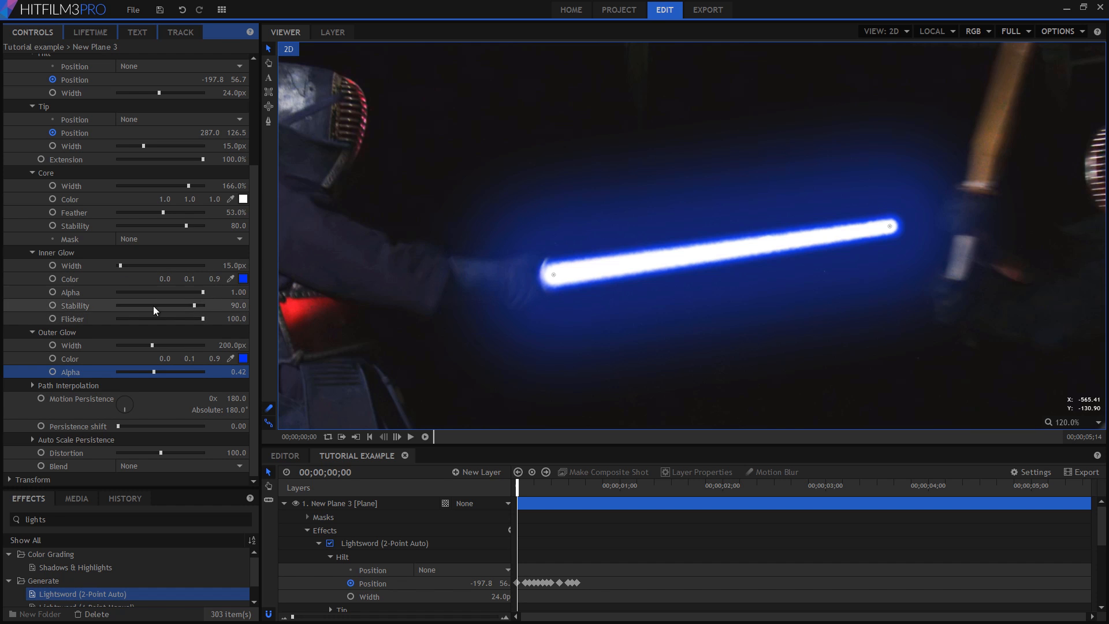
Try Inner Glow stability values of 0 and 68 while previewing the flicker, and reset stability to its default.
{"action": "left_click", "coordinate": [76, 322]}
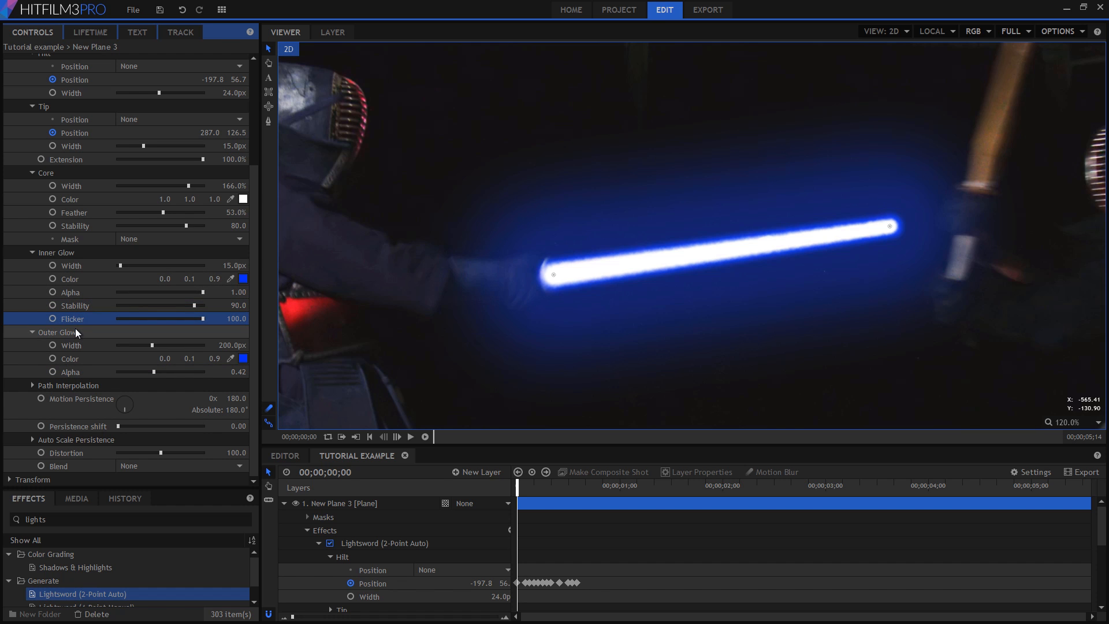
{"action": "mouse_move", "coordinate": [517, 484]}
{"action": "left_mouse_down"}
{"action": "mouse_move", "coordinate": [545, 484]}
{"action": "mouse_move", "coordinate": [517, 484]}
{"action": "left_mouse_up"}
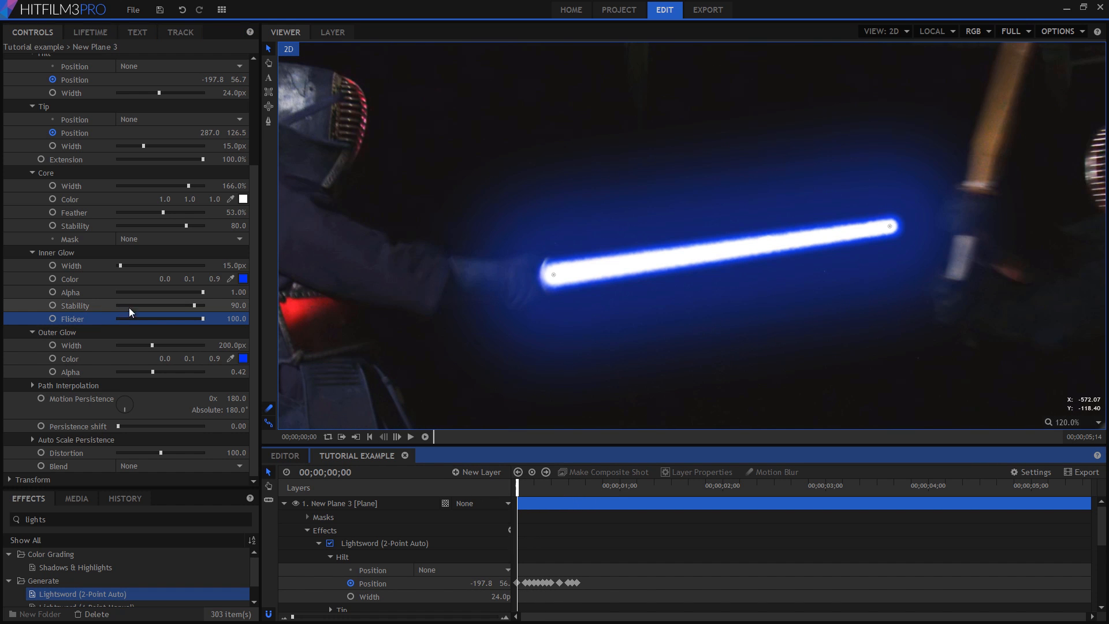
{"action": "left_click_drag", "start_coordinate": [196, 306], "coordinate": [161, 307]}
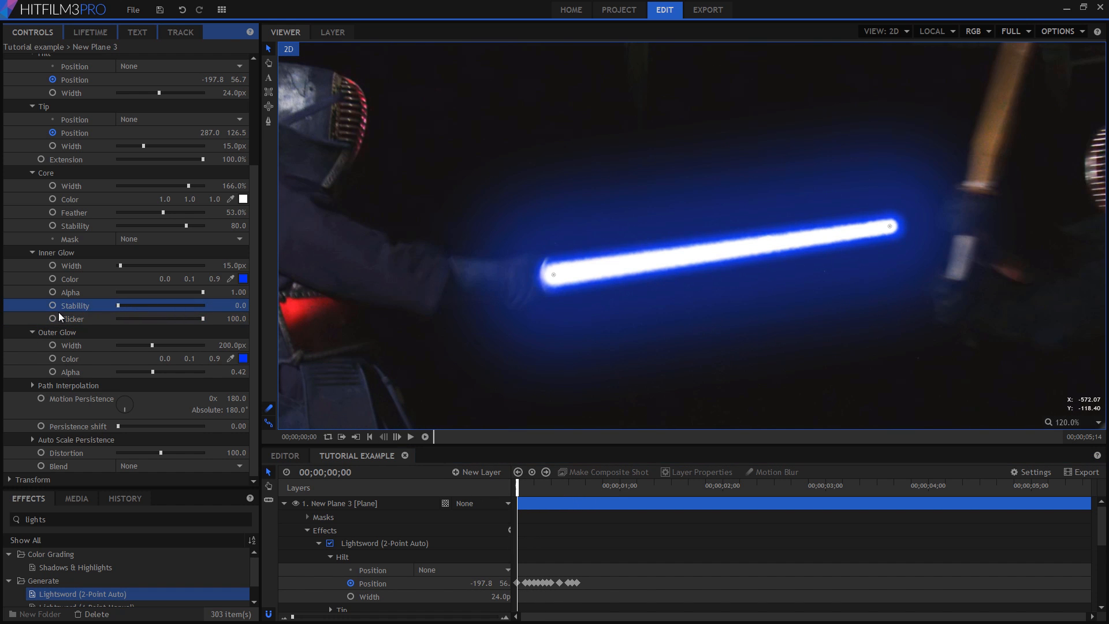
{"action": "mouse_move", "coordinate": [512, 489]}
{"action": "left_mouse_down"}
{"action": "mouse_move", "coordinate": [548, 485]}
{"action": "mouse_move", "coordinate": [517, 485]}
{"action": "left_mouse_up"}
{"action": "left_click_drag", "start_coordinate": [131, 305], "coordinate": [161, 311]}
{"action": "right_click", "coordinate": [85, 300]}
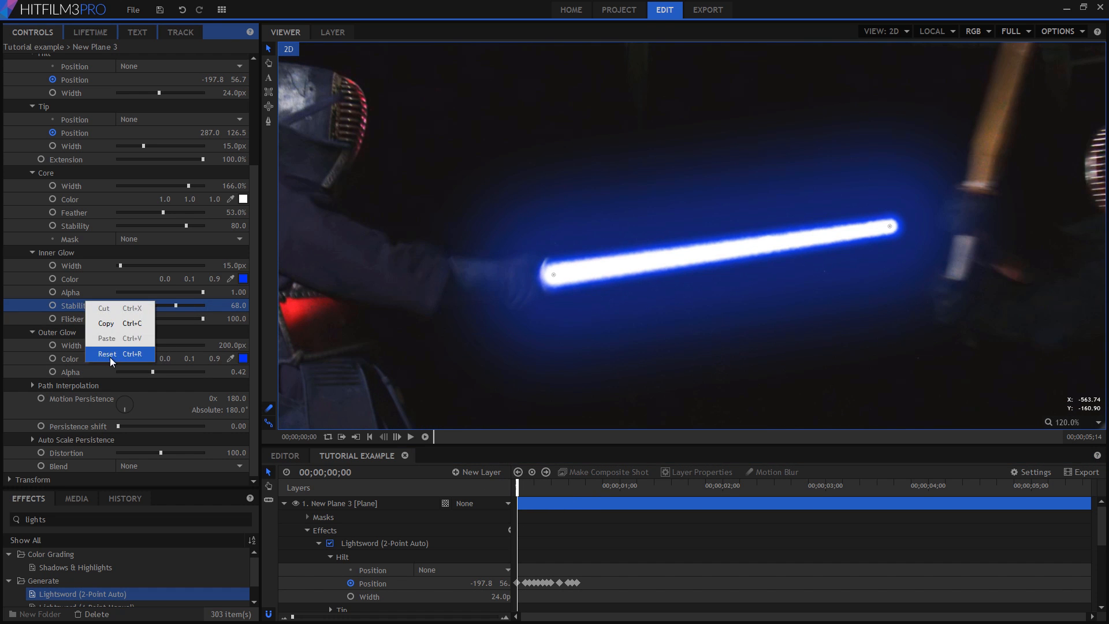
{"action": "left_click", "coordinate": [110, 357]}
{"action": "left_click", "coordinate": [68, 318]}
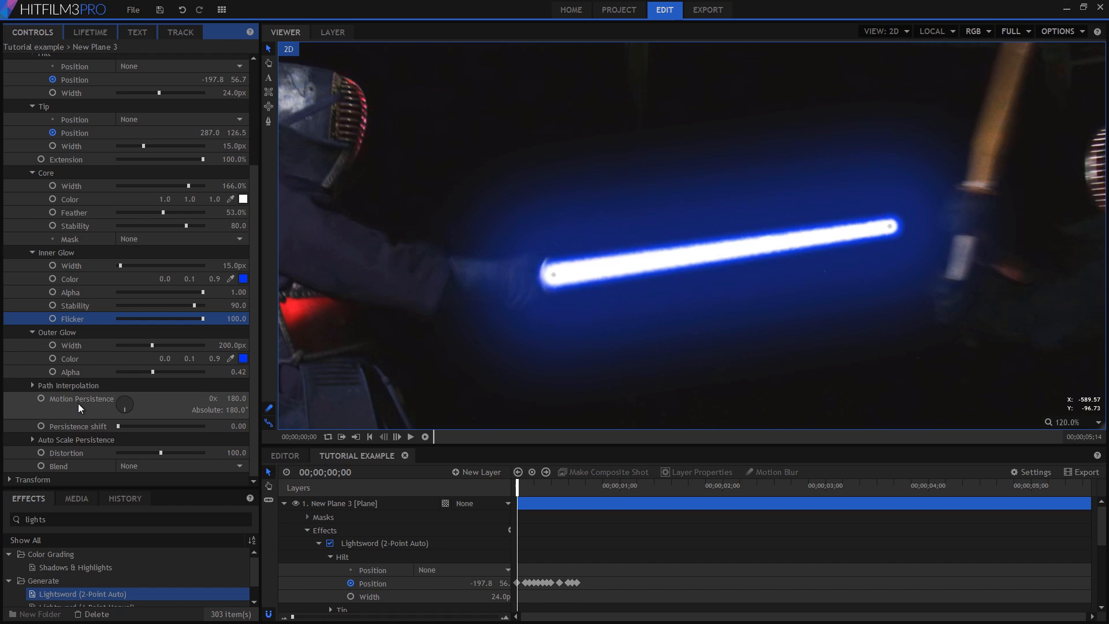
Test the lightsword's Distortion up to 200, settle on 128, and preview the blade on the opening frames.
{"action": "left_click_drag", "start_coordinate": [160, 453], "coordinate": [415, 365]}
{"action": "scroll", "coordinate": [729, 252], "scroll_direction": "up", "scroll_amount": 3}
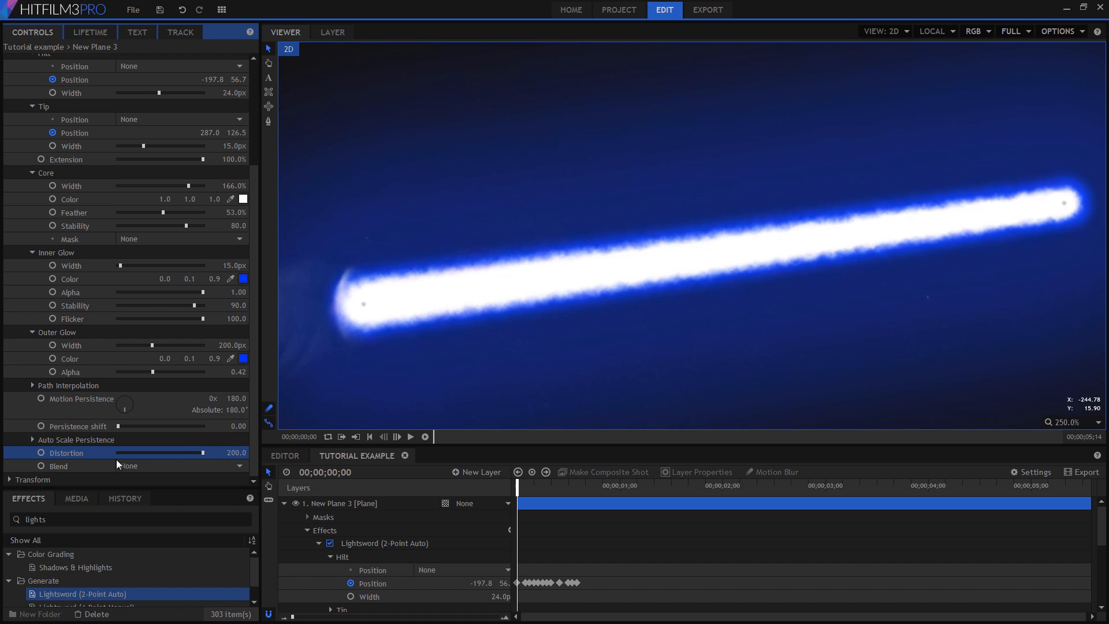
{"action": "left_click_drag", "start_coordinate": [200, 453], "coordinate": [117, 454]}
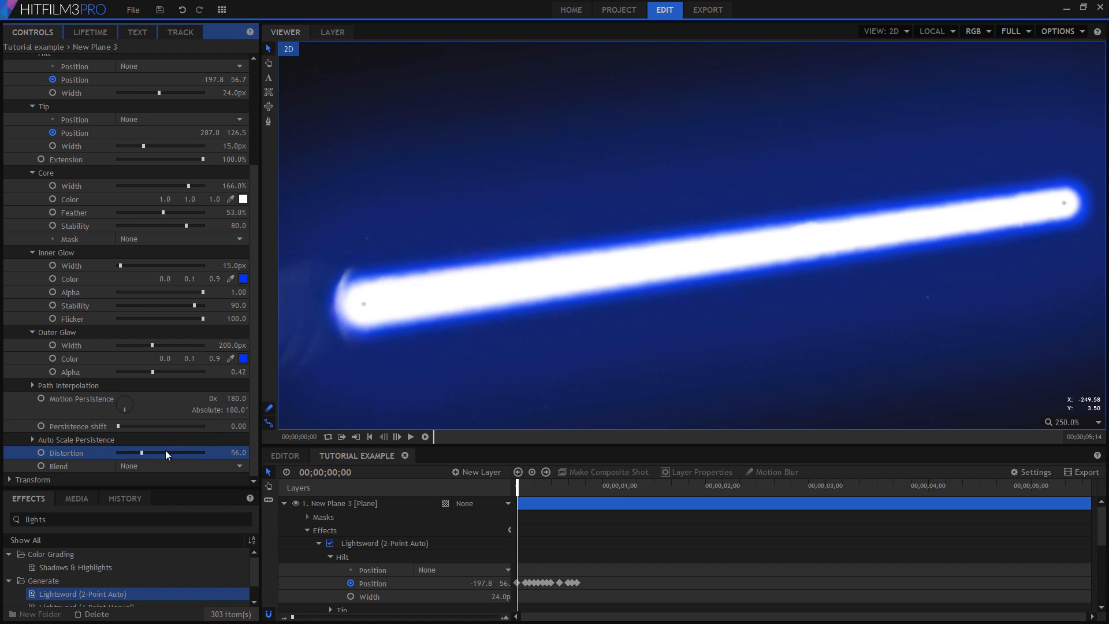
{"action": "left_click_drag", "start_coordinate": [166, 454], "coordinate": [204, 454]}
{"action": "left_click_drag", "start_coordinate": [174, 452], "coordinate": [172, 453]}
{"action": "scroll", "coordinate": [749, 252], "scroll_direction": "down", "scroll_amount": 4}
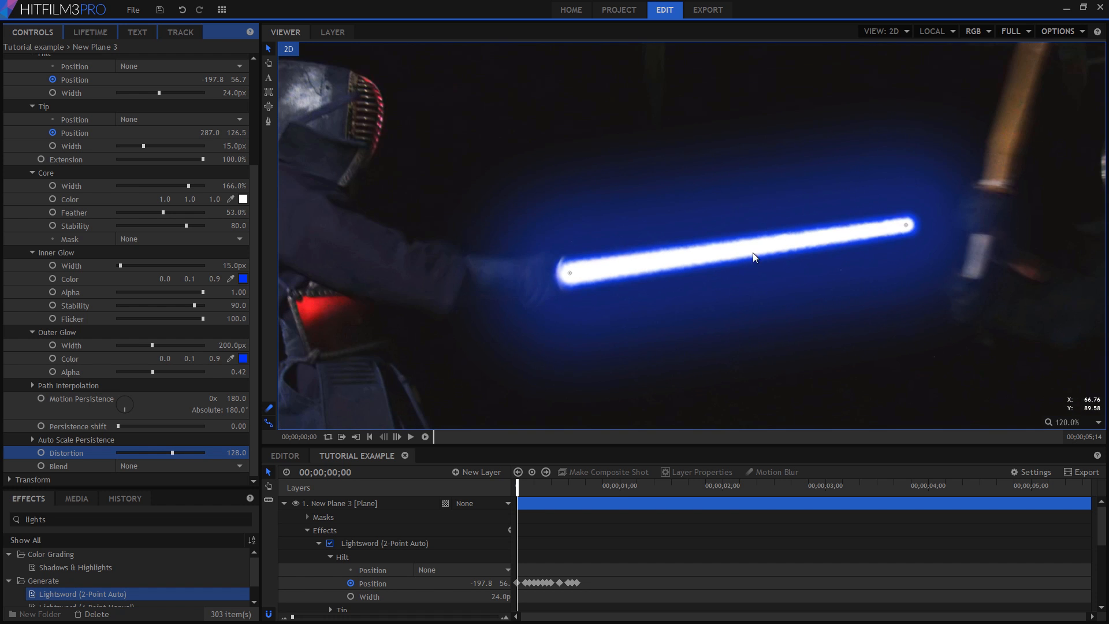
{"action": "left_click_drag", "start_coordinate": [743, 268], "coordinate": [684, 238]}
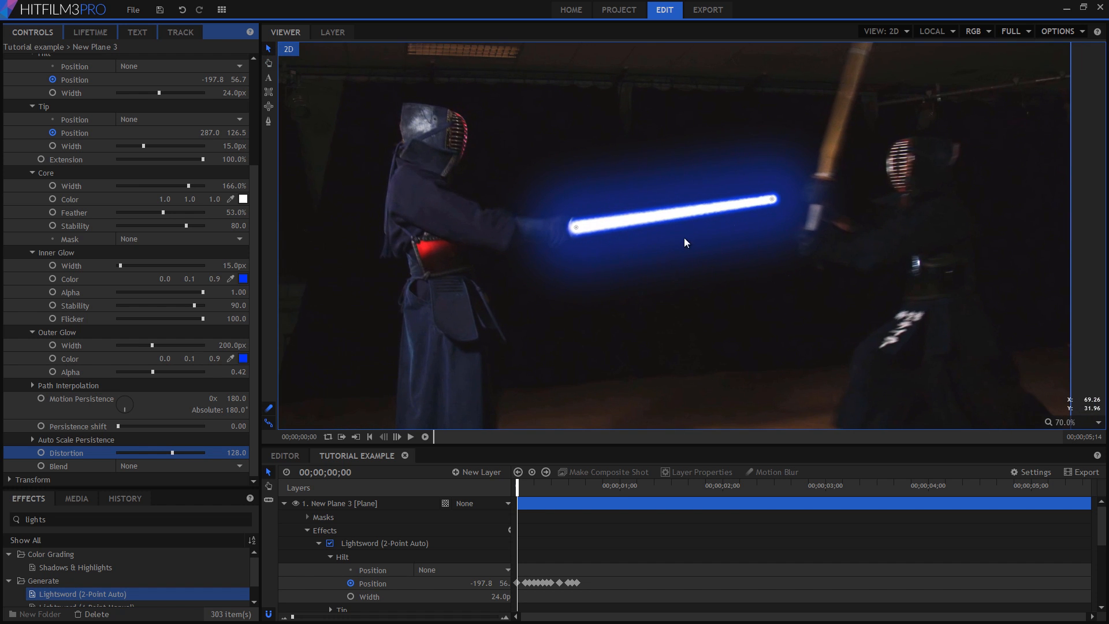
{"action": "left_click_drag", "start_coordinate": [522, 487], "coordinate": [460, 507]}
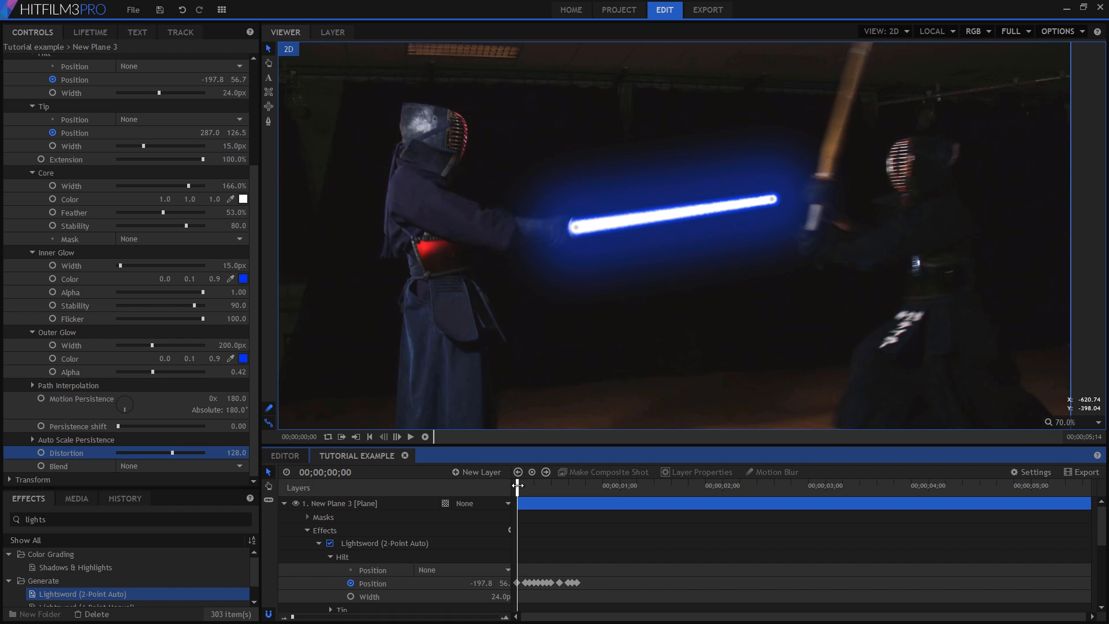
Step through the first 14 frames to check how the lightsword follows the swing.
{"action": "key", "text": "period"}
{"action": "key", "text": "period"}
{"action": "key", "text": "period"}
{"action": "key", "text": "period"}
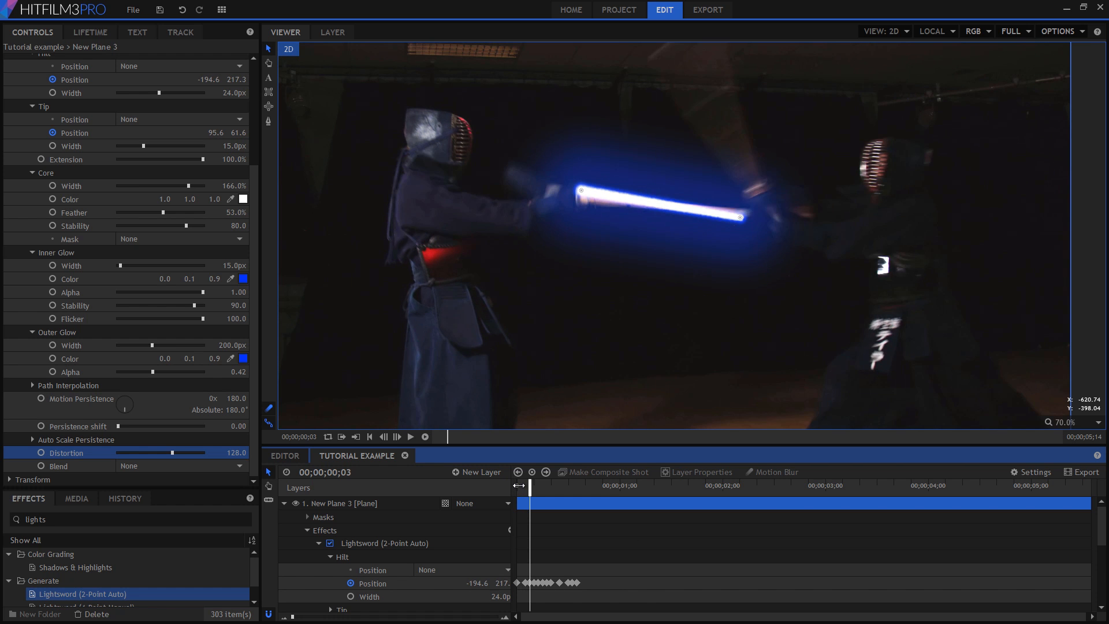
{"action": "key", "text": "period"}
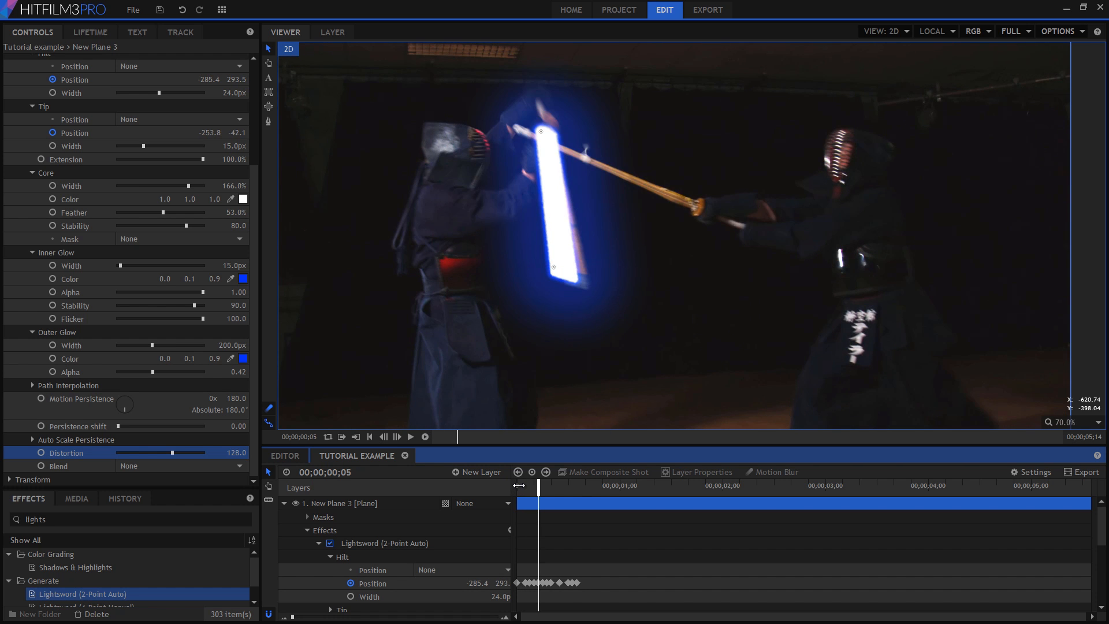
{"action": "key", "text": "period"}
{"action": "key", "text": "period"}
{"action": "key", "text": "period"}
{"action": "key", "text": "period"}
{"action": "key", "text": "period"}
{"action": "key", "text": "period"}
{"action": "key", "text": "period"}
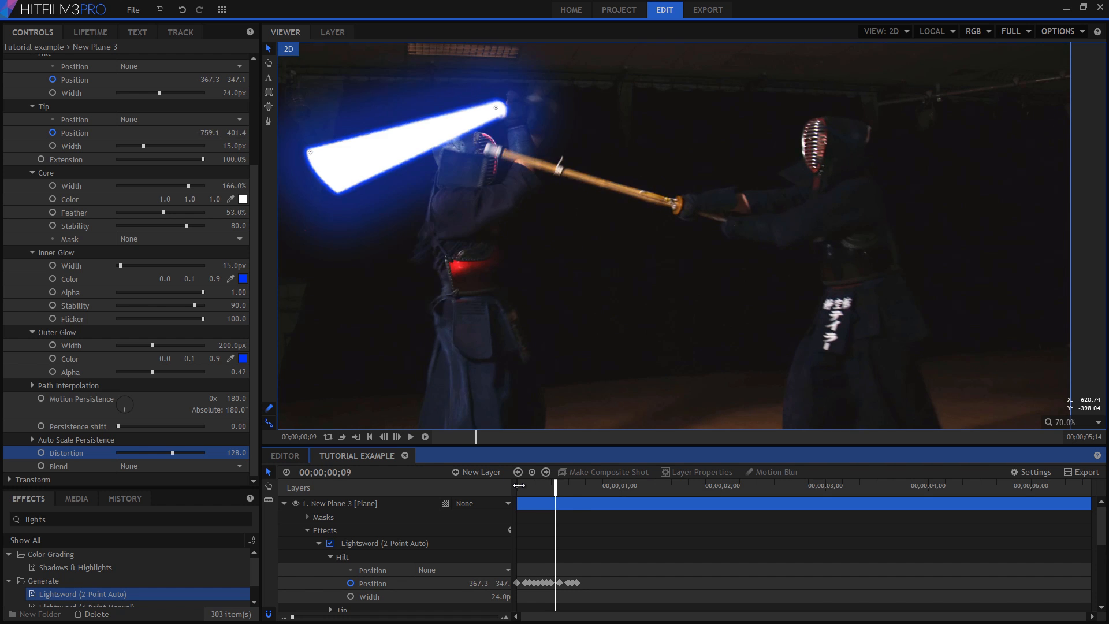
{"action": "key", "text": "period"}
{"action": "key", "text": "period"}
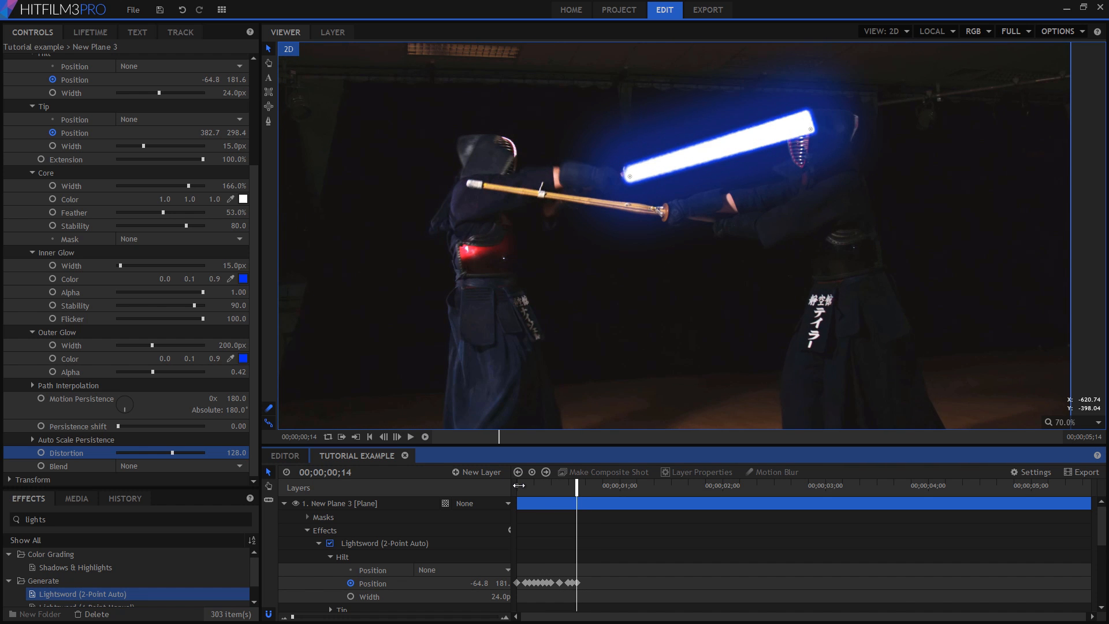
At frame 16, keyframe the lightsword's hilt at -90.7, 217.6 and its tip at 243.5, 530.5.
{"action": "key", "text": "period"}
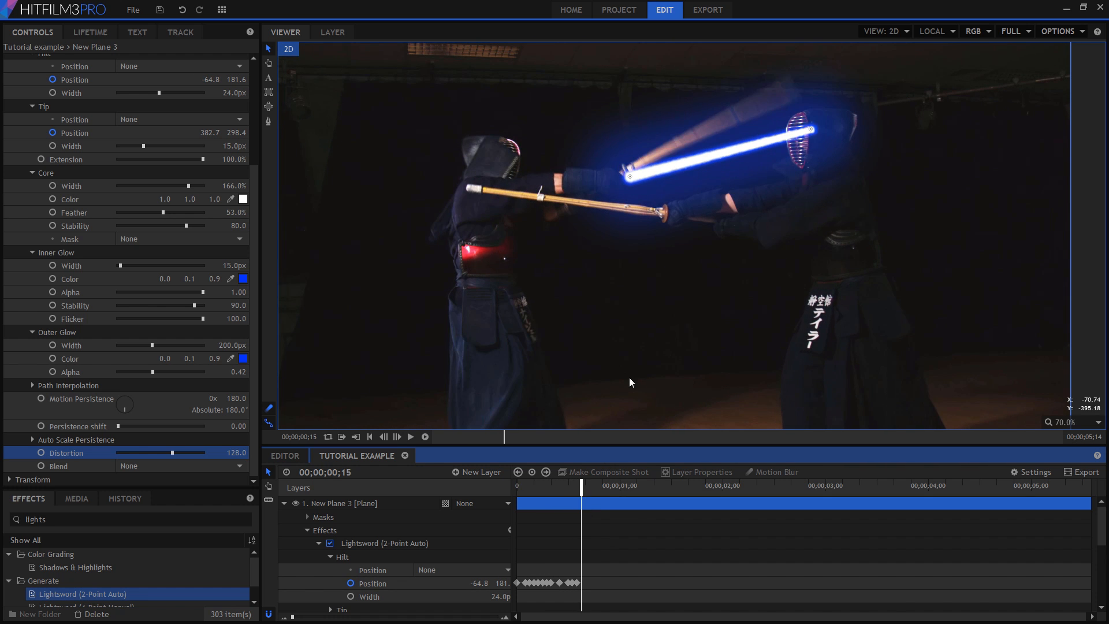
{"action": "key", "text": "period"}
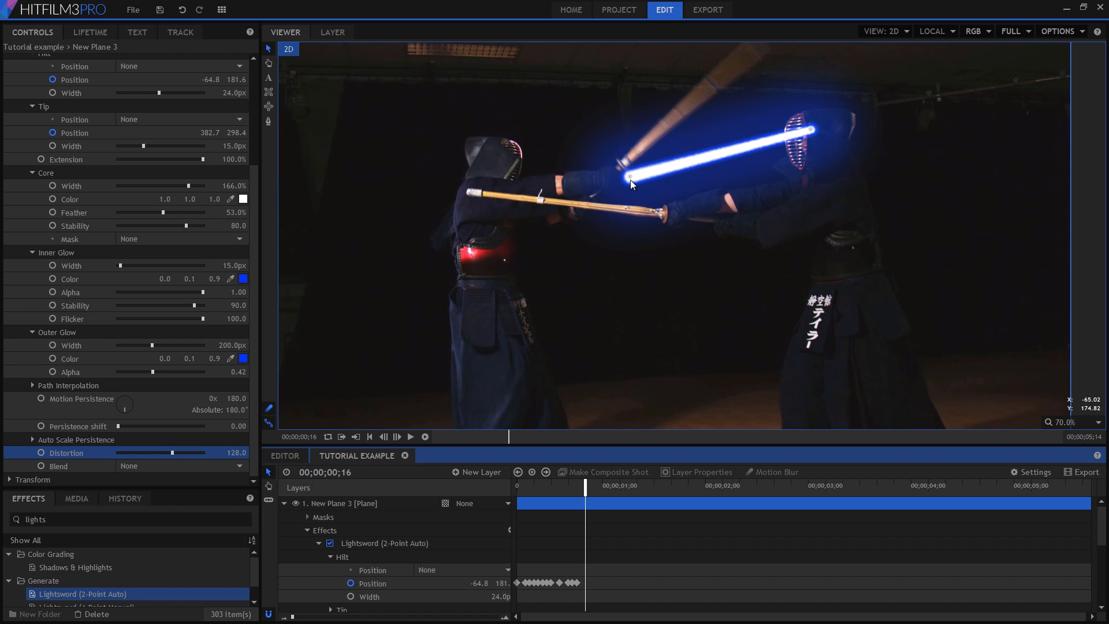
{"action": "left_click_drag", "start_coordinate": [628, 178], "coordinate": [619, 162]}
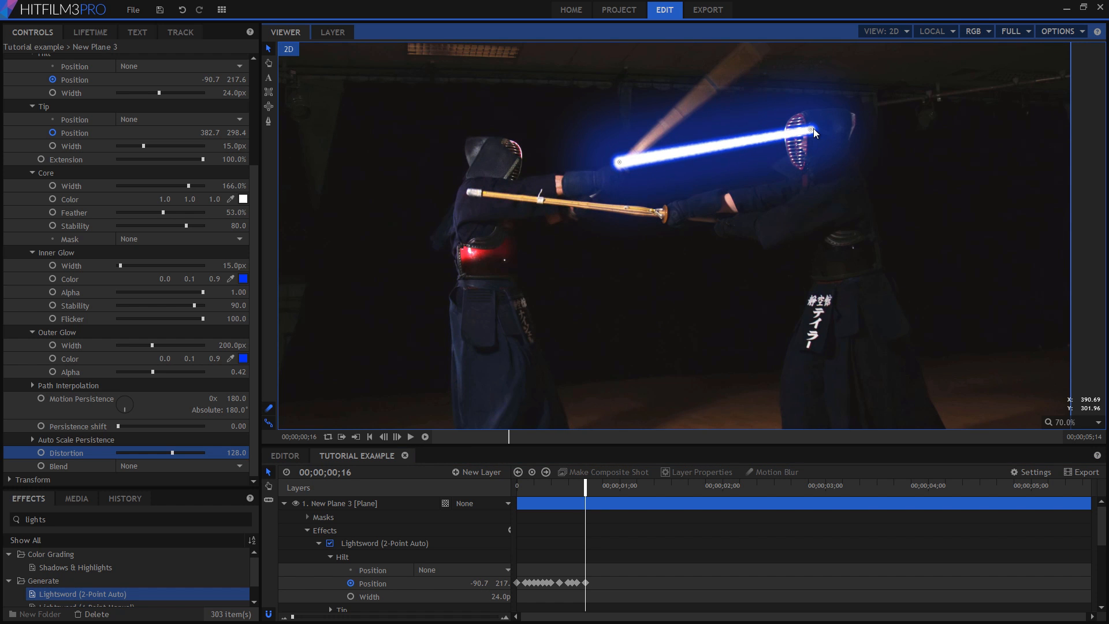
{"action": "left_click_drag", "start_coordinate": [813, 128], "coordinate": [755, 46]}
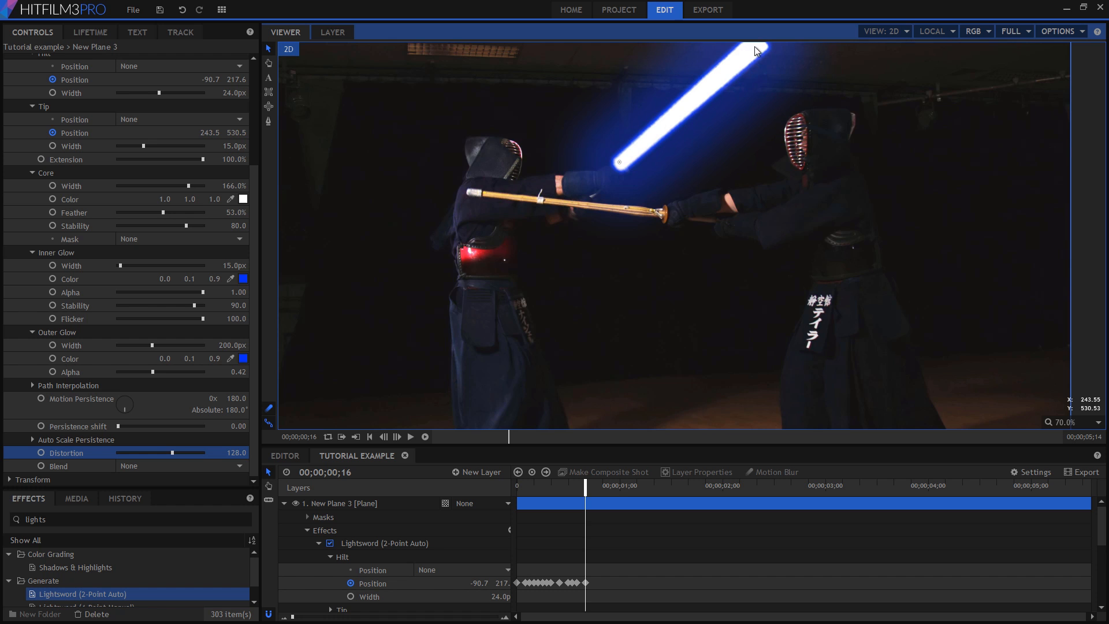
At frame 18, keyframe the hilt at -119.3, 239.1 and the tip beyond the frame edge at 64.9, 596.2.
{"action": "key", "text": "period"}
{"action": "key", "text": "period"}
{"action": "left_click_drag", "start_coordinate": [619, 162], "coordinate": [608, 154]}
{"action": "key", "text": "h"}
{"action": "left_click_drag", "start_coordinate": [617, 92], "coordinate": [619, 151]}
{"action": "key", "text": "v"}
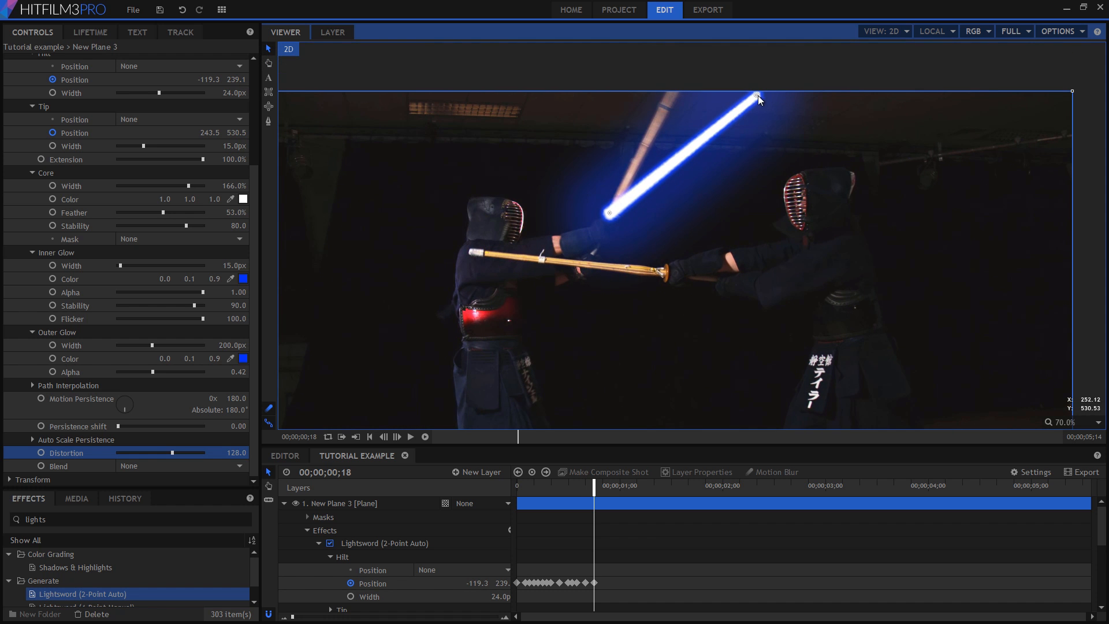
{"action": "left_click_drag", "start_coordinate": [757, 95], "coordinate": [685, 68]}
At frame 20, keyframe the hilt at -152.1, 246.2 and the tip at -7.8, 600.5.
{"action": "key", "text": "period"}
{"action": "key", "text": "period"}
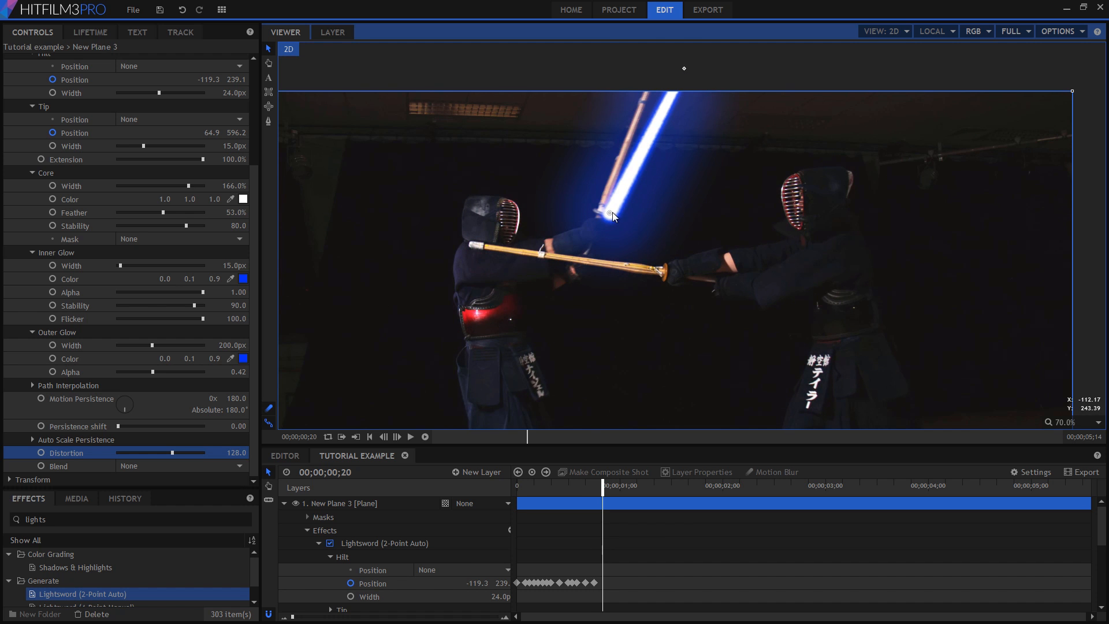
{"action": "left_click_drag", "start_coordinate": [612, 213], "coordinate": [597, 210]}
{"action": "left_click_drag", "start_coordinate": [689, 69], "coordinate": [655, 67]}
Step back to the opening frames and forward again to frame 14 to review the animated blade.
{"action": "key", "text": "comma"}
{"action": "key", "text": "comma"}
{"action": "key", "text": "comma"}
{"action": "key", "text": "comma"}
{"action": "key", "text": "comma"}
{"action": "key", "text": "comma"}
{"action": "key", "text": "comma"}
{"action": "key", "text": "comma"}
{"action": "key", "text": "comma"}
{"action": "key", "text": "comma"}
{"action": "key", "text": "comma"}
{"action": "key", "text": "comma"}
{"action": "key", "text": "comma"}
{"action": "key", "text": "comma"}
{"action": "key", "text": "comma"}
{"action": "key", "text": "comma"}
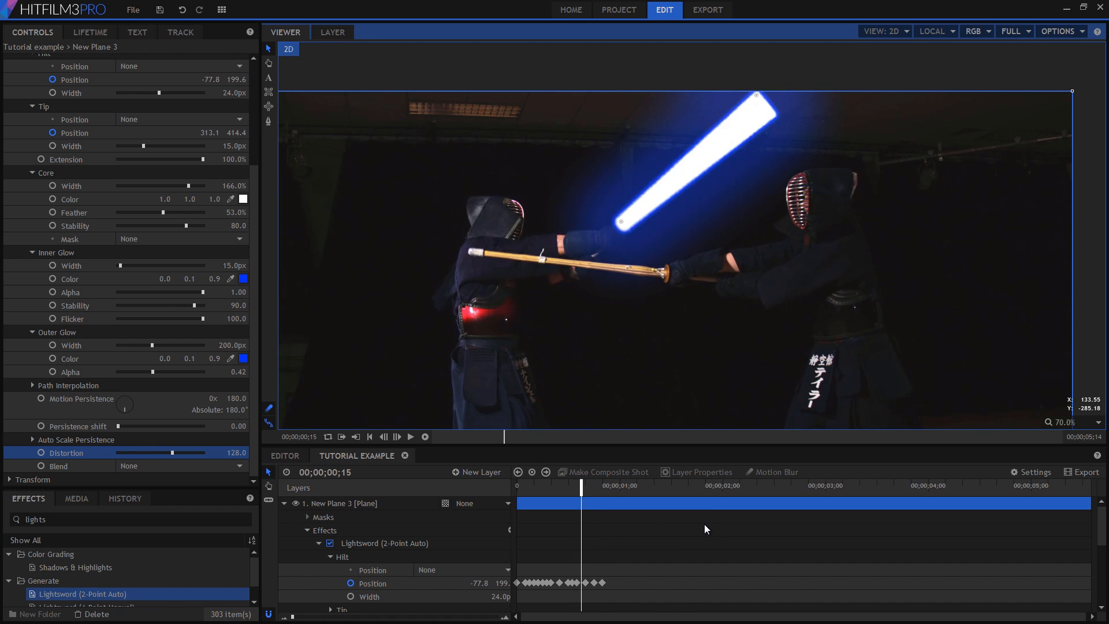
{"action": "key", "text": "comma"}
{"action": "key", "text": "comma"}
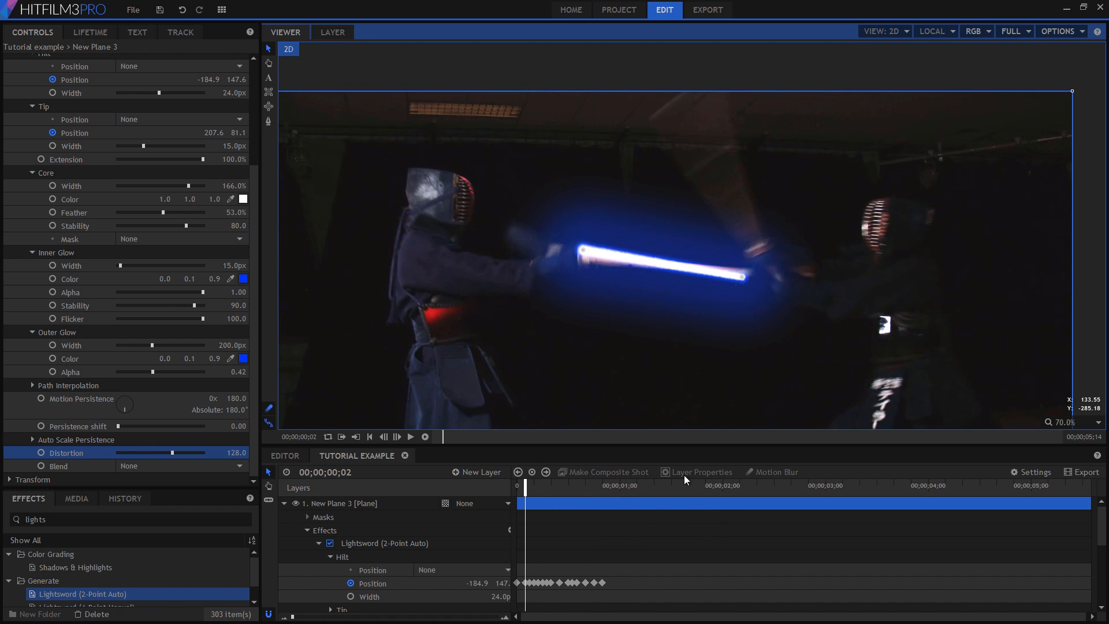
{"action": "key", "text": "period"}
{"action": "key", "text": "period"}
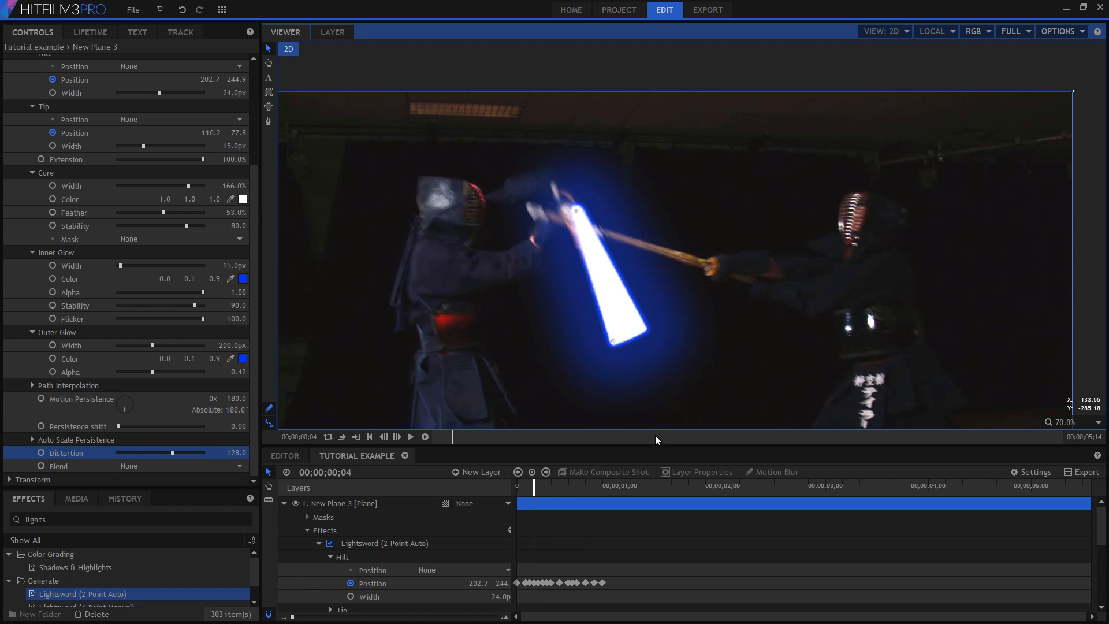
{"action": "key", "text": "comma"}
{"action": "key", "text": "period"}
{"action": "key", "text": "period"}
{"action": "key", "text": "period"}
{"action": "key", "text": "period"}
{"action": "key", "text": "period"}
{"action": "key", "text": "period"}
{"action": "key", "text": "period"}
{"action": "key", "text": "period"}
{"action": "key", "text": "period"}
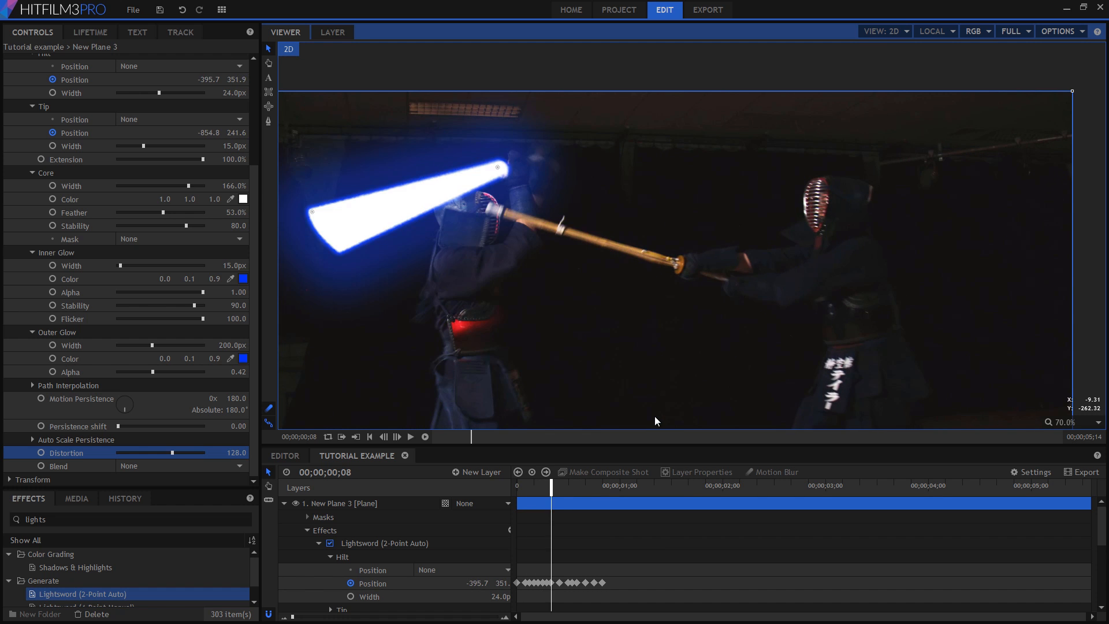
{"action": "key", "text": "period"}
{"action": "key", "text": "period"}
{"action": "key", "text": "period"}
{"action": "key", "text": "period"}
{"action": "key", "text": "period"}
{"action": "key", "text": "period"}
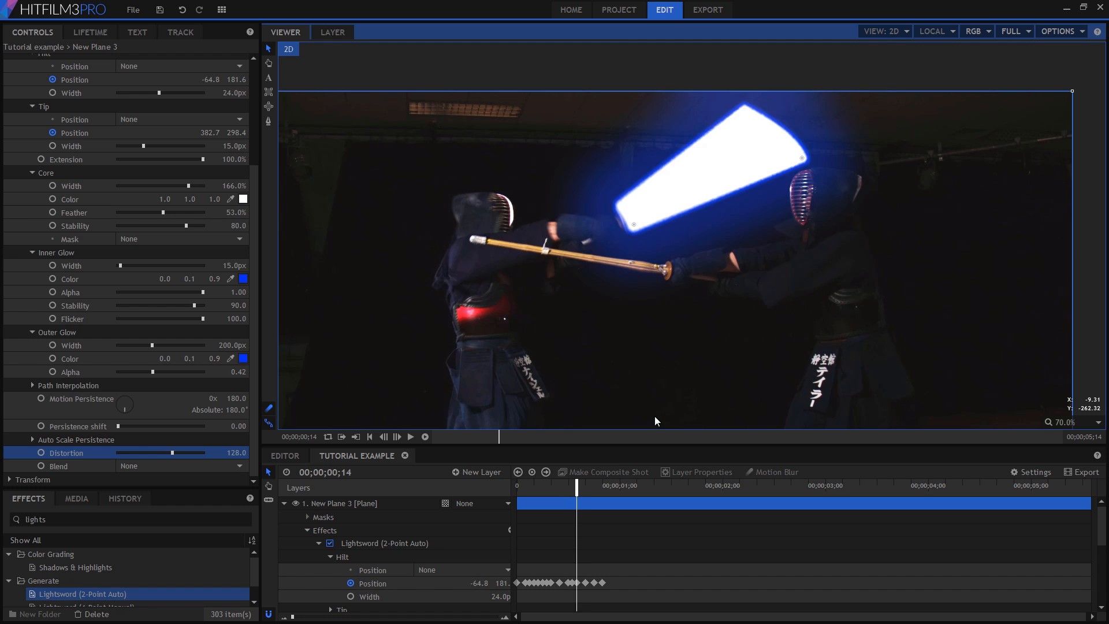
Two frames past the last keyframe, set the hilt to -165.0, 244.8 and the tip to -22.1, 594.8.
{"action": "key", "text": "period"}
{"action": "key", "text": "period"}
{"action": "key", "text": "period"}
{"action": "key", "text": "period"}
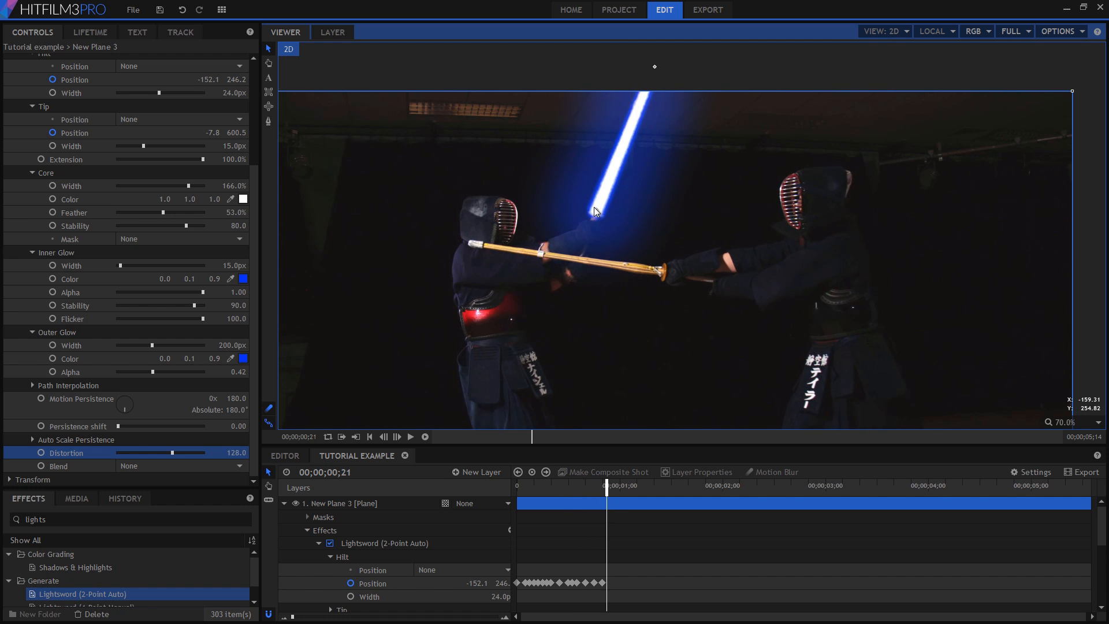
{"action": "left_click_drag", "start_coordinate": [595, 209], "coordinate": [591, 211]}
{"action": "left_click_drag", "start_coordinate": [654, 68], "coordinate": [648, 70]}
Keyframe the hilt at -183.5, 221.9 and the tip at -30.7, 597.6 at 00;00;01;00, and fine-tune the hilt.
{"action": "key", "text": "period"}
{"action": "key", "text": "period"}
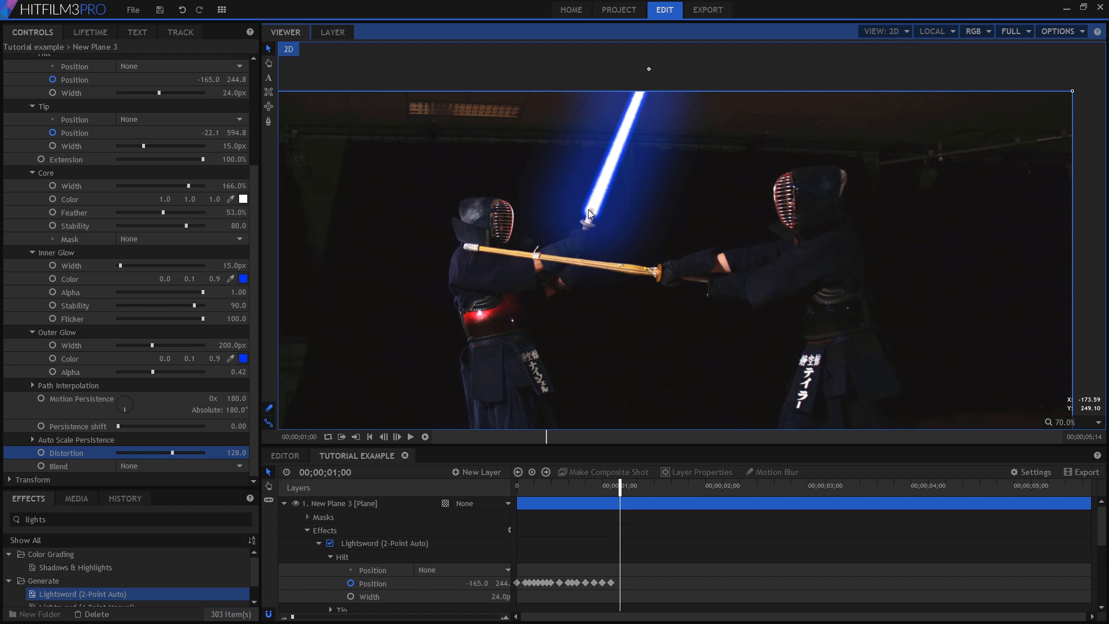
{"action": "left_click_drag", "start_coordinate": [588, 209], "coordinate": [585, 219]}
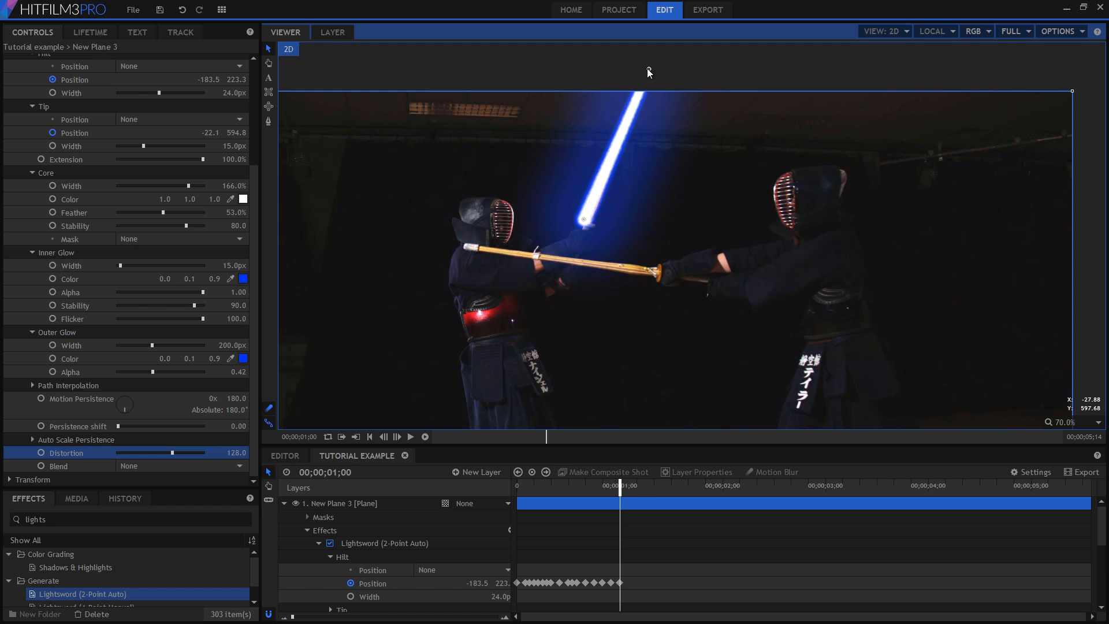
{"action": "left_click_drag", "start_coordinate": [648, 69], "coordinate": [646, 69]}
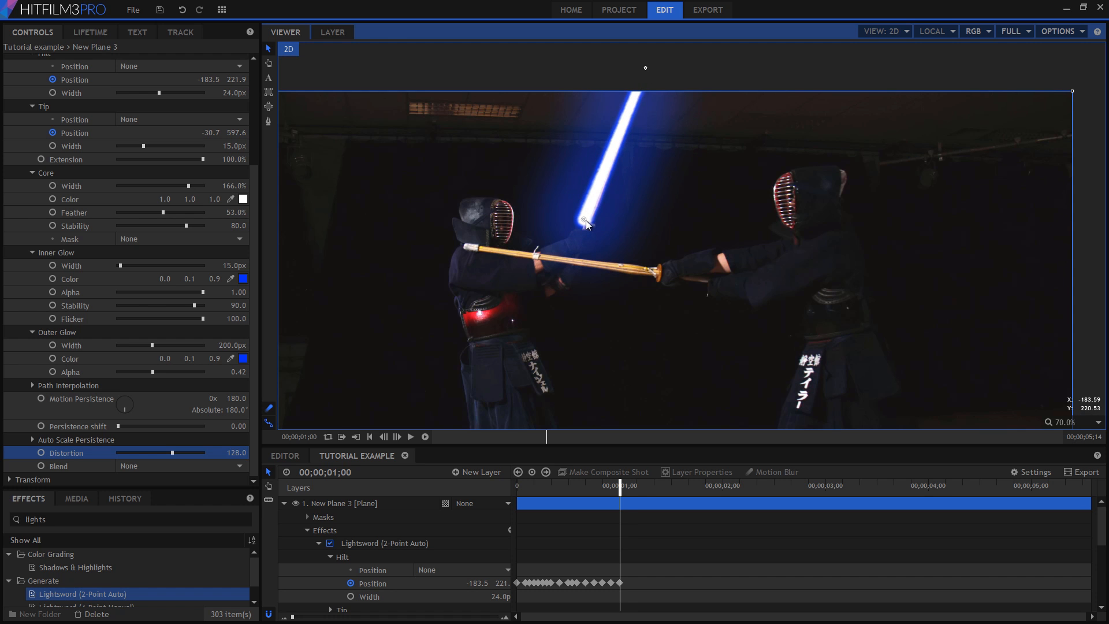
{"action": "left_click_drag", "start_coordinate": [586, 220], "coordinate": [589, 219]}
Step forward and back through the first 11 frames to look for blade misalignment.
{"action": "left_click_drag", "start_coordinate": [518, 480], "coordinate": [524, 481]}
{"action": "key", "text": "Right"}
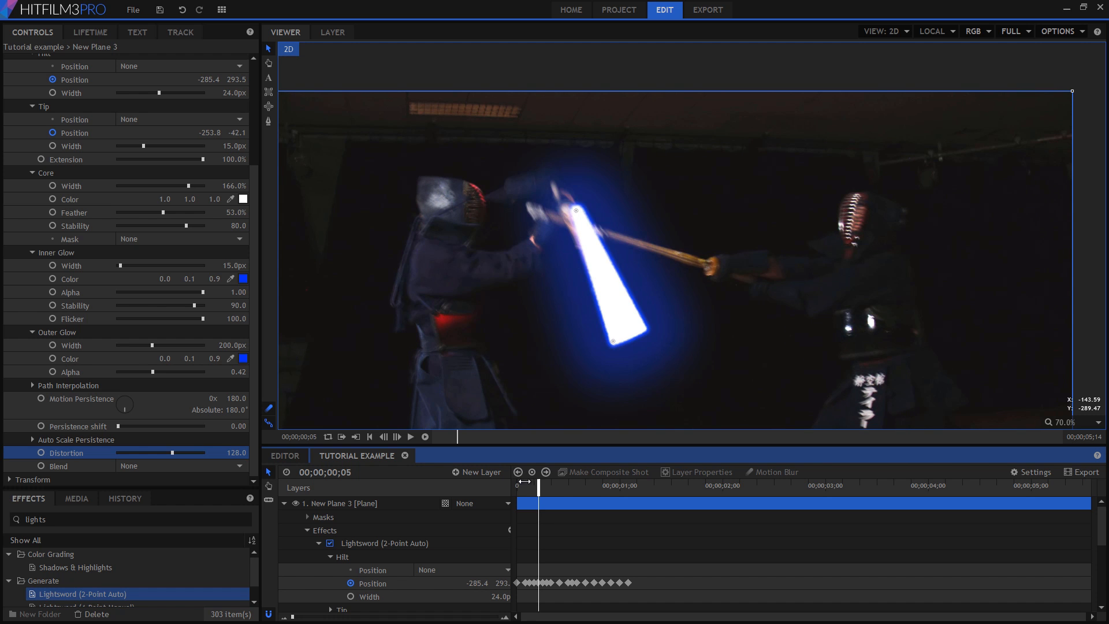
{"action": "key", "text": "Right"}
{"action": "key", "text": "Right"}
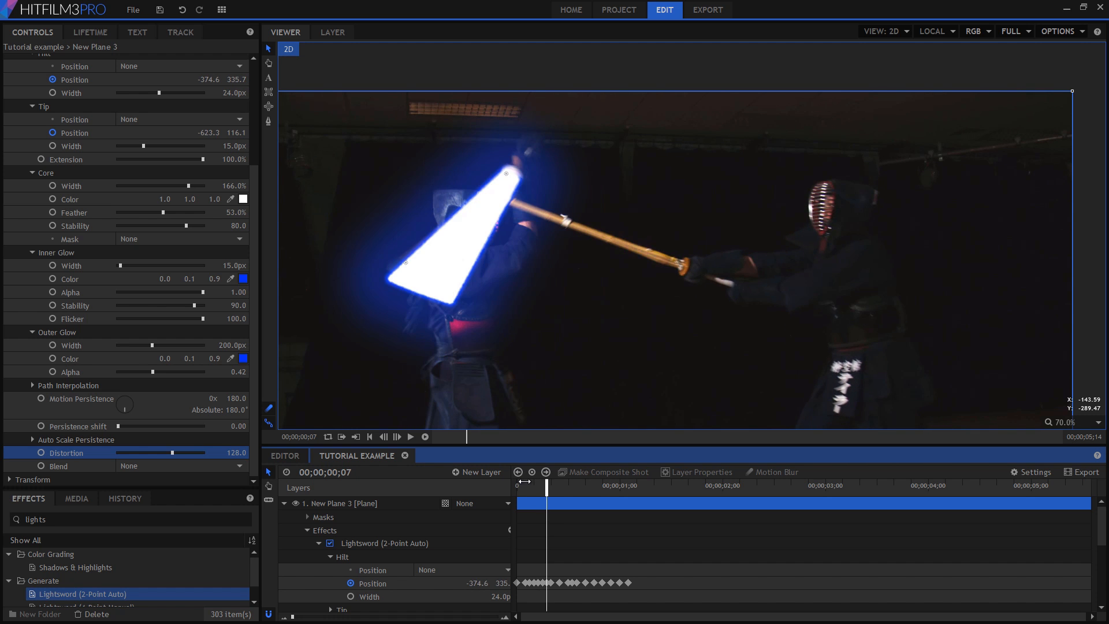
{"action": "key", "text": "Right"}
{"action": "key", "text": "Right"}
{"action": "key", "text": "Right"}
{"action": "key", "text": "Right"}
{"action": "key", "text": "Right"}
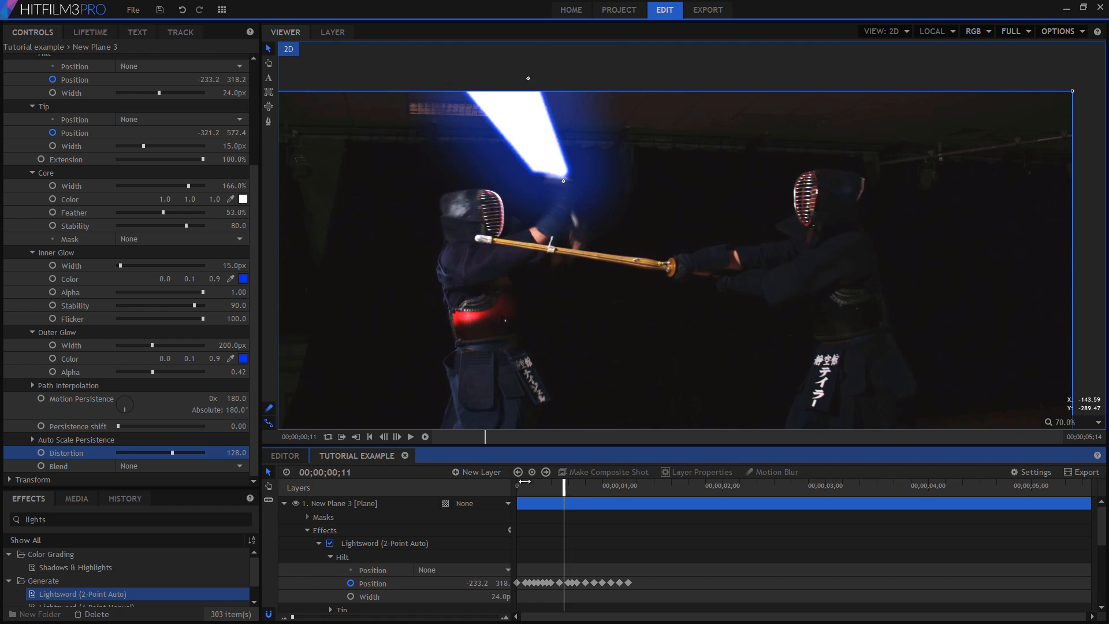
{"action": "key", "text": "Left"}
{"action": "key", "text": "Left"}
{"action": "key", "text": "Left"}
{"action": "key", "text": "Left"}
{"action": "key", "text": "Left"}
{"action": "key", "text": "Left"}
{"action": "key", "text": "Left"}
{"action": "key", "text": "Left"}
{"action": "key", "text": "Left"}
{"action": "key", "text": "Left"}
{"action": "key", "text": "Left"}
{"action": "key", "text": "Left"}
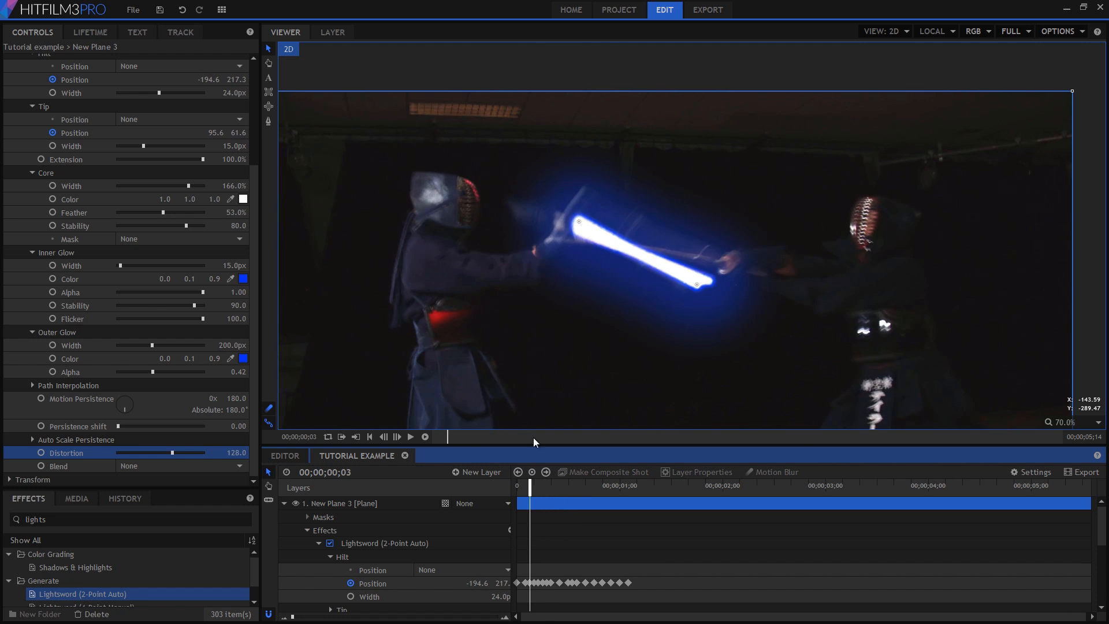
At frame 1, place the hilt at -182.1, 96.2 and the tip at 252.1, 99.1, and nudge the hilt on frame 2.
{"action": "key", "text": "Right"}
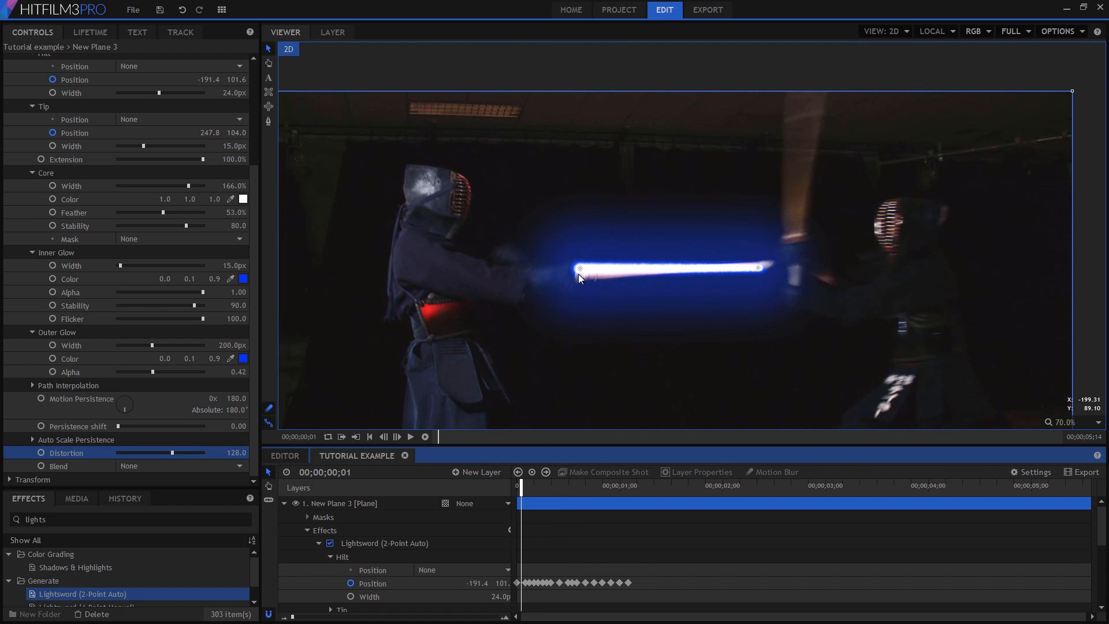
{"action": "mouse_move", "coordinate": [580, 267]}
{"action": "left_mouse_down"}
{"action": "mouse_move", "coordinate": [591, 258]}
{"action": "mouse_move", "coordinate": [586, 272]}
{"action": "left_mouse_up"}
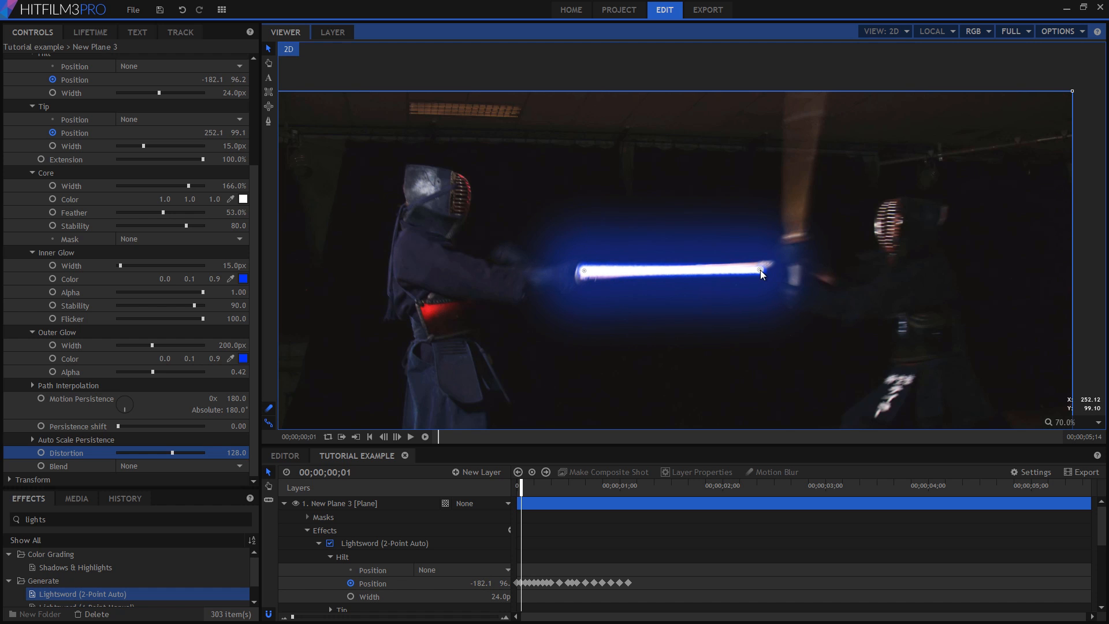
{"action": "key", "text": "Right"}
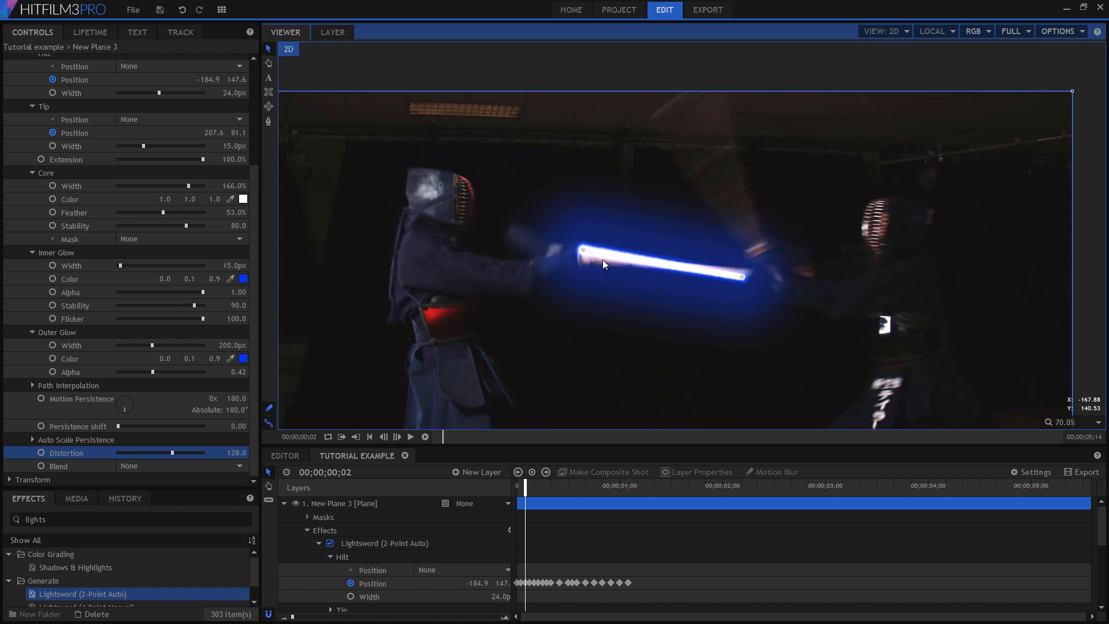
{"action": "left_click_drag", "start_coordinate": [584, 250], "coordinate": [583, 252]}
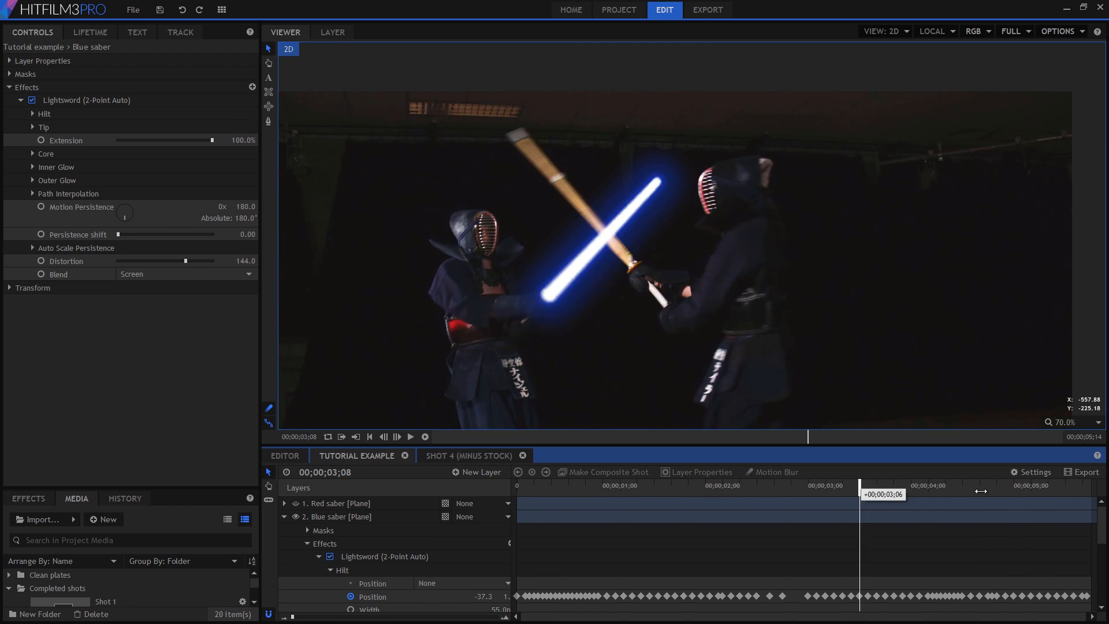
Play back the Blue saber shot, reveal its Path Interpolation settings and go to the fast swing at frame 13.
{"action": "key", "text": "space"}
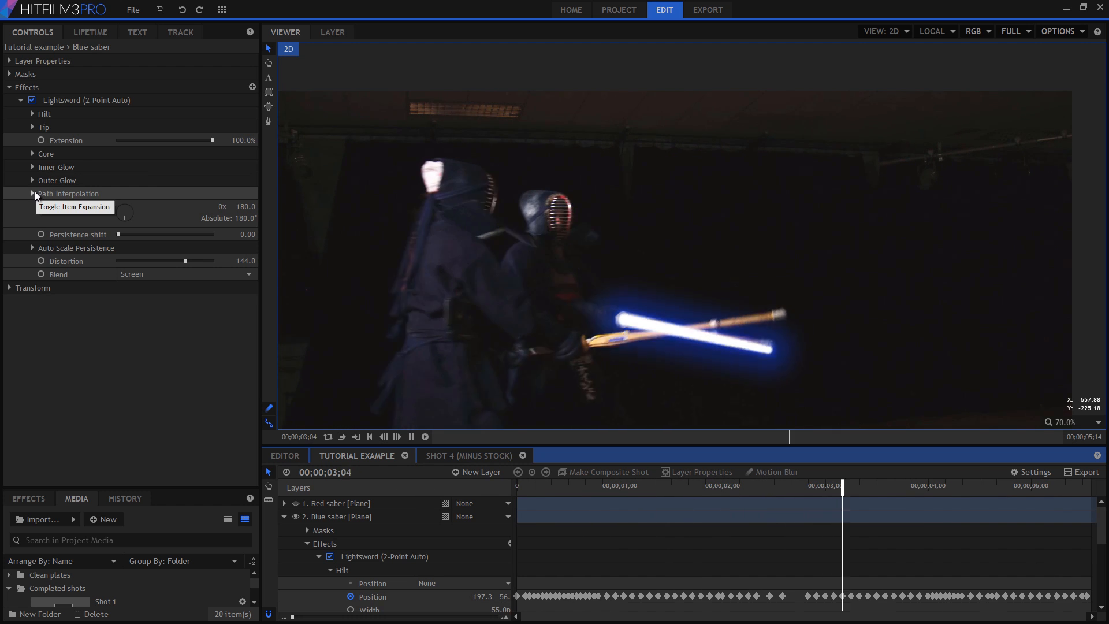
{"action": "left_click", "coordinate": [36, 193]}
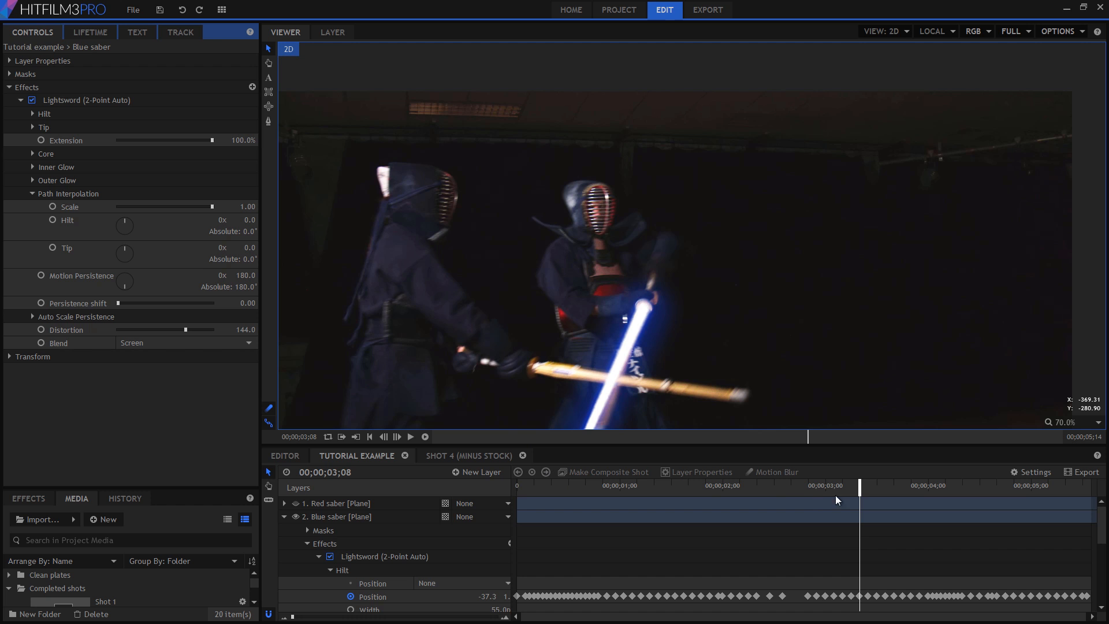
{"action": "left_click_drag", "start_coordinate": [860, 488], "coordinate": [578, 487]}
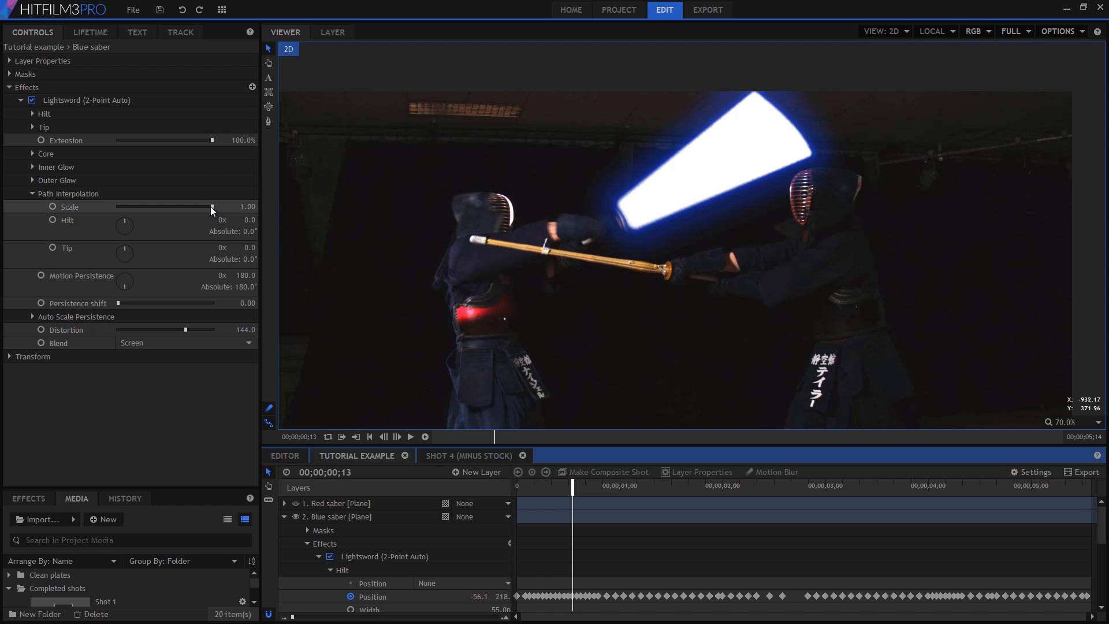
Try Path Interpolation Scale values of 0 and 0.74 on swing frames 13, 6 and 8, and return Scale to 1.00.
{"action": "left_click_drag", "start_coordinate": [211, 206], "coordinate": [89, 216]}
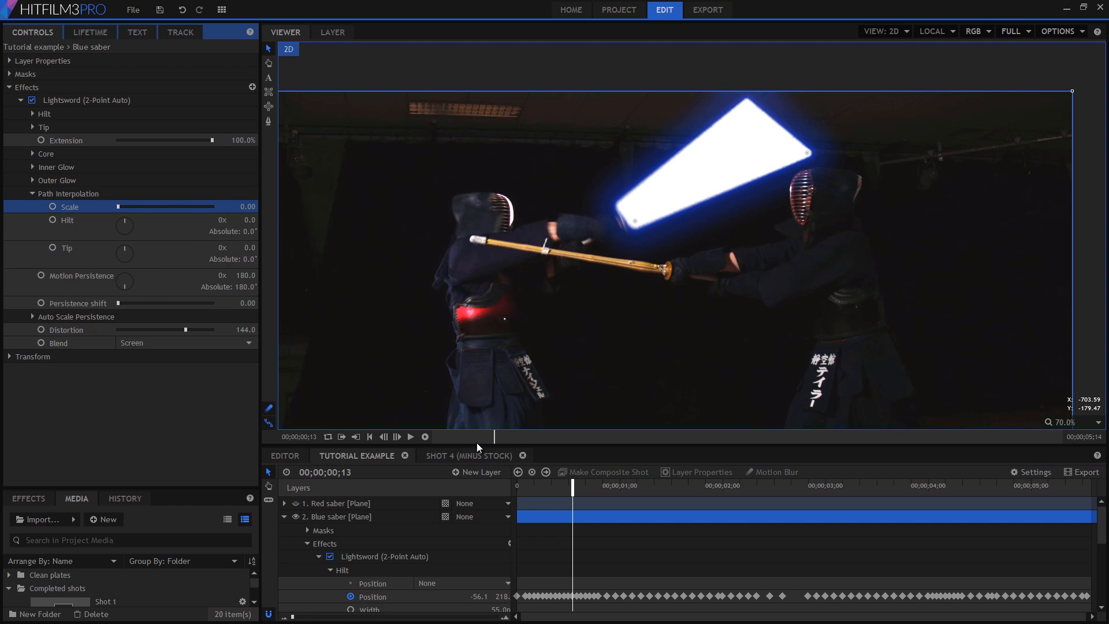
{"action": "left_click_drag", "start_coordinate": [531, 488], "coordinate": [543, 484]}
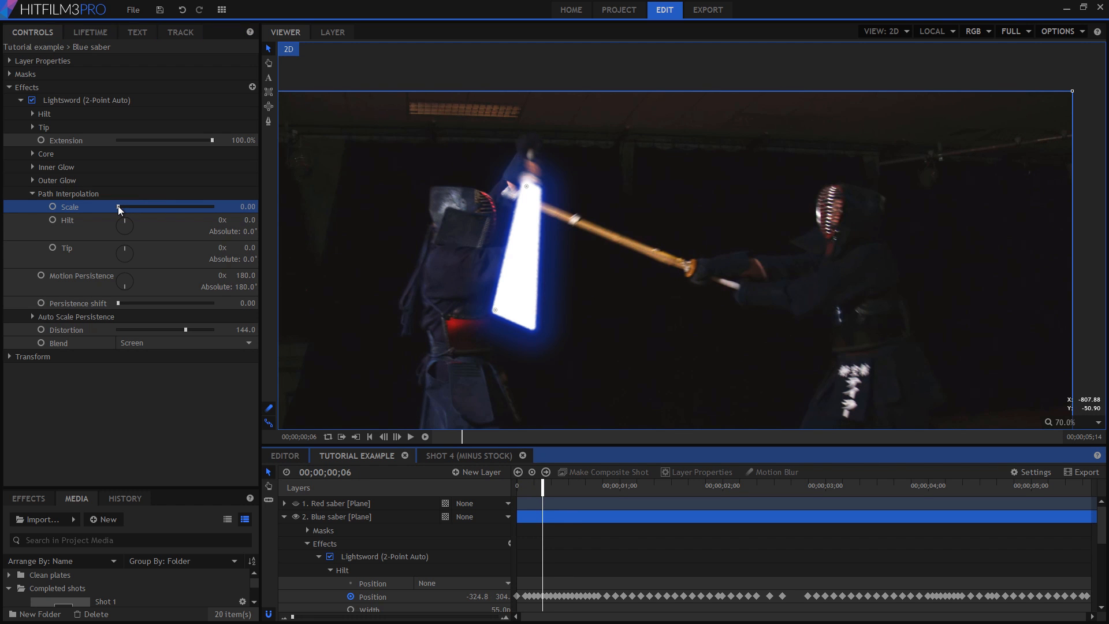
{"action": "left_click_drag", "start_coordinate": [118, 206], "coordinate": [167, 206]}
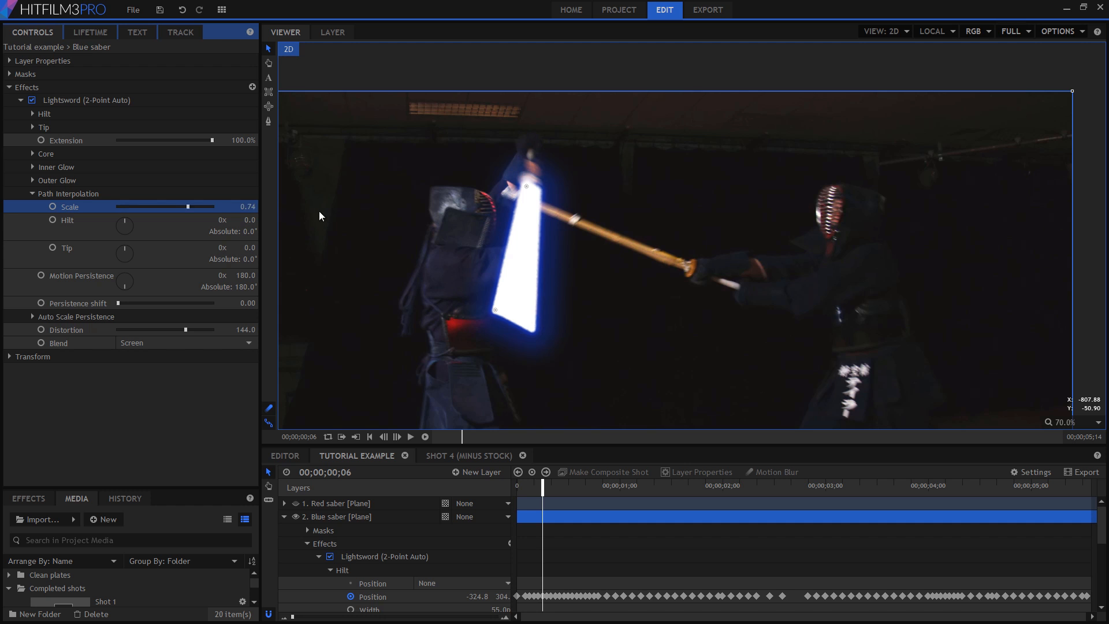
{"action": "left_click_drag", "start_coordinate": [542, 485], "coordinate": [553, 484]}
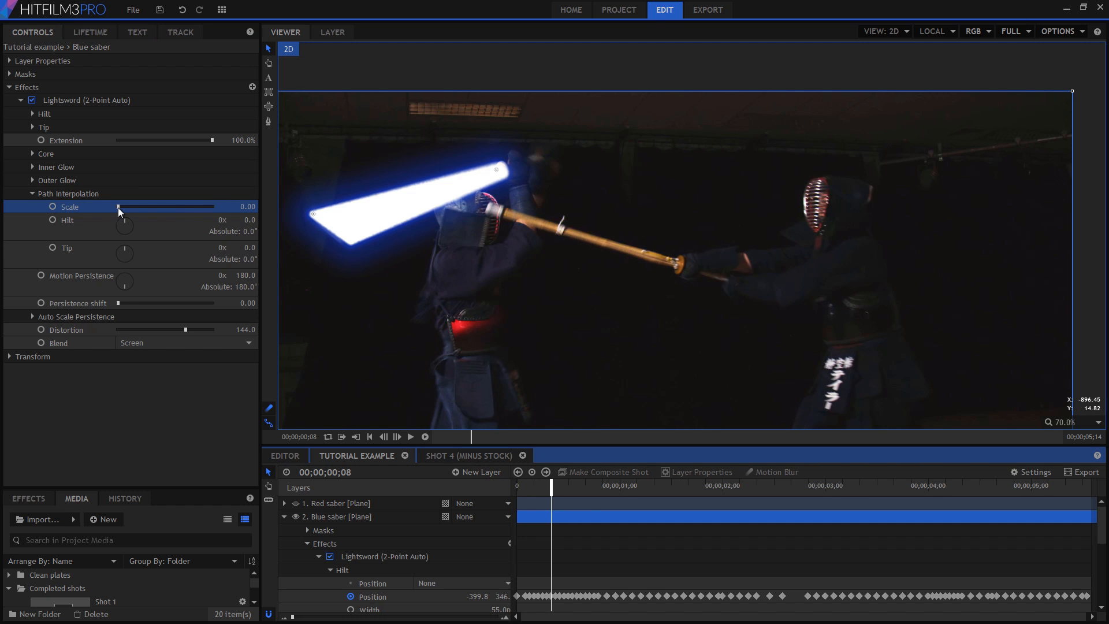
{"action": "left_click_drag", "start_coordinate": [118, 206], "coordinate": [283, 209]}
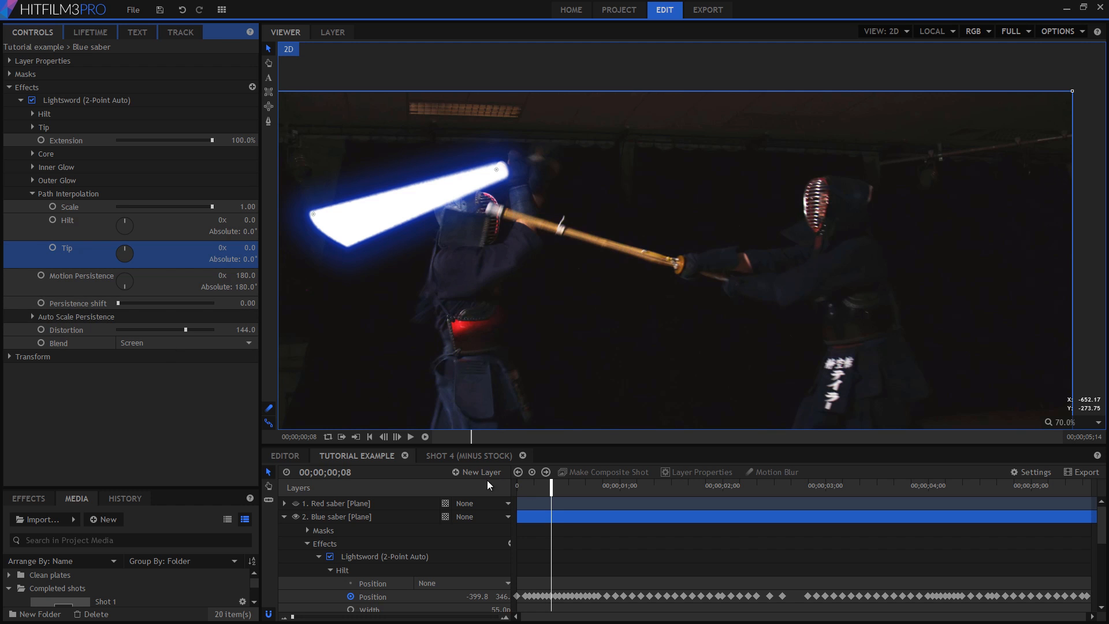
Try lowering Motion Persistence to 133.0° on the frame 13 swing, and reveal the Auto Scale Persistence settings.
{"action": "left_click_drag", "start_coordinate": [556, 484], "coordinate": [572, 486]}
{"action": "left_click", "coordinate": [77, 279]}
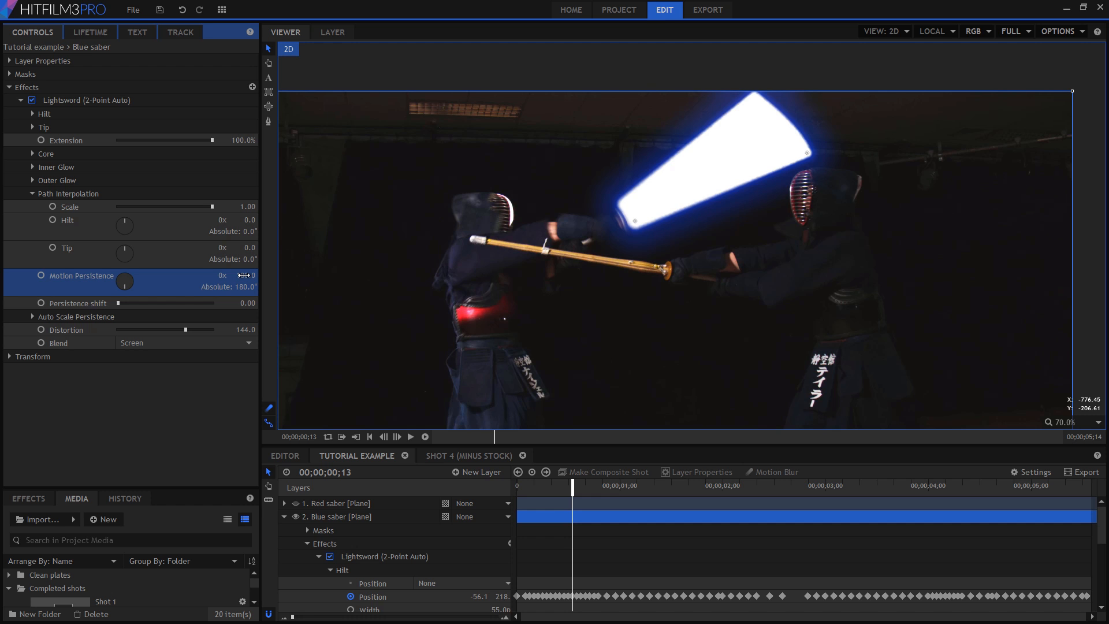
{"action": "mouse_move", "coordinate": [245, 275]}
{"action": "left_mouse_down"}
{"action": "mouse_move", "coordinate": [173, 275]}
{"action": "mouse_move", "coordinate": [326, 275]}
{"action": "mouse_move", "coordinate": [178, 275]}
{"action": "mouse_move", "coordinate": [242, 275]}
{"action": "left_mouse_up"}
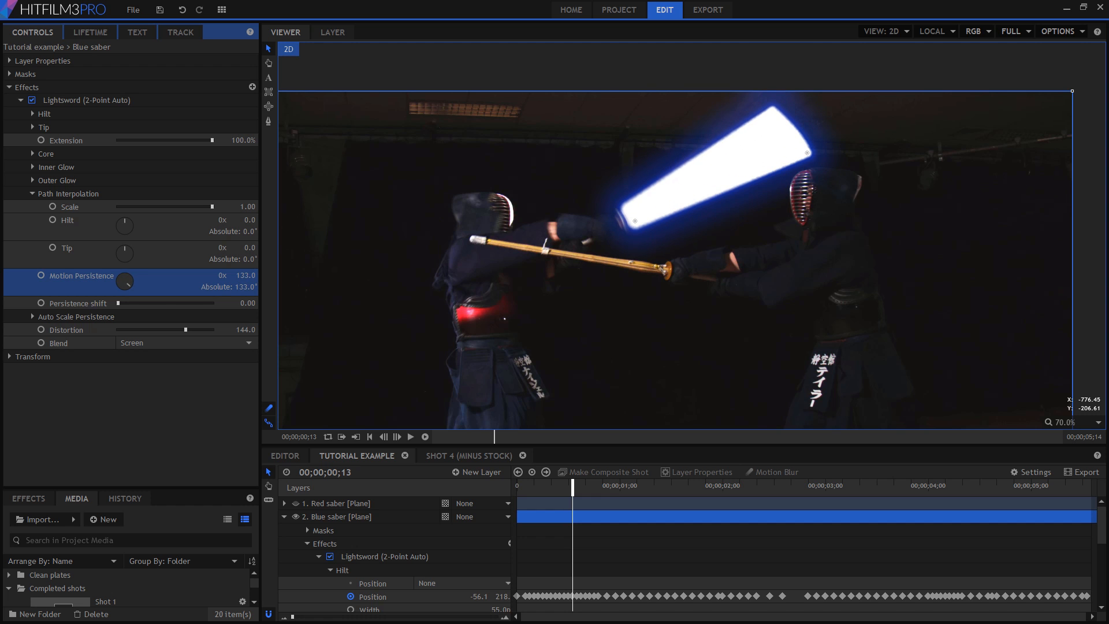
{"action": "left_click", "coordinate": [30, 317]}
{"action": "left_click", "coordinate": [74, 328]}
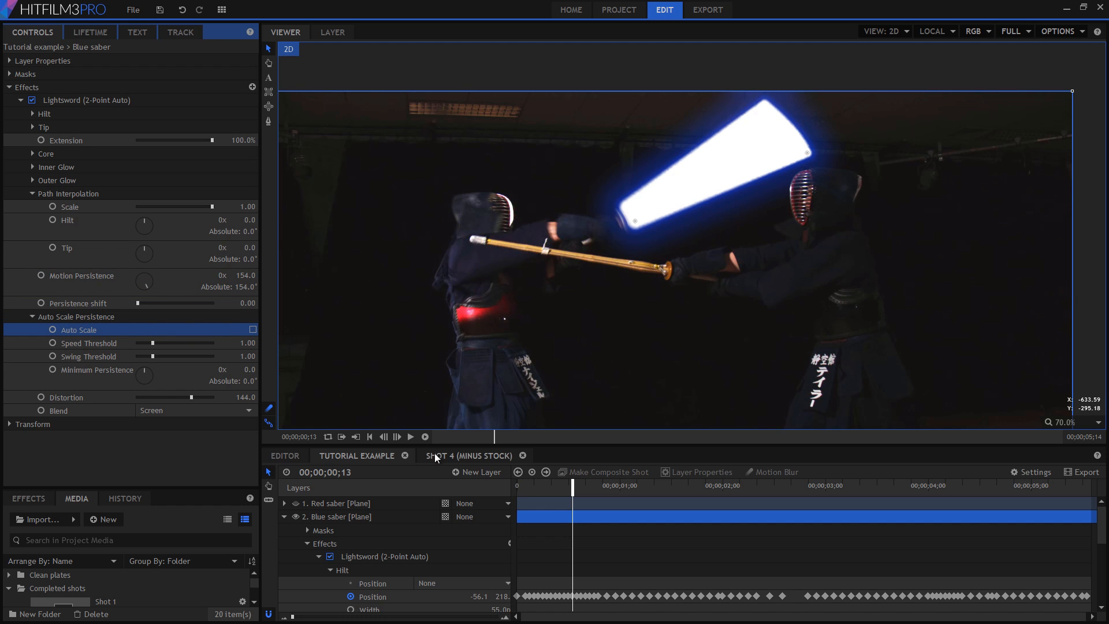
Try an extreme Motion Persistence of 6x 73.0° around frame 9 and scrub back to the first frame.
{"action": "mouse_move", "coordinate": [572, 492]}
{"action": "left_mouse_down"}
{"action": "mouse_move", "coordinate": [531, 492]}
{"action": "mouse_move", "coordinate": [552, 492]}
{"action": "left_mouse_up"}
{"action": "left_click_drag", "start_coordinate": [241, 277], "coordinate": [298, 277]}
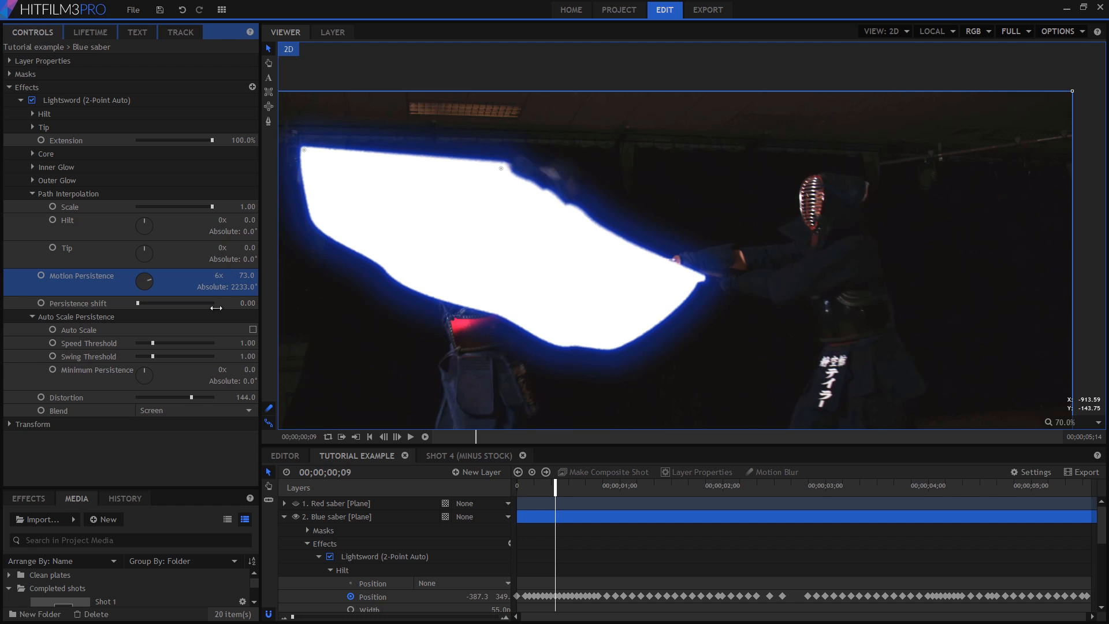
{"action": "left_click_drag", "start_coordinate": [538, 486], "coordinate": [502, 487]}
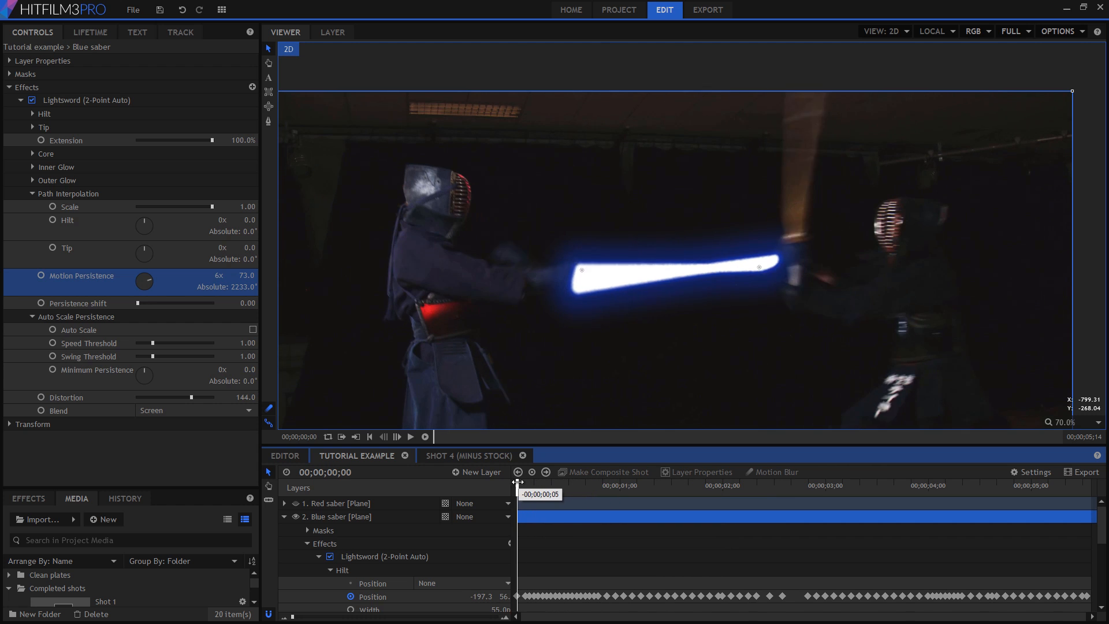
Turn on Auto Scale for the persistence, reset Motion Persistence to its default, and compare the blade on frames 13 and 2.
{"action": "left_click", "coordinate": [253, 329]}
{"action": "left_click_drag", "start_coordinate": [516, 487], "coordinate": [574, 527]}
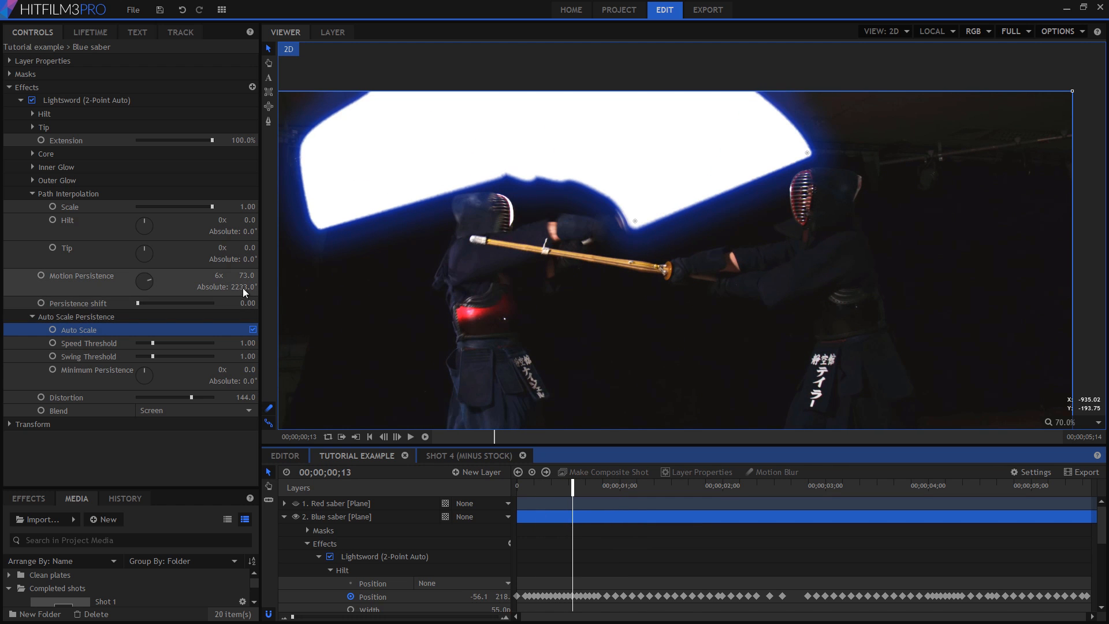
{"action": "right_click", "coordinate": [73, 283]}
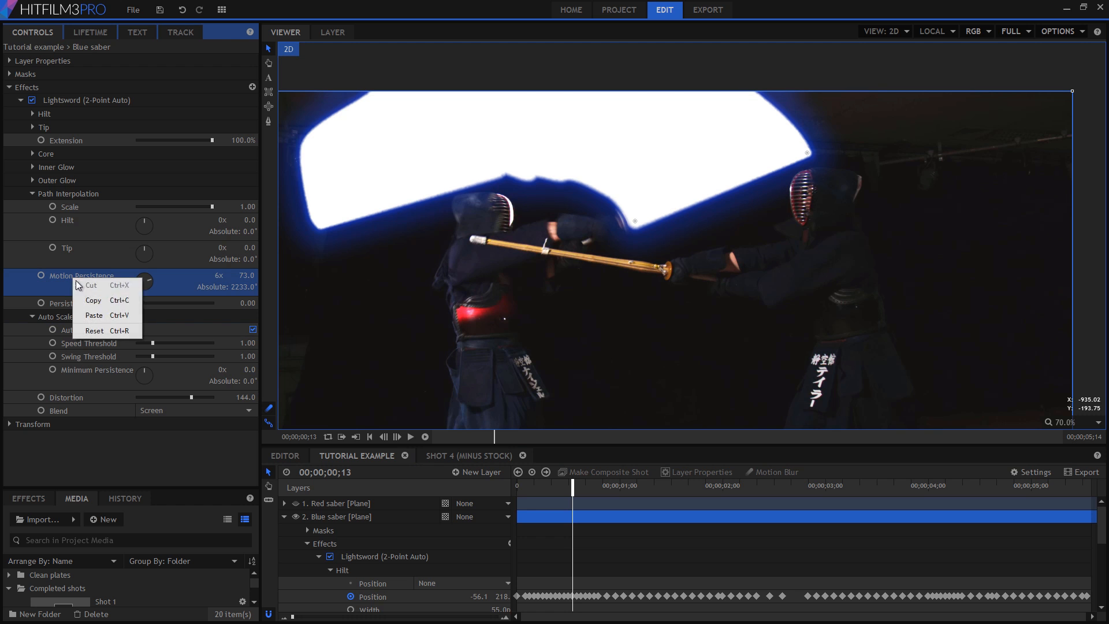
{"action": "left_click", "coordinate": [94, 331]}
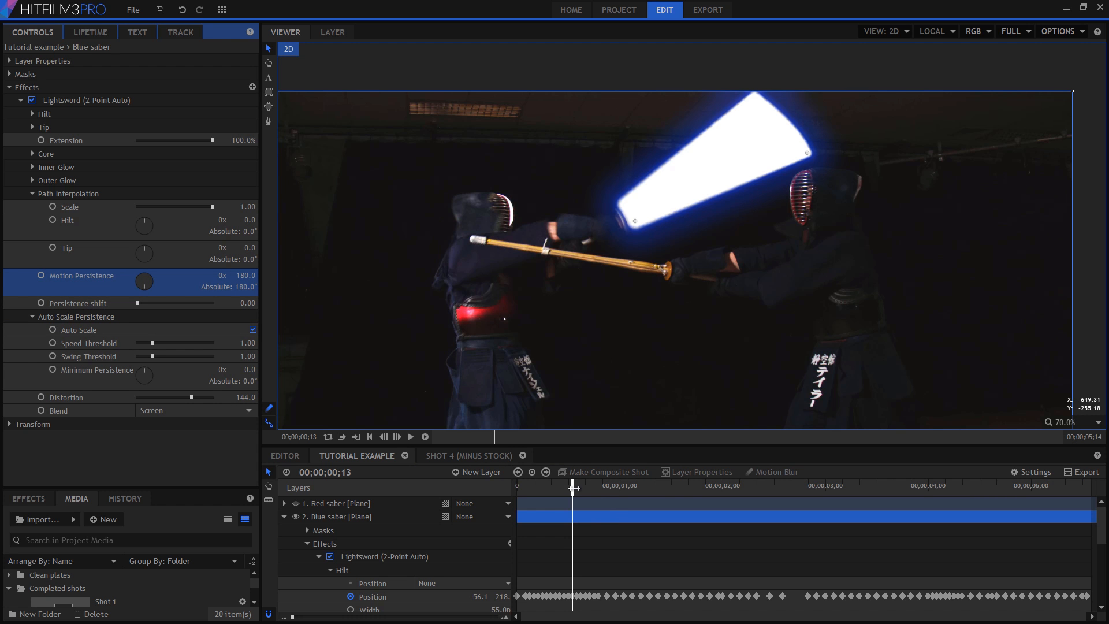
{"action": "left_click_drag", "start_coordinate": [574, 488], "coordinate": [528, 497]}
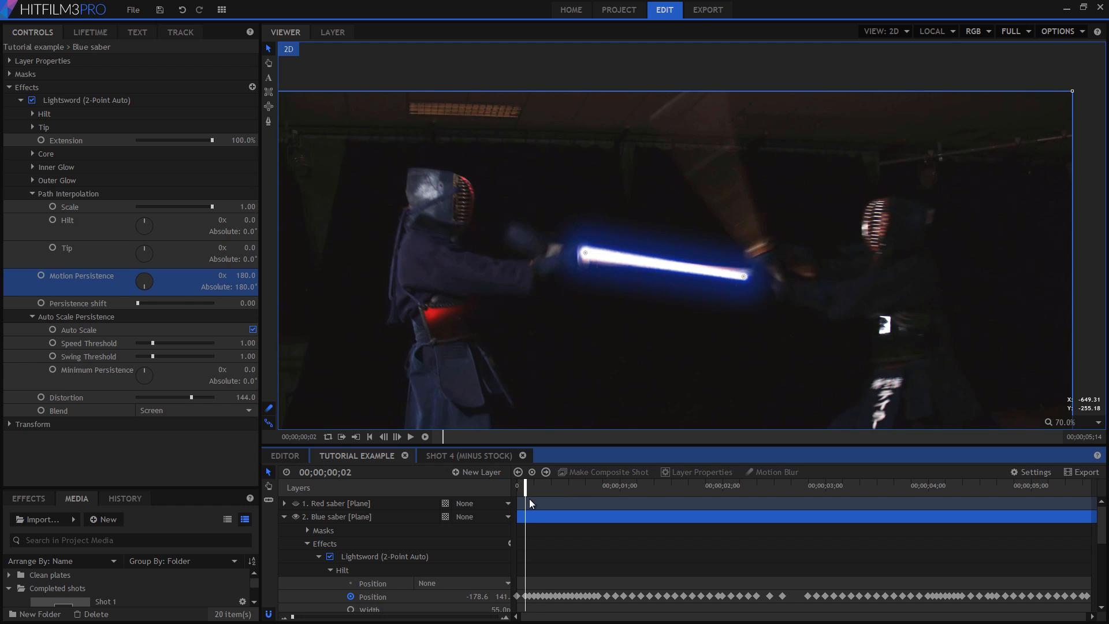
Set Minimum Persistence to 92.0° and nudge the blade's tip point slightly down and left on frame 3.
{"action": "left_click", "coordinate": [94, 369]}
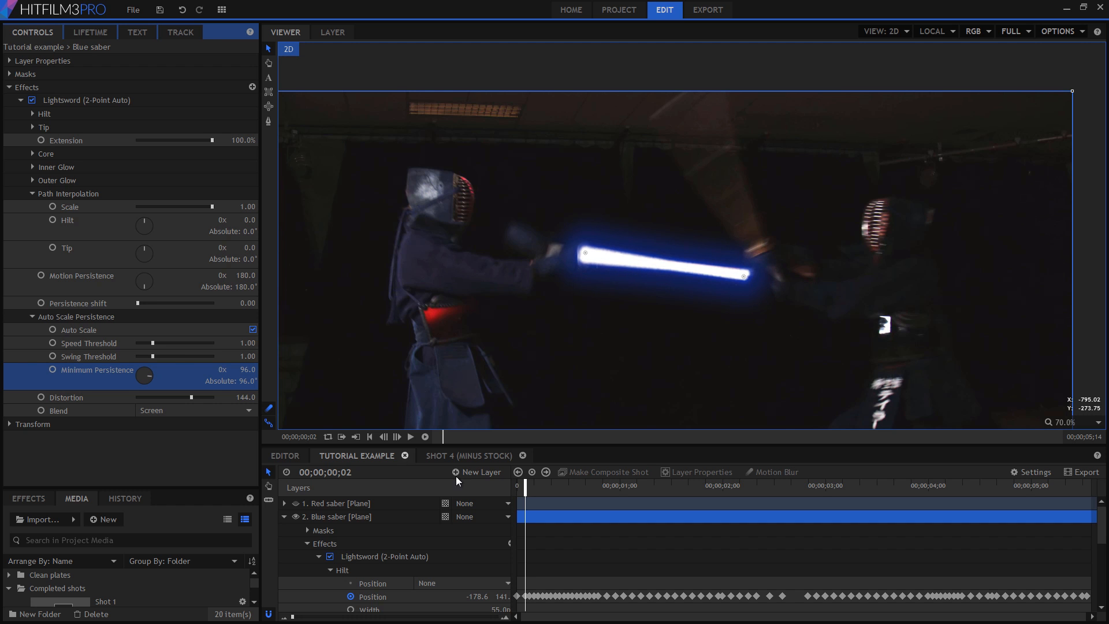
{"action": "left_click", "coordinate": [511, 491]}
{"action": "left_click_drag", "start_coordinate": [522, 490], "coordinate": [529, 490]}
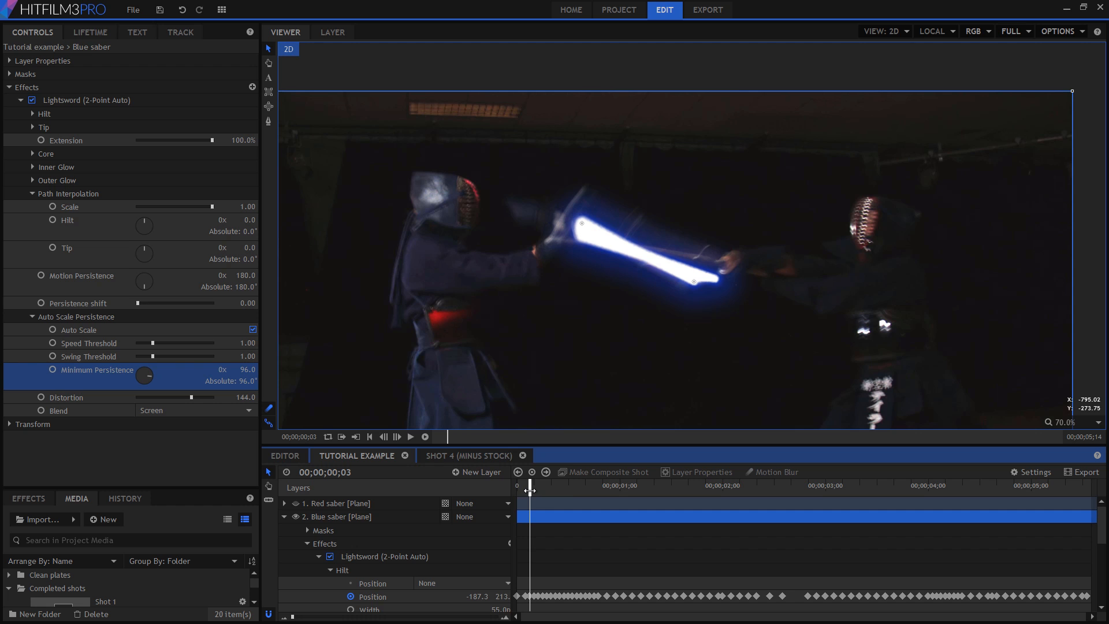
{"action": "left_click_drag", "start_coordinate": [245, 370], "coordinate": [268, 370]}
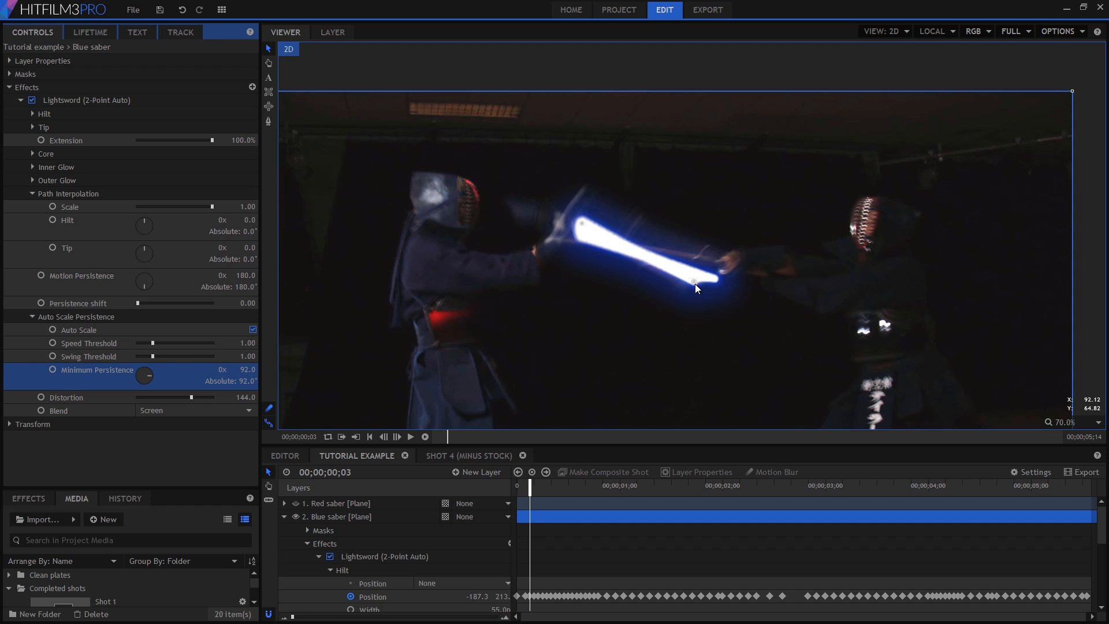
{"action": "left_click_drag", "start_coordinate": [694, 282], "coordinate": [686, 285]}
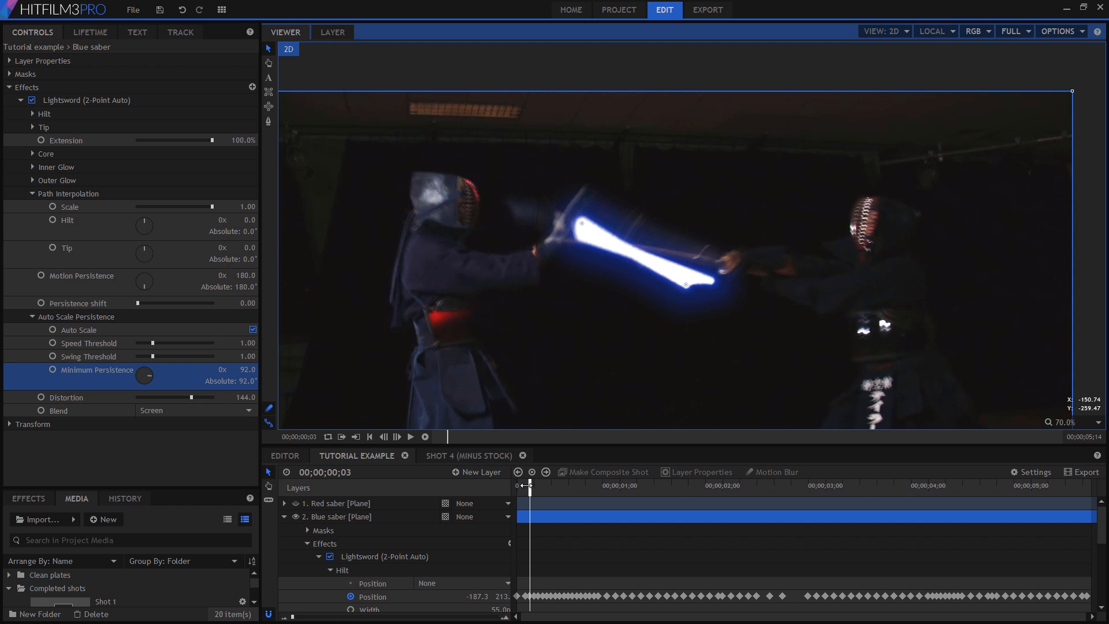
Set Motion Persistence to 151.0° on the frame 13 swing and scrub through the shot to check the blade.
{"action": "left_click_drag", "start_coordinate": [526, 485], "coordinate": [572, 478]}
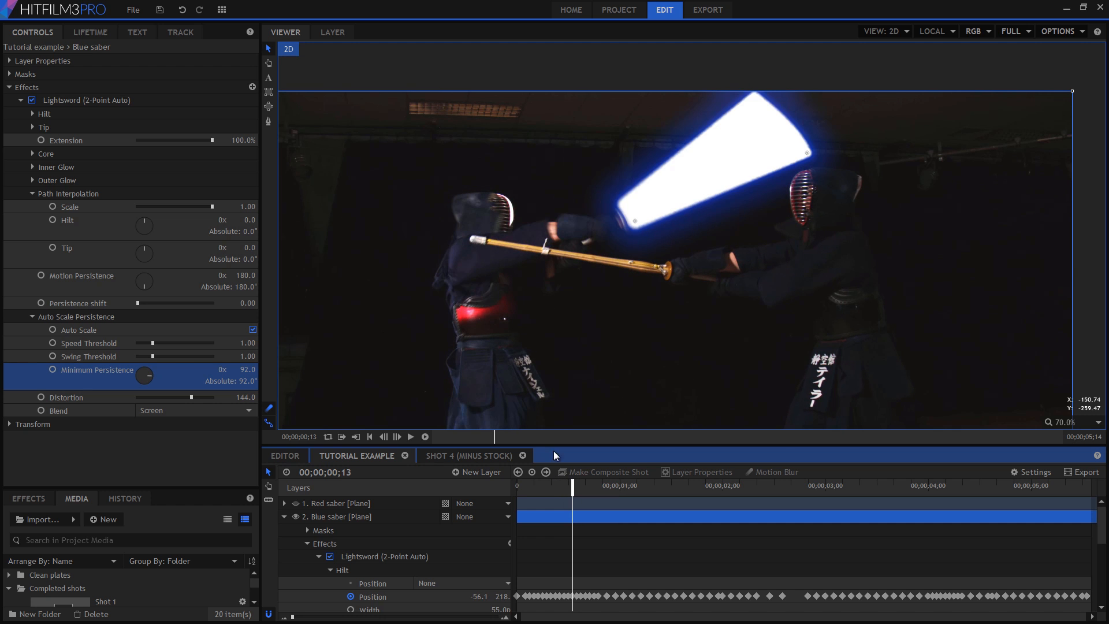
{"action": "mouse_move", "coordinate": [245, 274]}
{"action": "left_mouse_down"}
{"action": "mouse_move", "coordinate": [208, 273]}
{"action": "mouse_move", "coordinate": [234, 274]}
{"action": "left_mouse_up"}
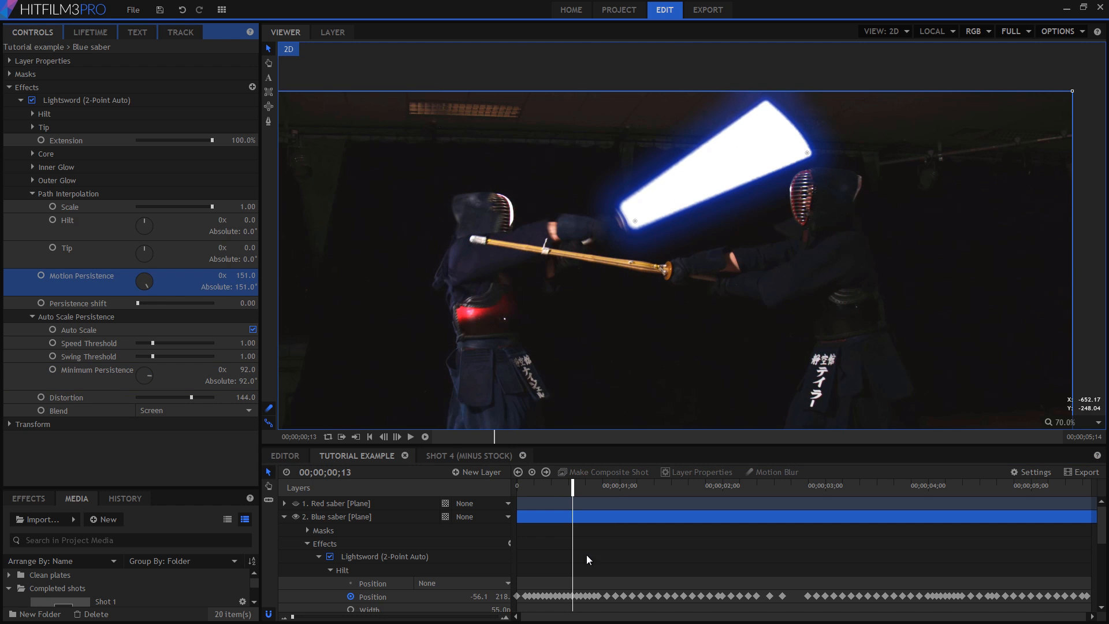
{"action": "left_click_drag", "start_coordinate": [549, 491], "coordinate": [707, 494]}
{"action": "left_click_drag", "start_coordinate": [608, 522], "coordinate": [575, 522]}
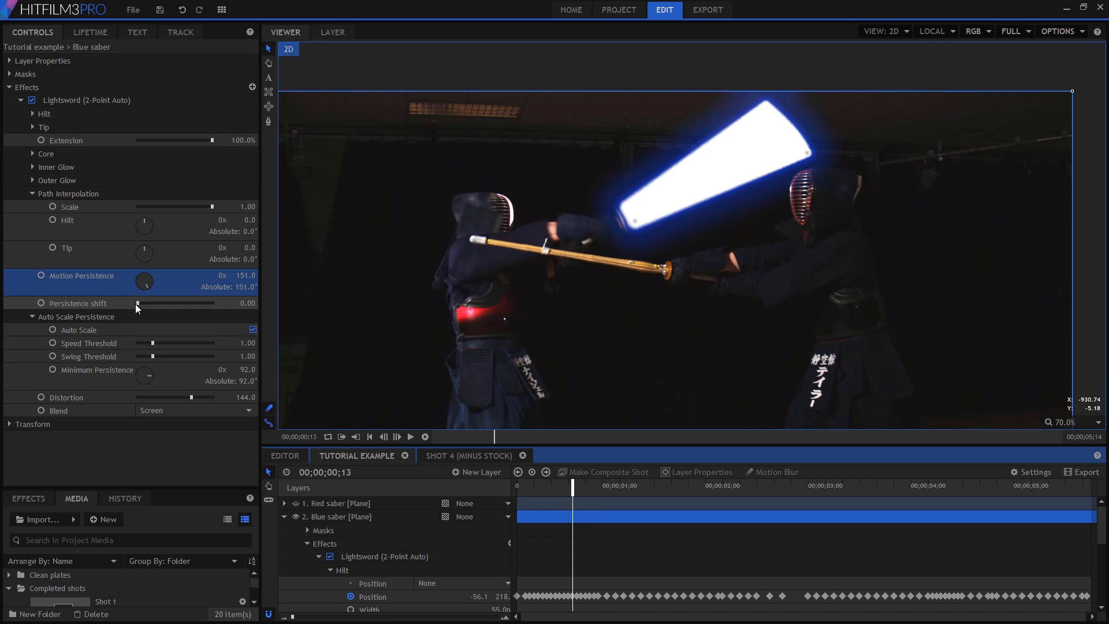
{"action": "left_click", "coordinate": [100, 303]}
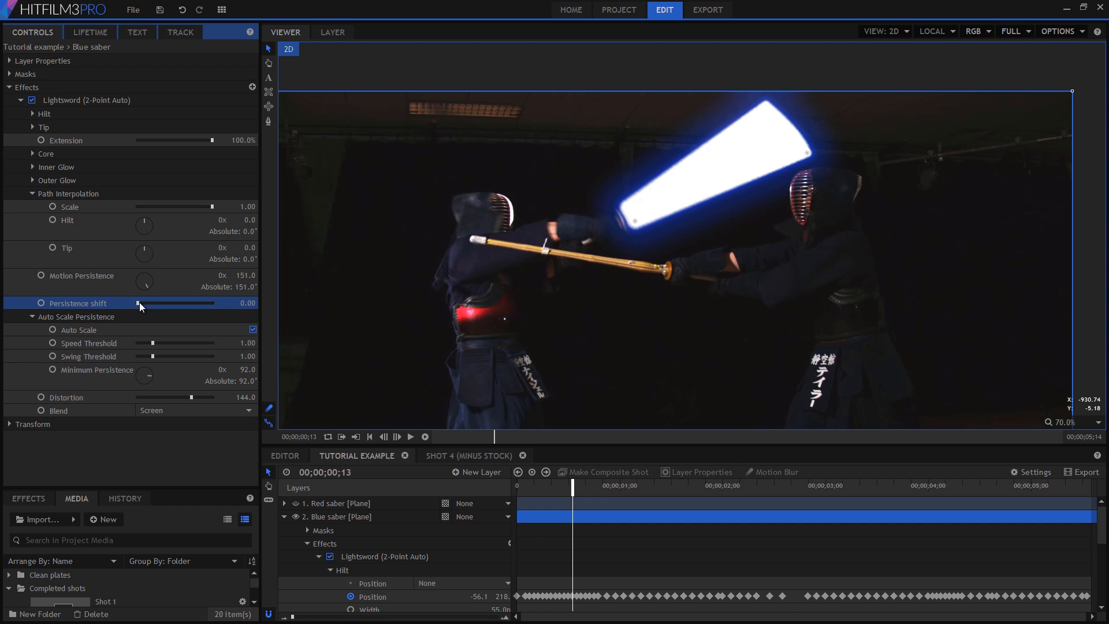
{"action": "left_click_drag", "start_coordinate": [138, 304], "coordinate": [63, 331]}
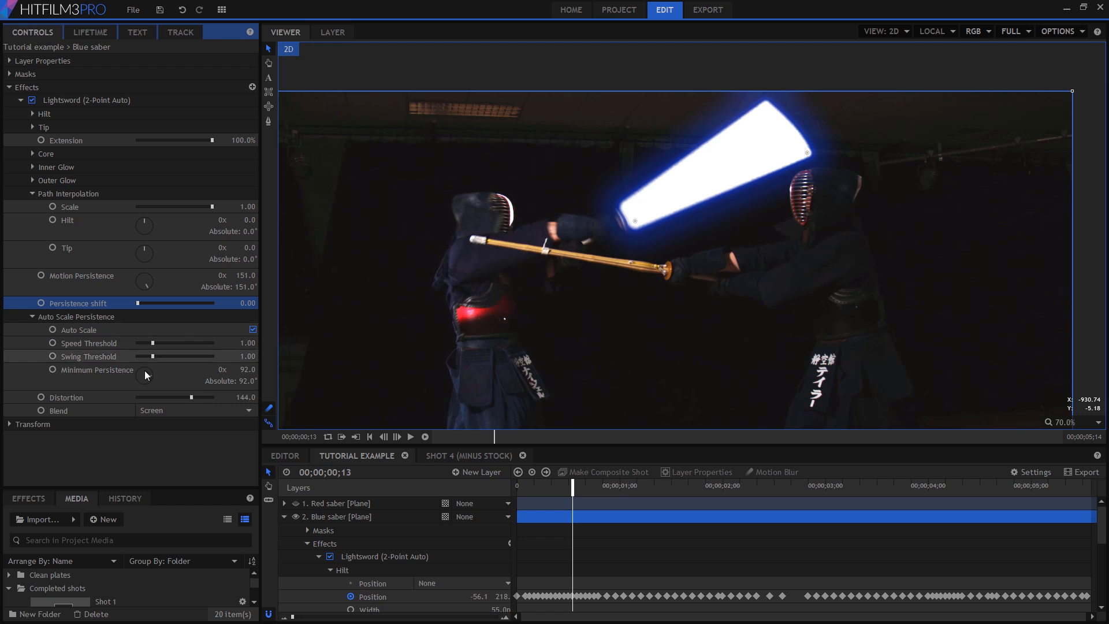
Return to the first frame, make the Red saber layer visible and play the shot with both sabers.
{"action": "left_click_drag", "start_coordinate": [528, 487], "coordinate": [409, 494]}
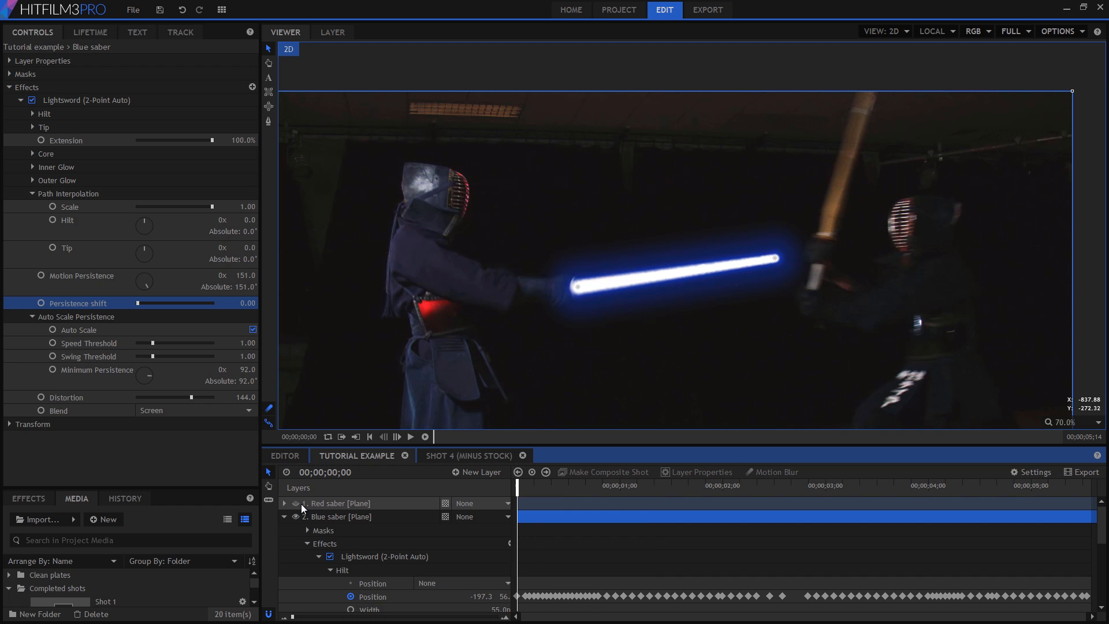
{"action": "left_click", "coordinate": [295, 503]}
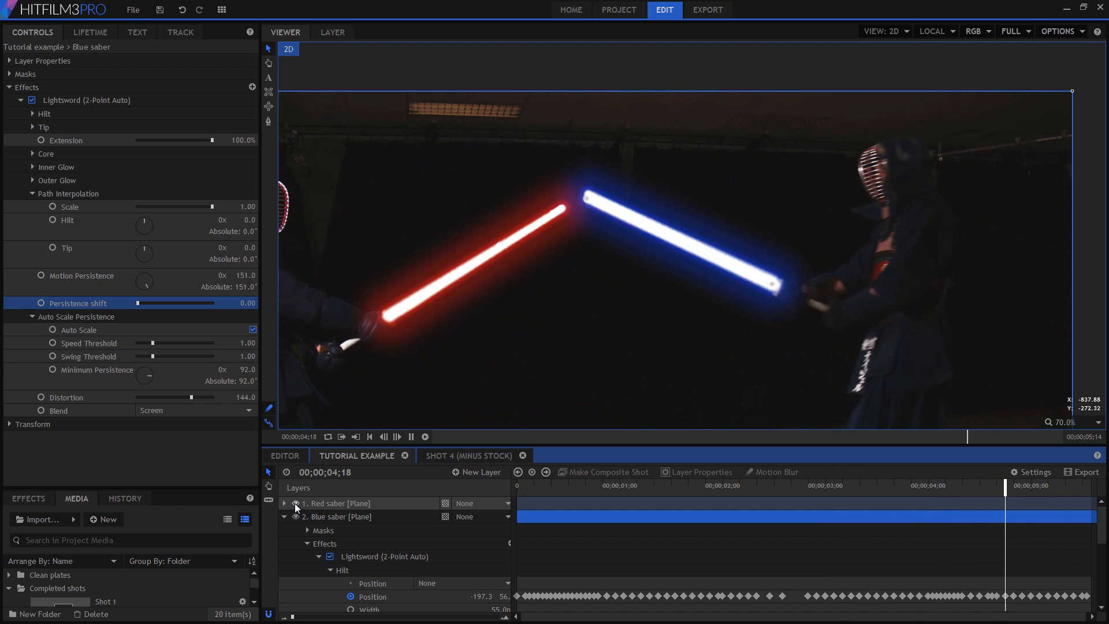
{"action": "key", "text": "space"}
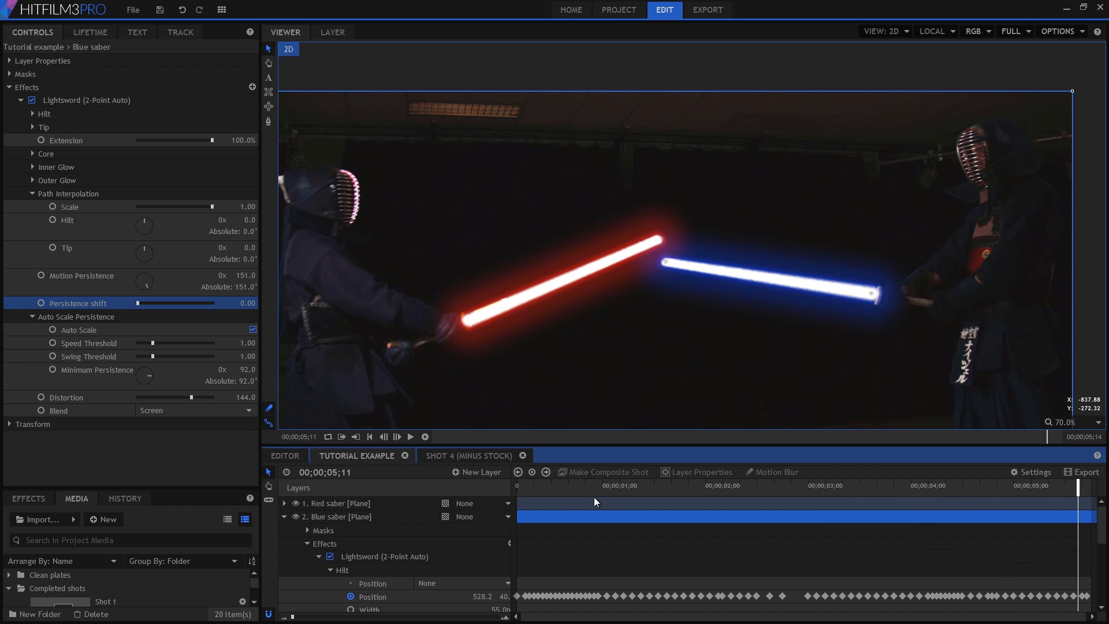
Open the Shot 4 (minus stock) composite at 00;00;02;09 and examine the mask on the Red saber layer.
{"action": "left_click_drag", "start_coordinate": [580, 489], "coordinate": [499, 490]}
{"action": "left_click_drag", "start_coordinate": [718, 488], "coordinate": [761, 487]}
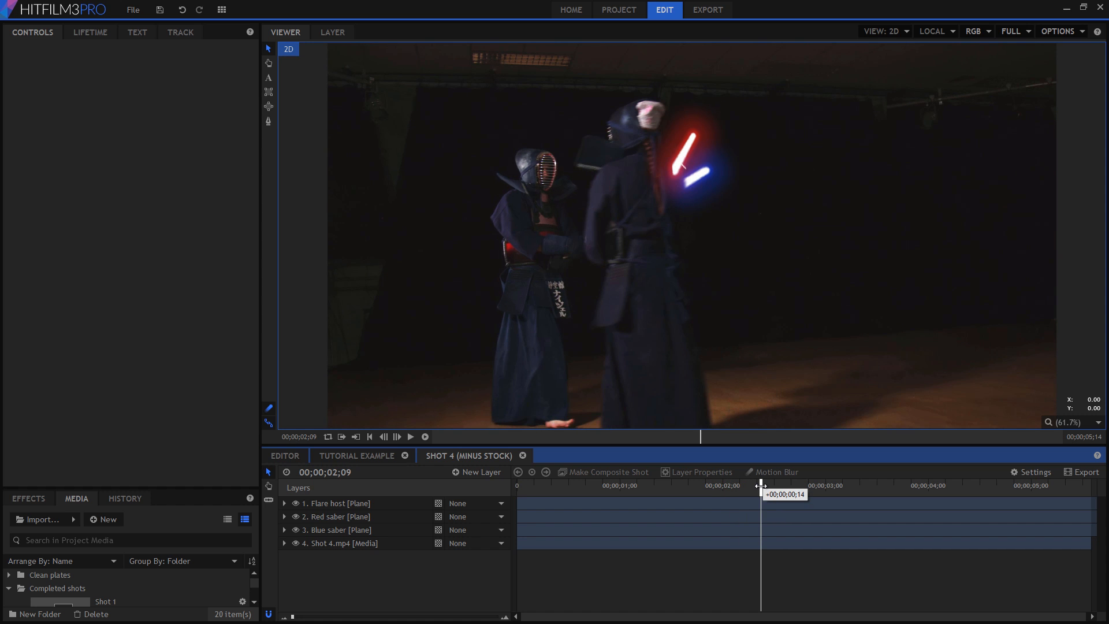
{"action": "left_click", "coordinate": [334, 521]}
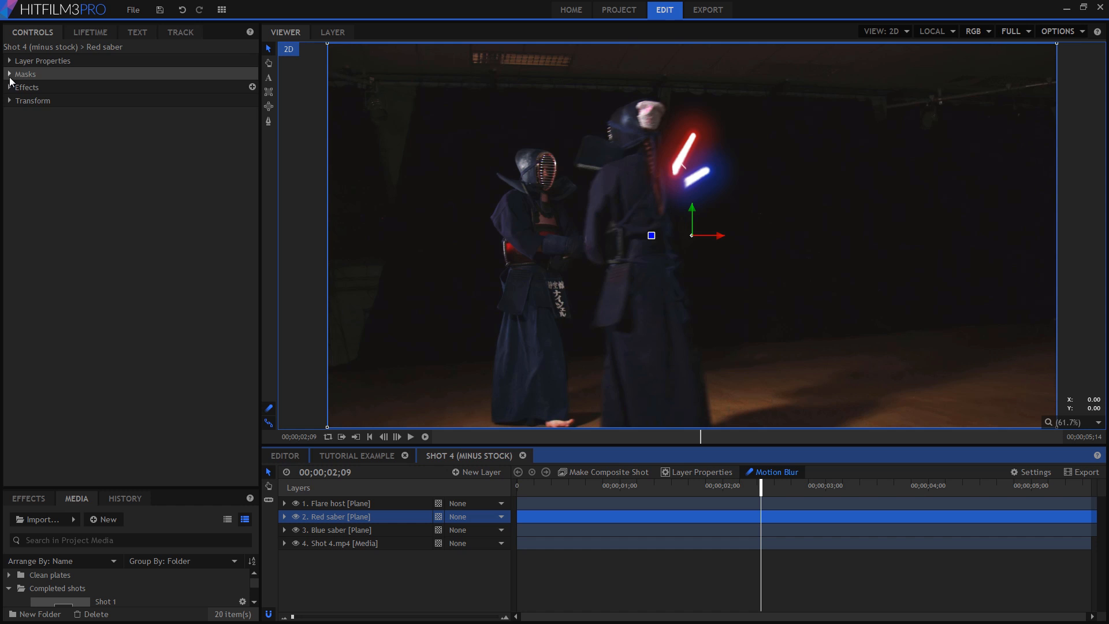
{"action": "left_click", "coordinate": [9, 77]}
{"action": "left_click", "coordinate": [31, 87]}
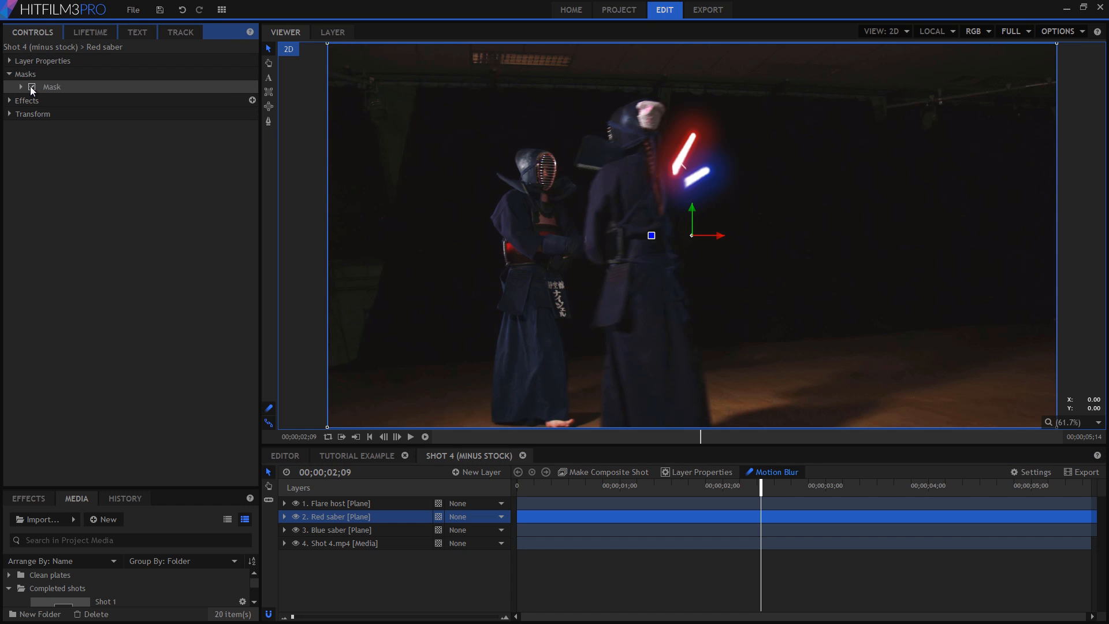
Toggle the Blue saber layer's mask off and on to compare the blade with and without masking, leaving the mask enabled.
{"action": "left_click", "coordinate": [349, 529]}
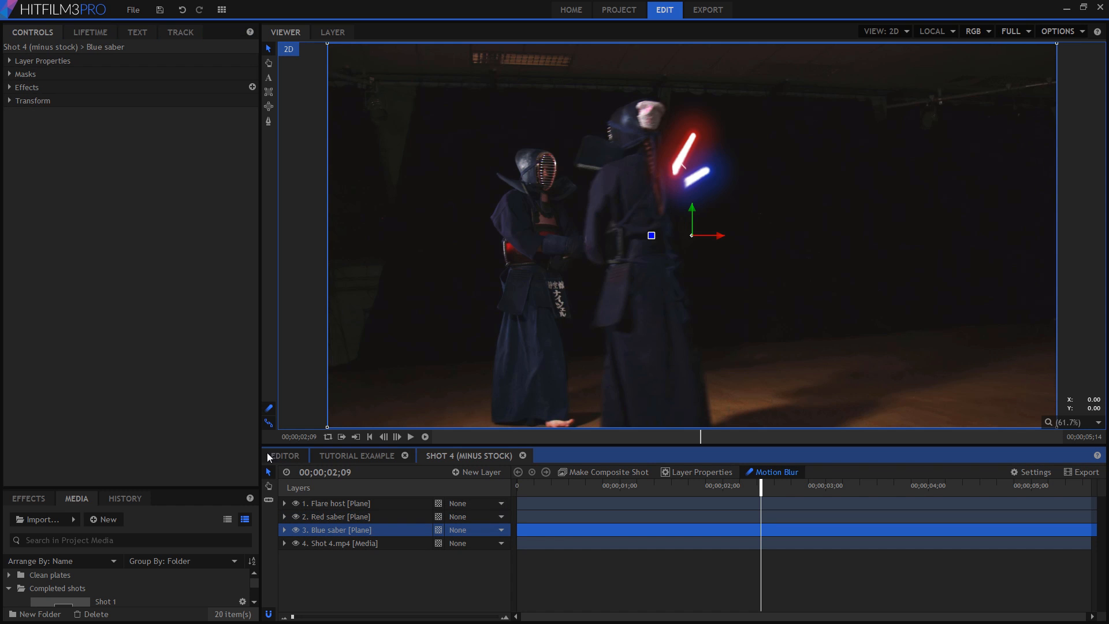
{"action": "left_click", "coordinate": [9, 74]}
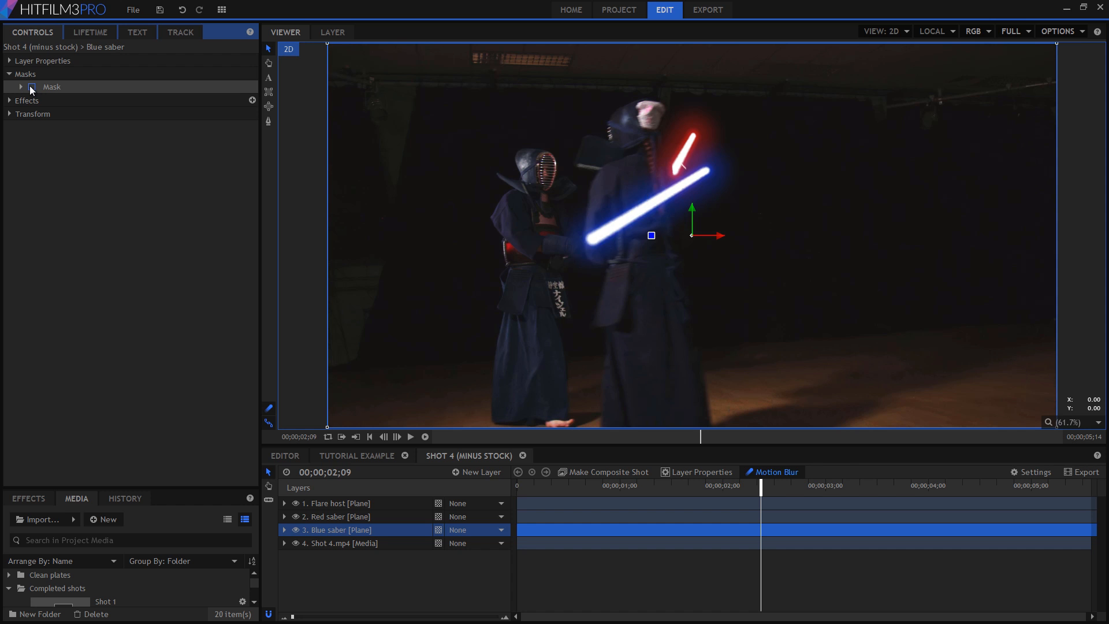
{"action": "left_click", "coordinate": [31, 87]}
{"action": "scroll", "coordinate": [674, 200], "scroll_direction": "up", "scroll_amount": 5}
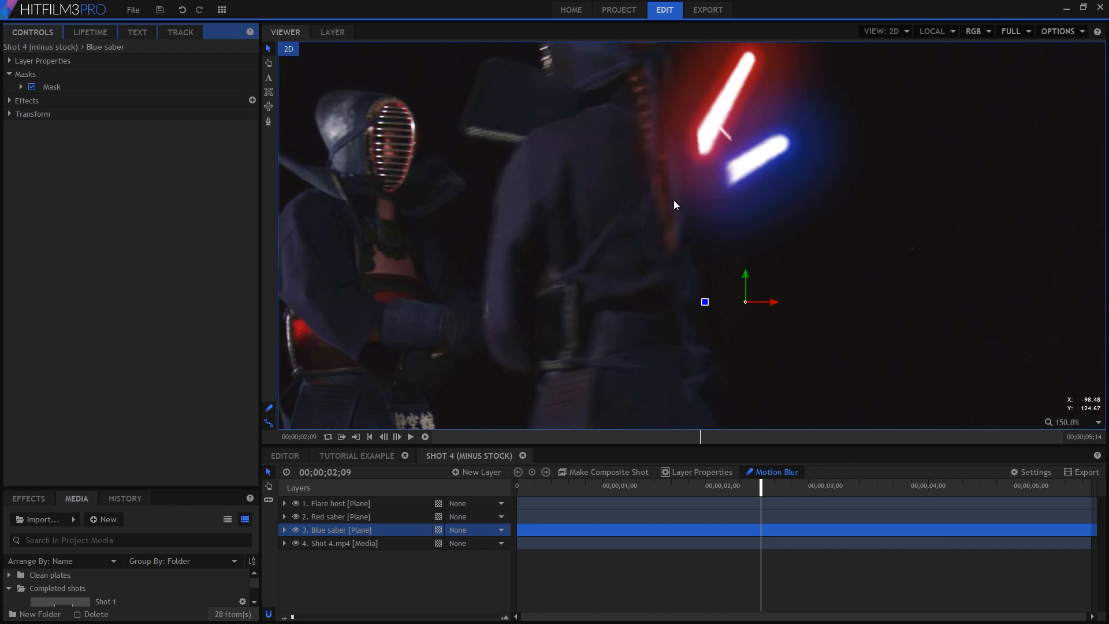
{"action": "left_click", "coordinate": [30, 89]}
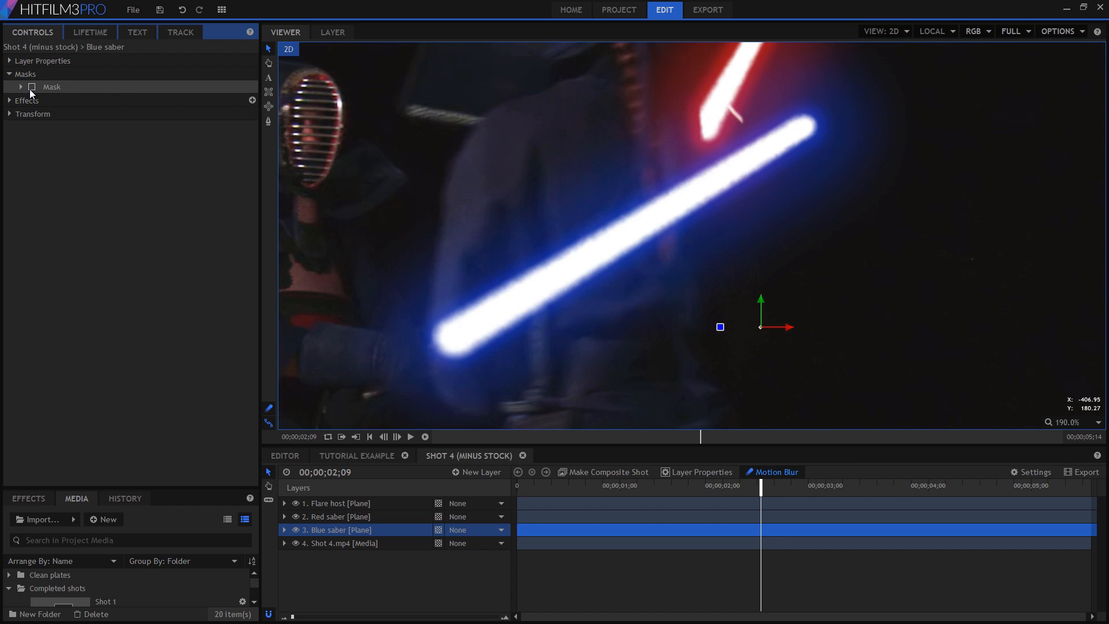
{"action": "left_click", "coordinate": [30, 89]}
{"action": "left_click", "coordinate": [30, 89]}
{"action": "left_click", "coordinate": [30, 89]}
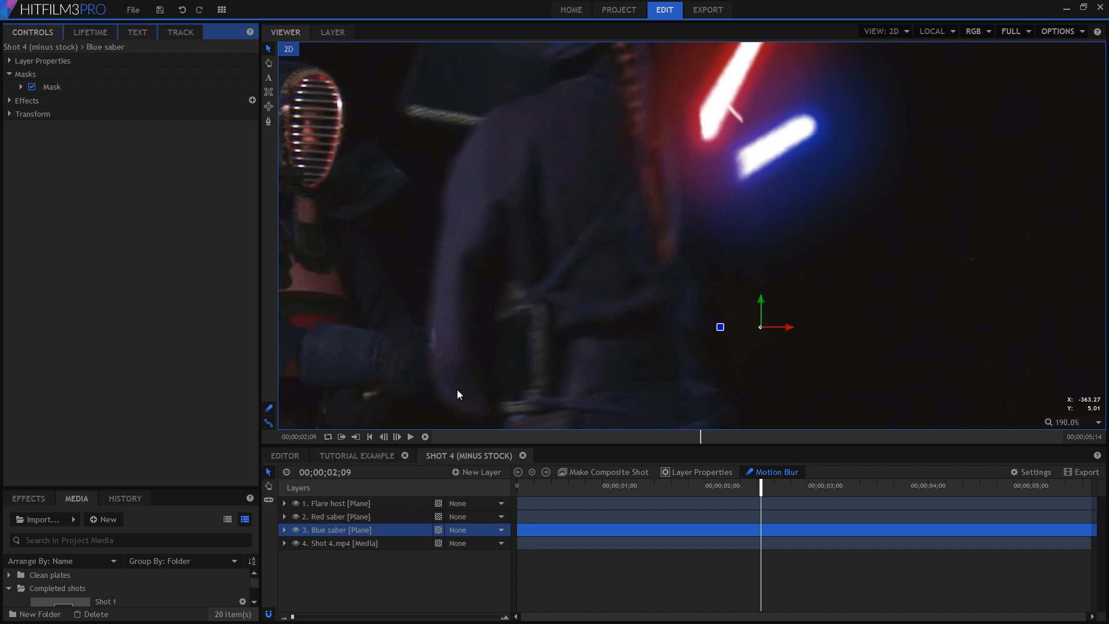
Select the Blue saber's mask and step back frame by frame to 00;00;01;21 to examine its shape around the foreground fighter.
{"action": "left_click", "coordinate": [52, 86]}
{"action": "key", "text": "Left"}
{"action": "key", "text": "Left"}
{"action": "key", "text": "Left"}
{"action": "key", "text": "Left"}
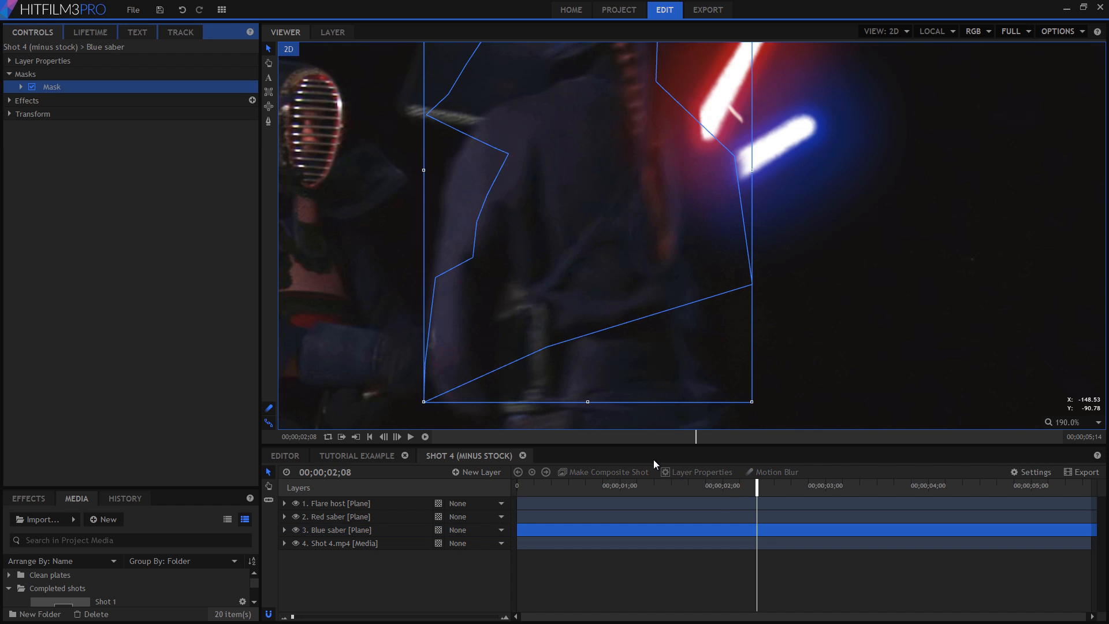
{"action": "key", "text": "Left"}
{"action": "key", "text": "Left"}
{"action": "key", "text": "Left"}
{"action": "key", "text": "Left"}
{"action": "key", "text": "Left"}
{"action": "key", "text": "Left"}
{"action": "key", "text": "Left"}
{"action": "key", "text": "Left"}
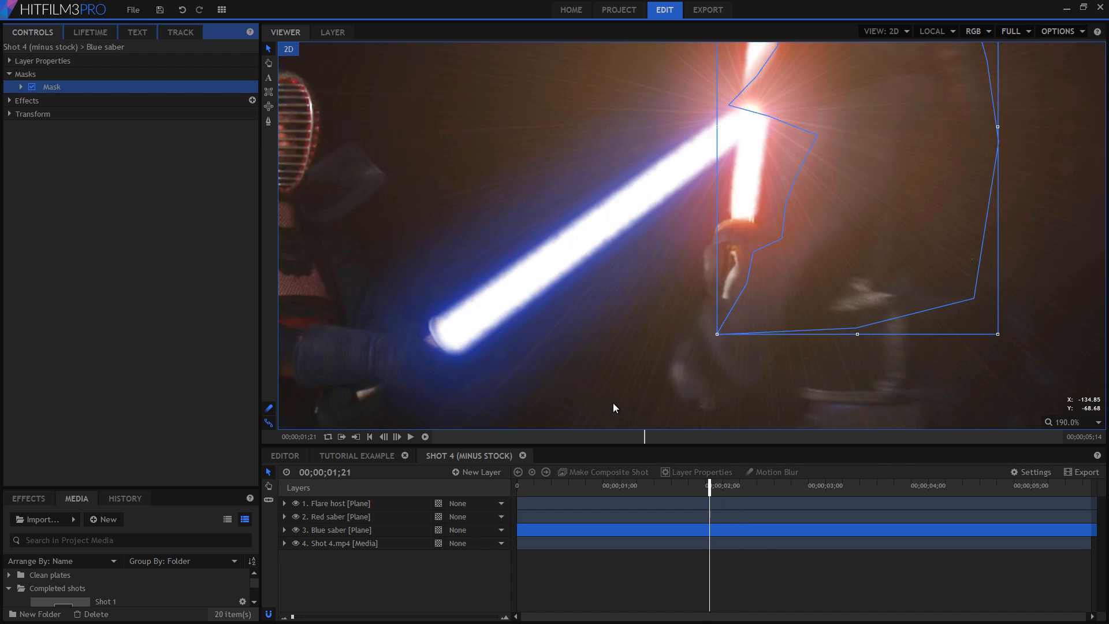
Step forward frame by frame to 00;00;02;22 to examine how the Blue saber's mask follows the foreground fighter.
{"action": "key", "text": "Right"}
{"action": "key", "text": "Right"}
{"action": "key", "text": "Right"}
{"action": "key", "text": "Right"}
{"action": "key", "text": "Right"}
{"action": "key", "text": "Right"}
{"action": "key", "text": "Right"}
{"action": "key", "text": "Right"}
{"action": "key", "text": "Right"}
{"action": "key", "text": "Right"}
{"action": "key", "text": "Right"}
{"action": "key", "text": "Right"}
{"action": "key", "text": "Right"}
{"action": "key", "text": "Right"}
{"action": "key", "text": "Right"}
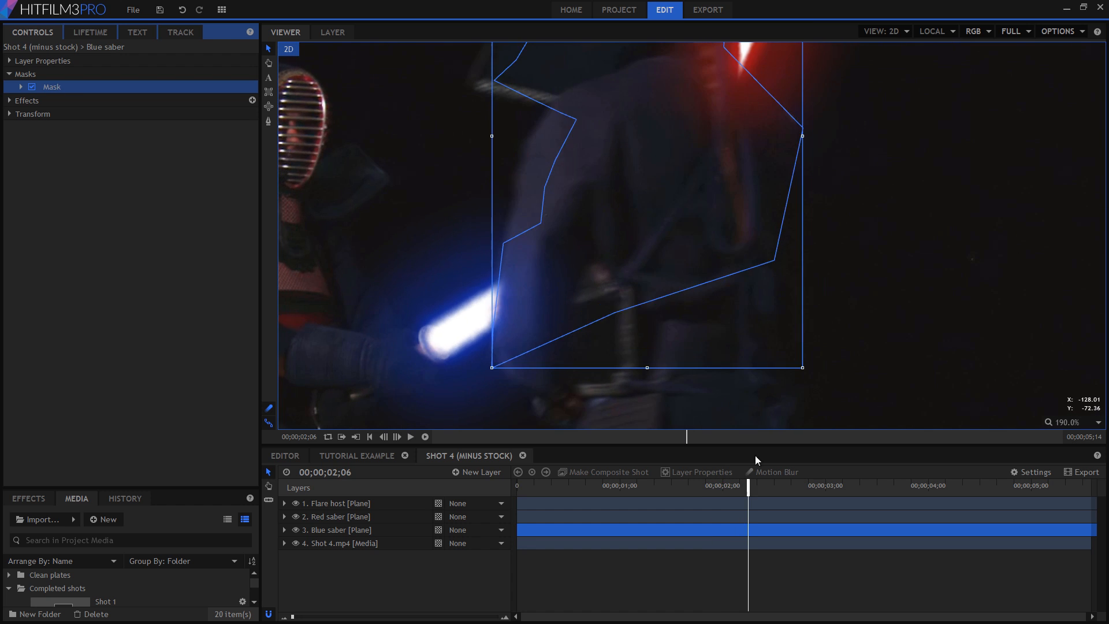
{"action": "scroll", "coordinate": [768, 269], "scroll_direction": "down", "scroll_amount": 3}
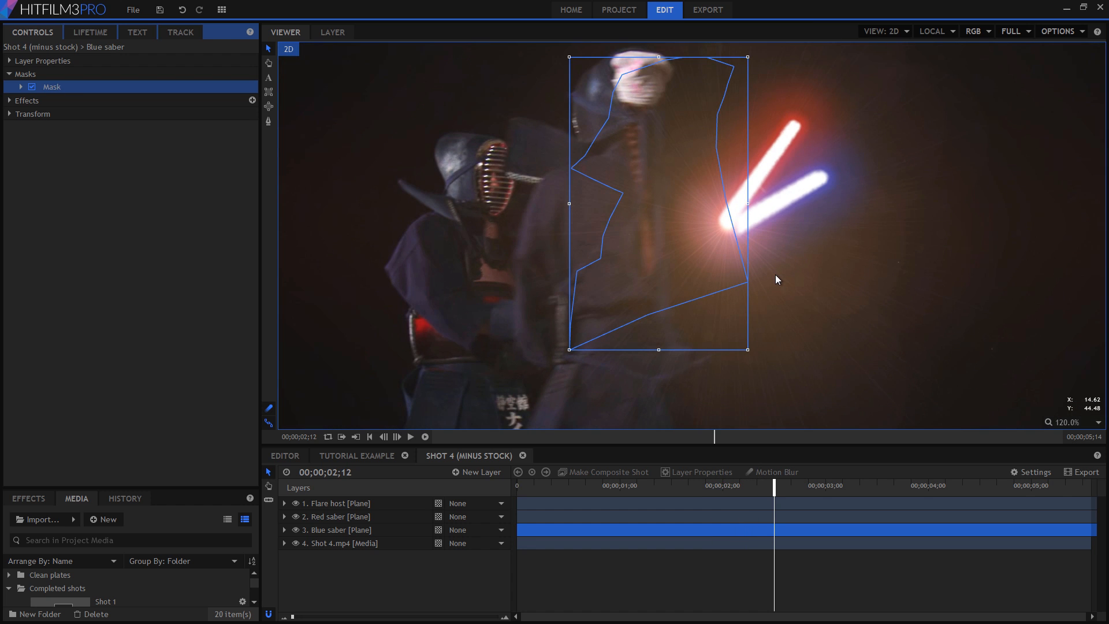
{"action": "scroll", "coordinate": [775, 274], "scroll_direction": "down", "scroll_amount": 2}
{"action": "key", "text": "Right"}
{"action": "key", "text": "Right"}
{"action": "key", "text": "Right"}
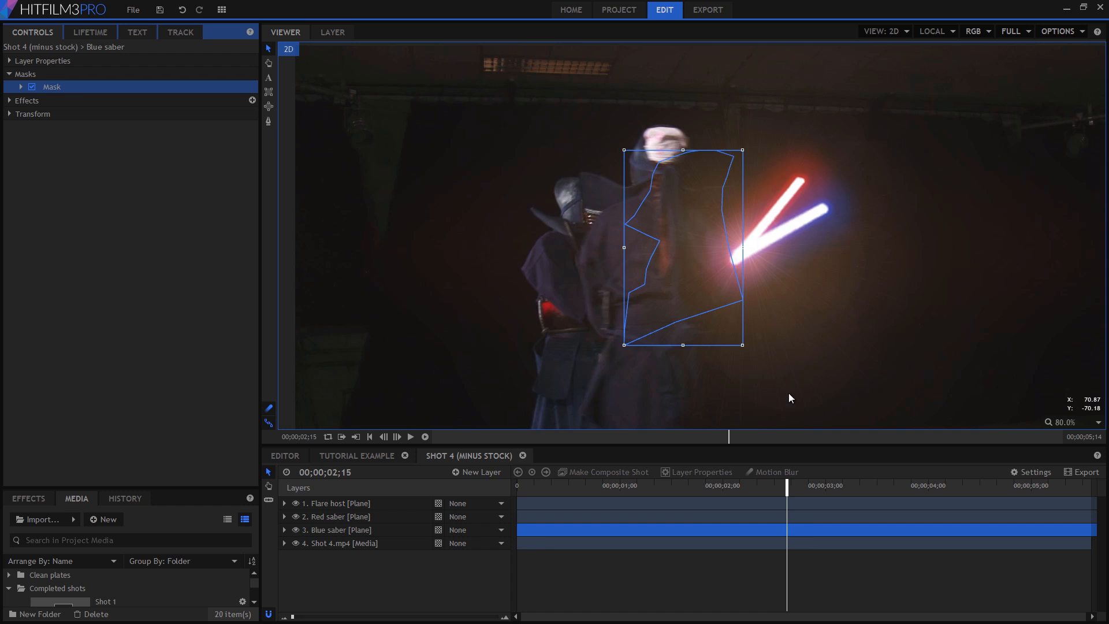
{"action": "key", "text": "Right"}
{"action": "key", "text": "Right"}
{"action": "key", "text": "Right"}
{"action": "key", "text": "Right"}
{"action": "key", "text": "Right"}
{"action": "key", "text": "Right"}
{"action": "key", "text": "Right"}
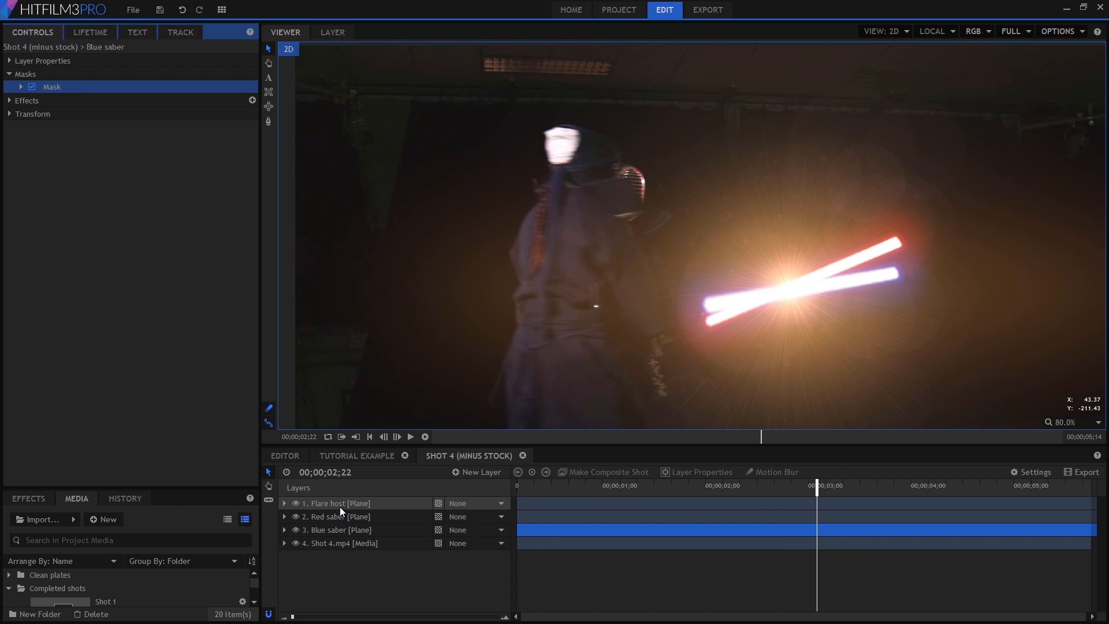
Show the Light Flares Intensity keyframes of the Flare host layer and scrub to 00;00;02;21 to examine how the flare varies.
{"action": "left_click", "coordinate": [340, 503]}
{"action": "left_click", "coordinate": [9, 87]}
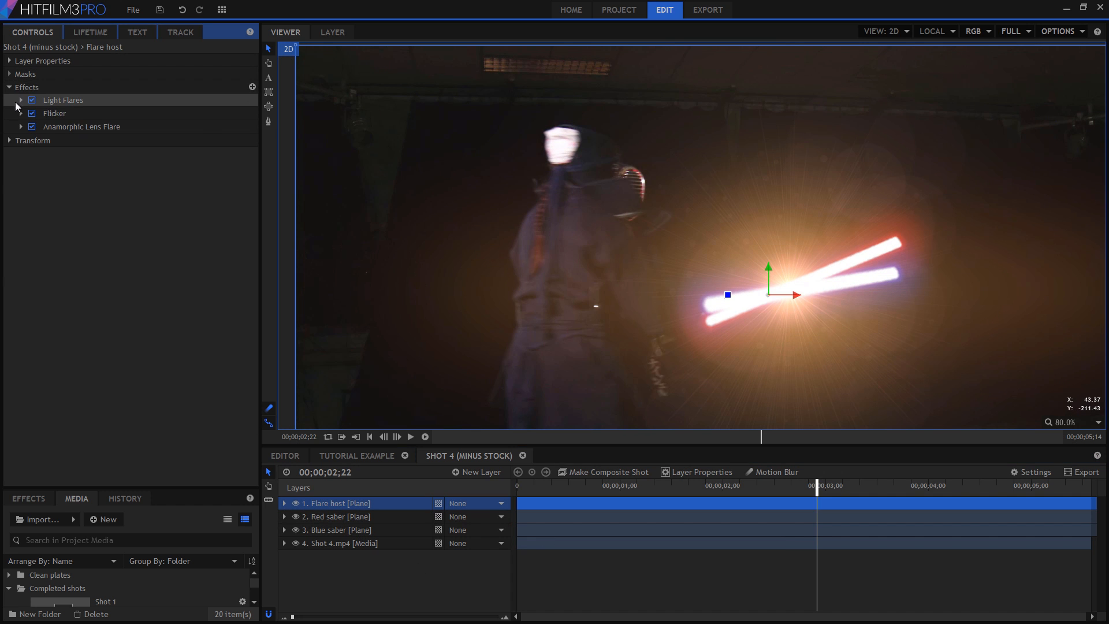
{"action": "left_click", "coordinate": [20, 100]}
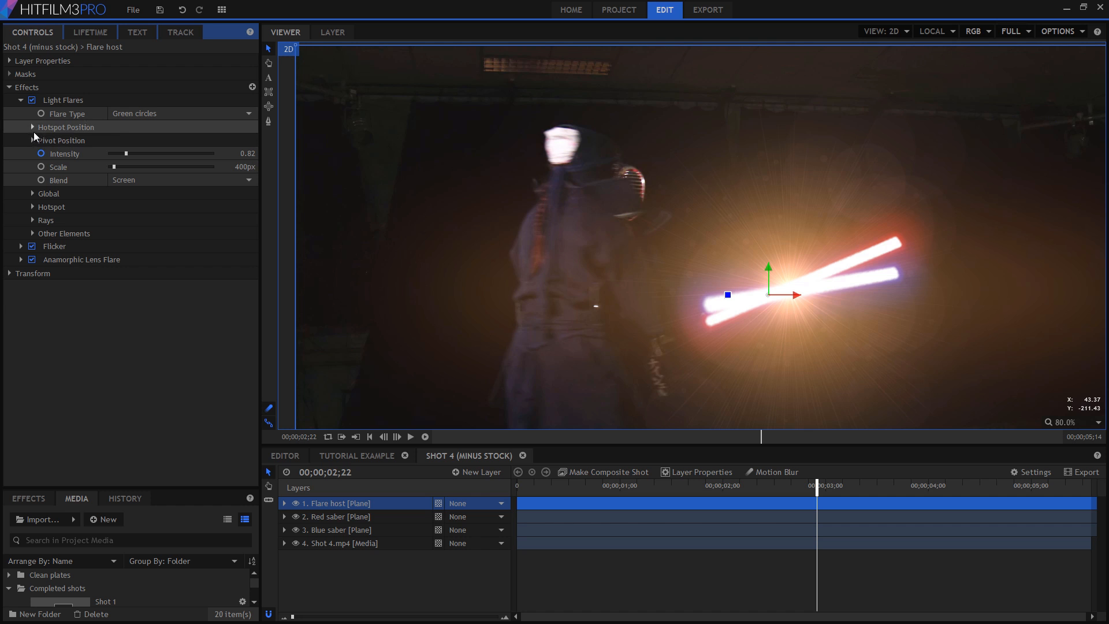
{"action": "left_click", "coordinate": [67, 152]}
{"action": "scroll", "coordinate": [768, 565], "scroll_direction": "down", "scroll_amount": 3}
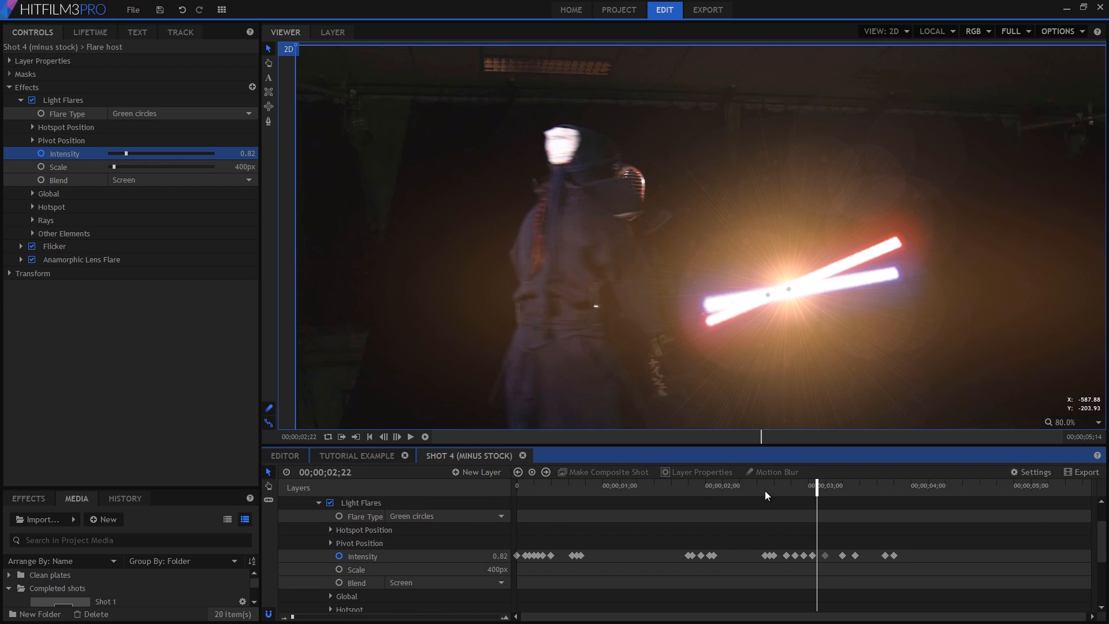
{"action": "left_click_drag", "start_coordinate": [764, 490], "coordinate": [811, 497]}
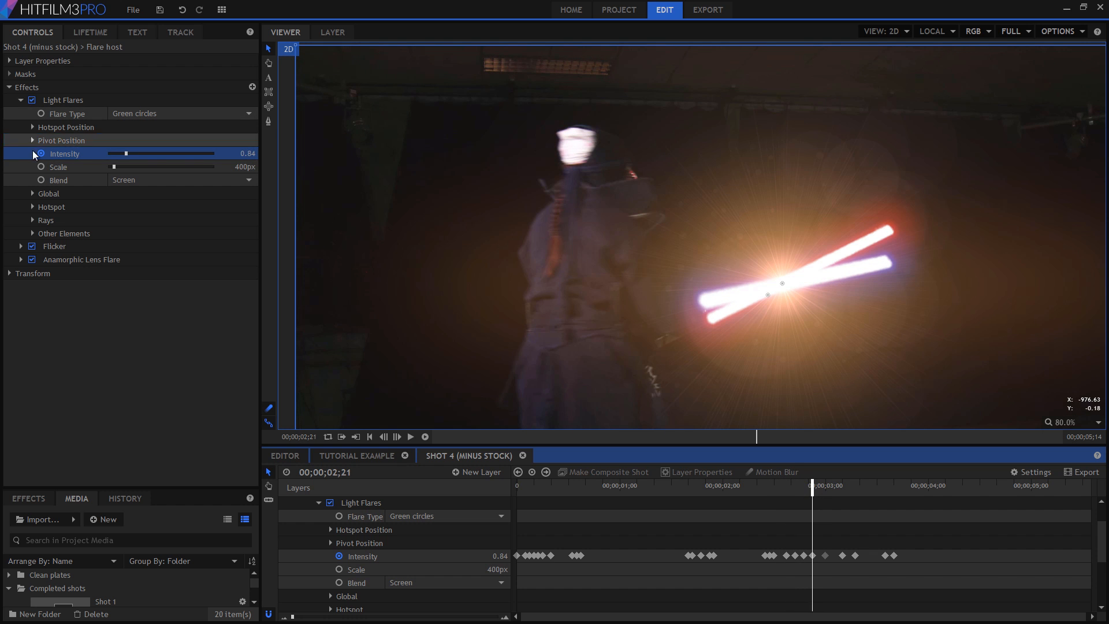
Toggle the Flare host's Anamorphic Lens Flare off and on to compare the clash, leaving it enabled, and scrub through the nearby frames.
{"action": "left_click", "coordinate": [31, 261]}
{"action": "left_click", "coordinate": [31, 261]}
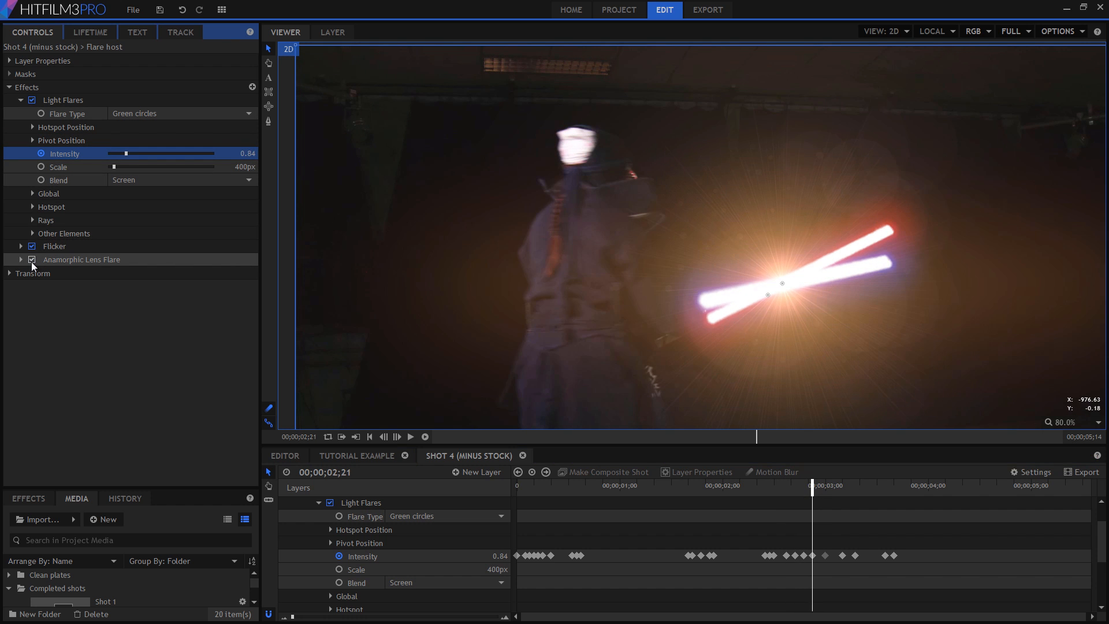
{"action": "left_click", "coordinate": [31, 261]}
{"action": "left_click", "coordinate": [31, 261]}
{"action": "left_click", "coordinate": [31, 261]}
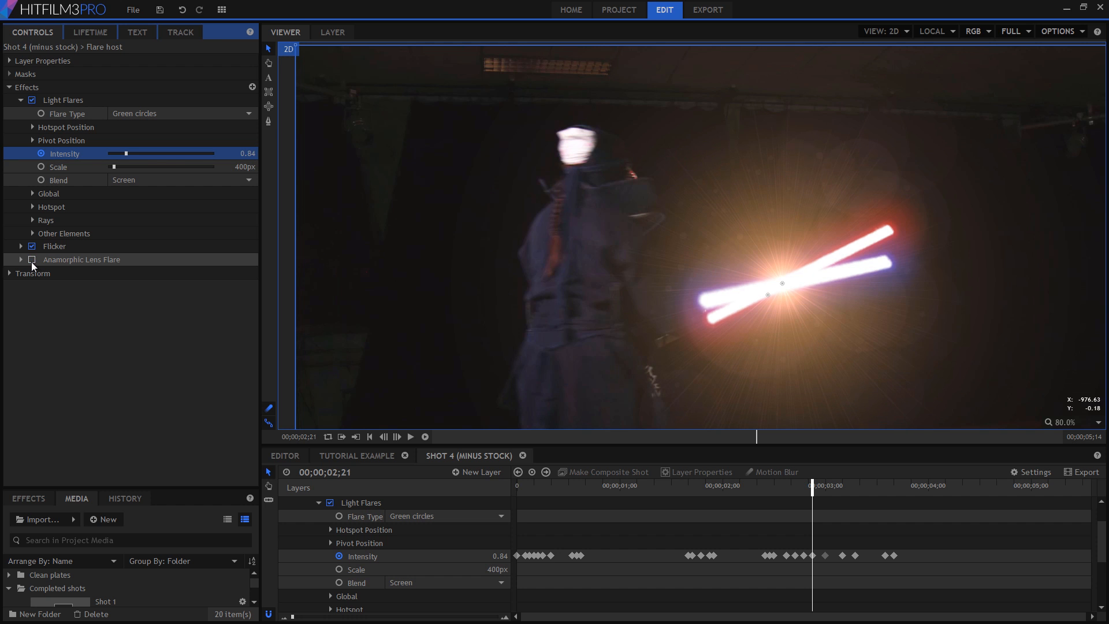
{"action": "left_click", "coordinate": [32, 261]}
{"action": "mouse_move", "coordinate": [788, 490]}
{"action": "left_mouse_down"}
{"action": "mouse_move", "coordinate": [754, 487]}
{"action": "mouse_move", "coordinate": [809, 487]}
{"action": "left_mouse_up"}
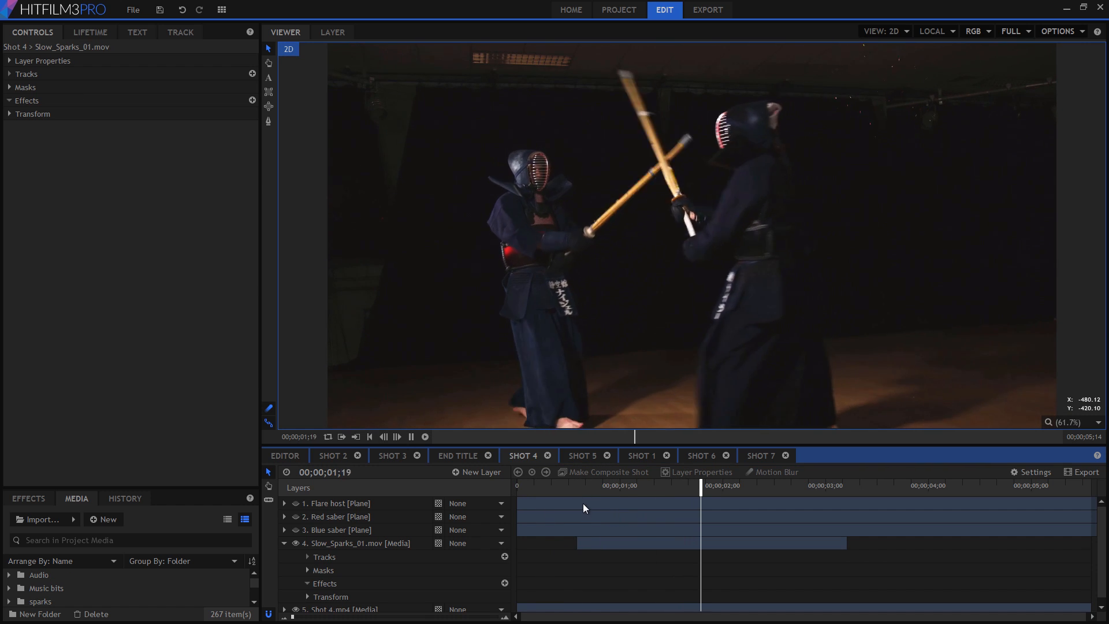
Search the media for slow_sparks, add Slow_Sparks_01.mov above the existing sparks layer in Shot 4, and move to 00;00;00;17.
{"action": "left_click_drag", "start_coordinate": [583, 485], "coordinate": [476, 534]}
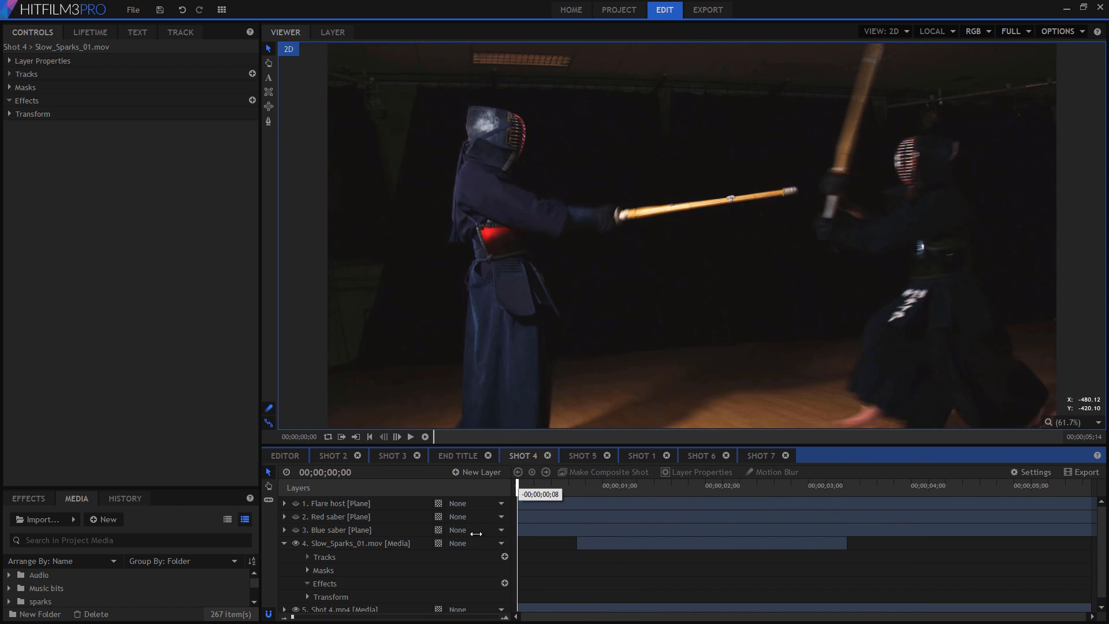
{"action": "left_click", "coordinate": [124, 540]}
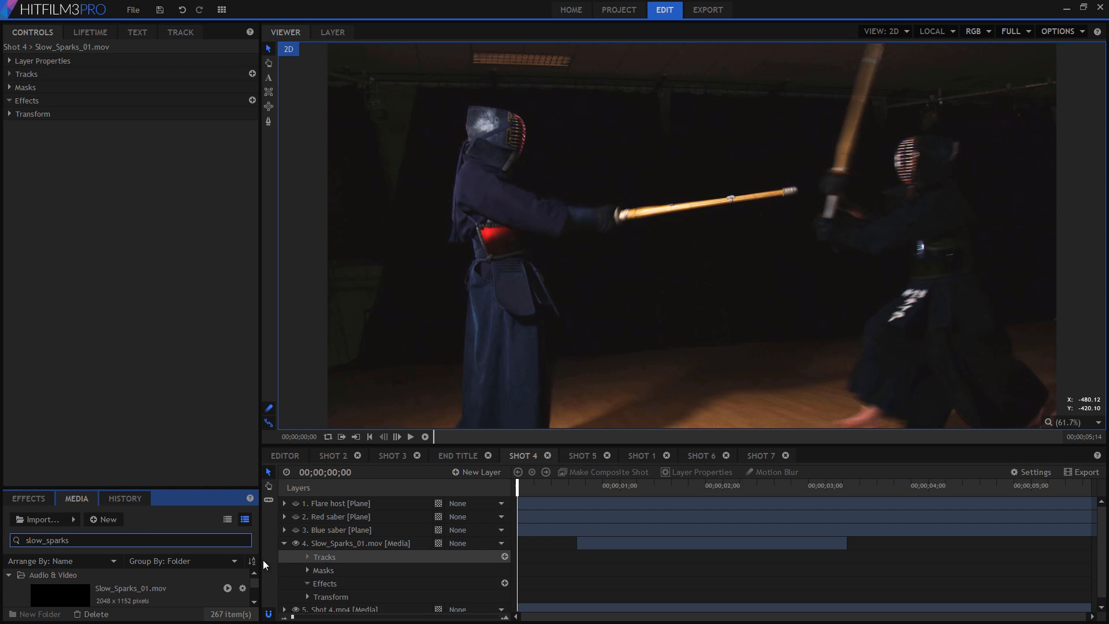
{"action": "left_click_drag", "start_coordinate": [122, 595], "coordinate": [331, 543]}
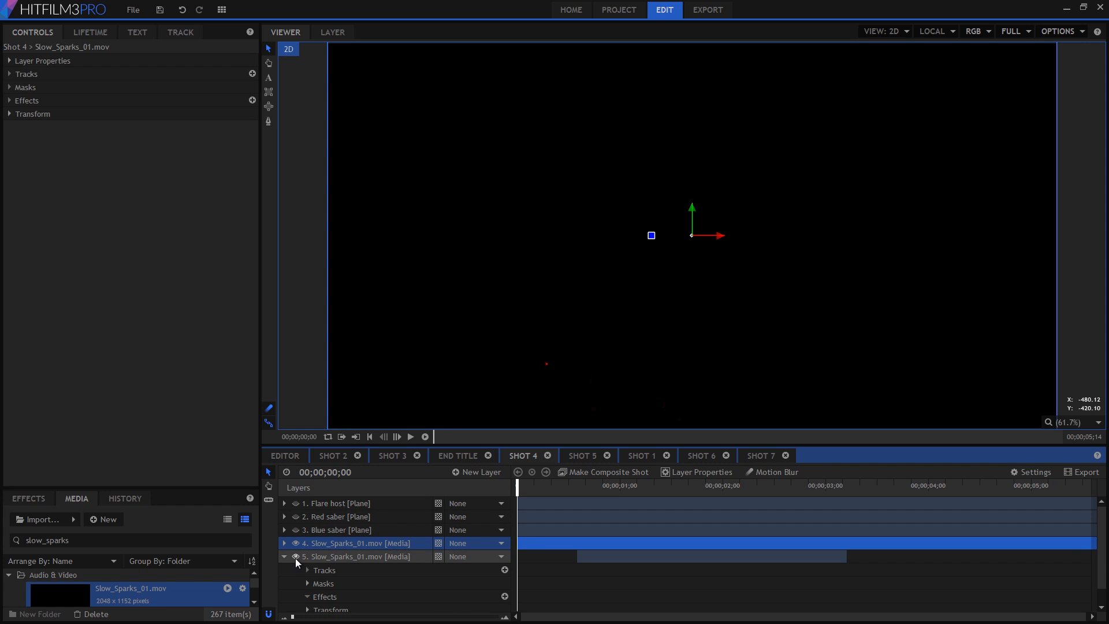
{"action": "left_click_drag", "start_coordinate": [552, 484], "coordinate": [590, 491]}
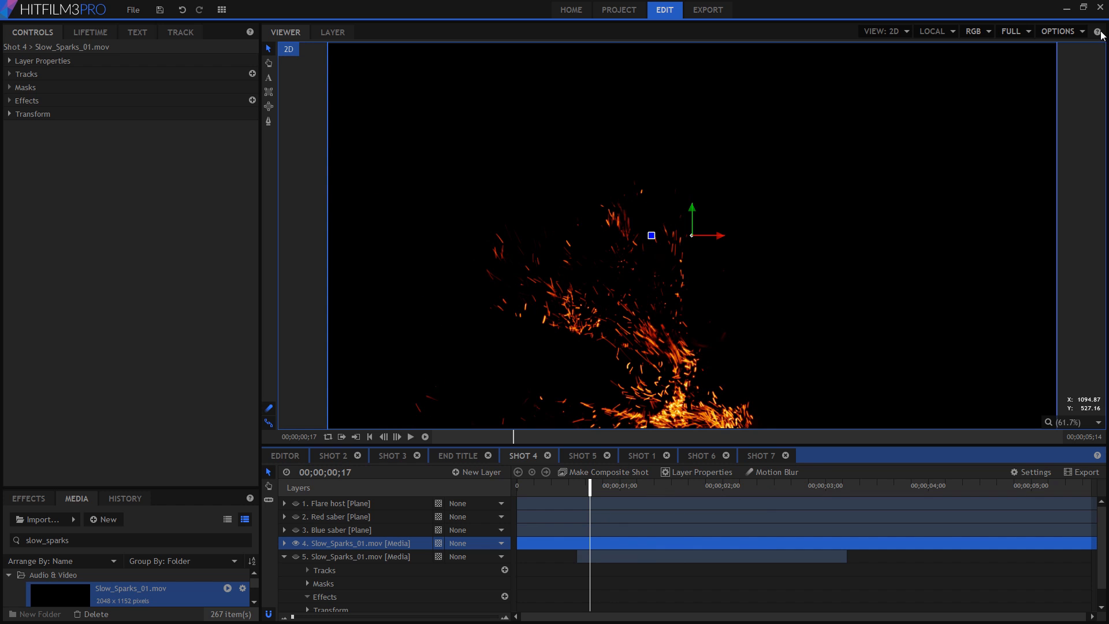
Shrink the new sparks layer to about a quarter of the frame width, flip it horizontally, and place it above the right fighter's head.
{"action": "left_click_drag", "start_coordinate": [1003, 162], "coordinate": [992, 182]}
{"action": "left_click_drag", "start_coordinate": [1047, 52], "coordinate": [784, 203]}
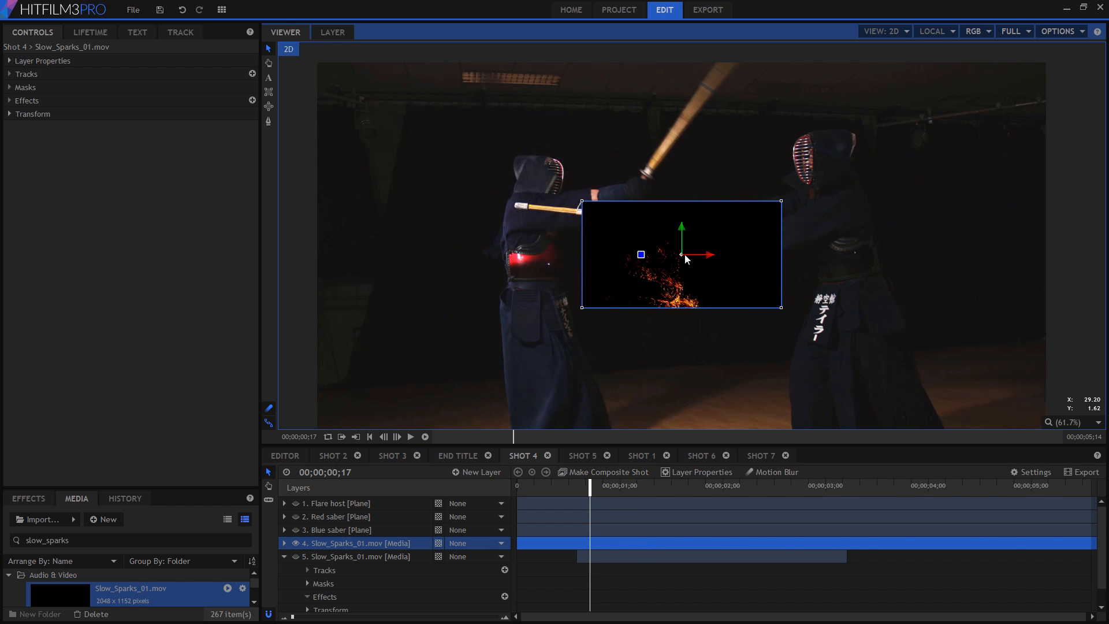
{"action": "left_click_drag", "start_coordinate": [684, 254], "coordinate": [848, 115]}
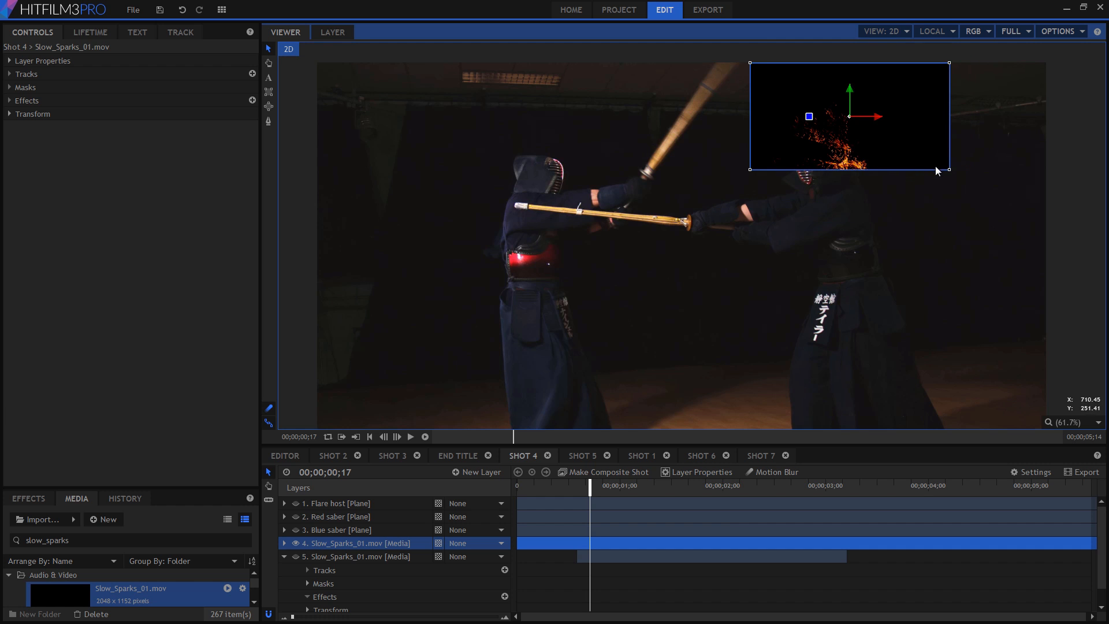
{"action": "left_click_drag", "start_coordinate": [950, 170], "coordinate": [775, 182]}
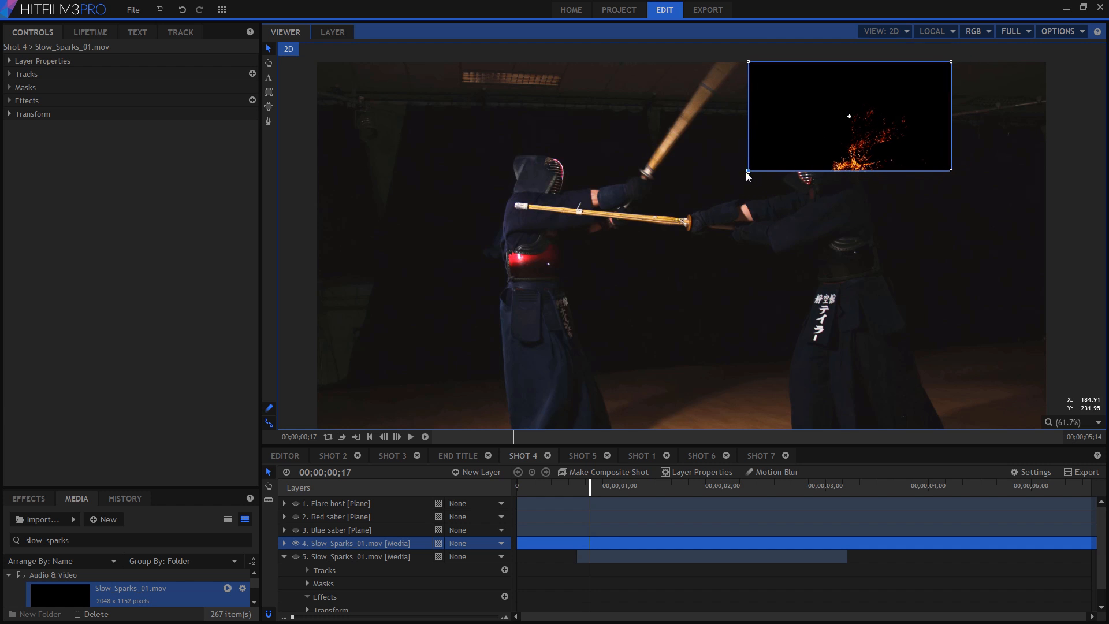
{"action": "left_click_drag", "start_coordinate": [813, 151], "coordinate": [786, 128]}
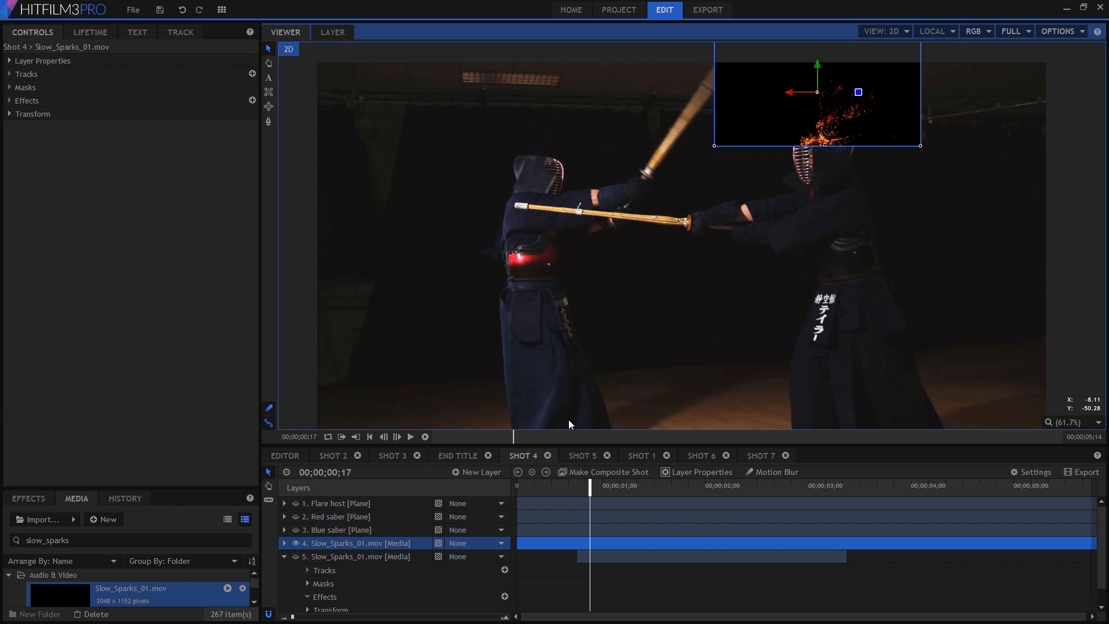
Set the new sparks layer's blend mode to Screen, nudge it slightly upward, and scrub forward to preview the sparks.
{"action": "right_click", "coordinate": [377, 543]}
{"action": "mouse_move", "coordinate": [439, 278]}
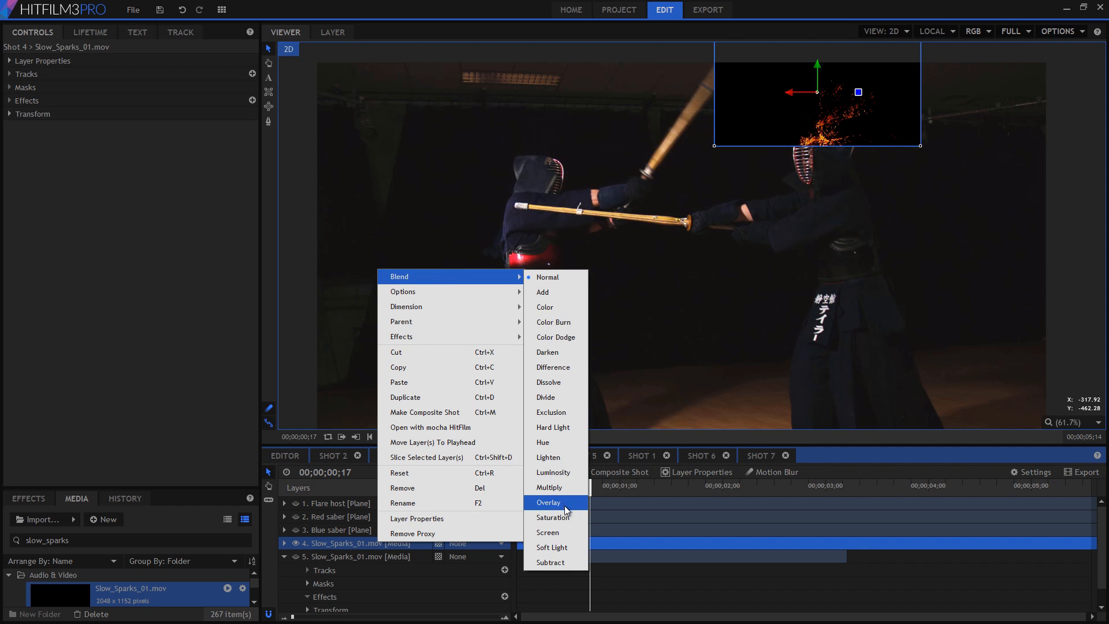
{"action": "left_click", "coordinate": [559, 531]}
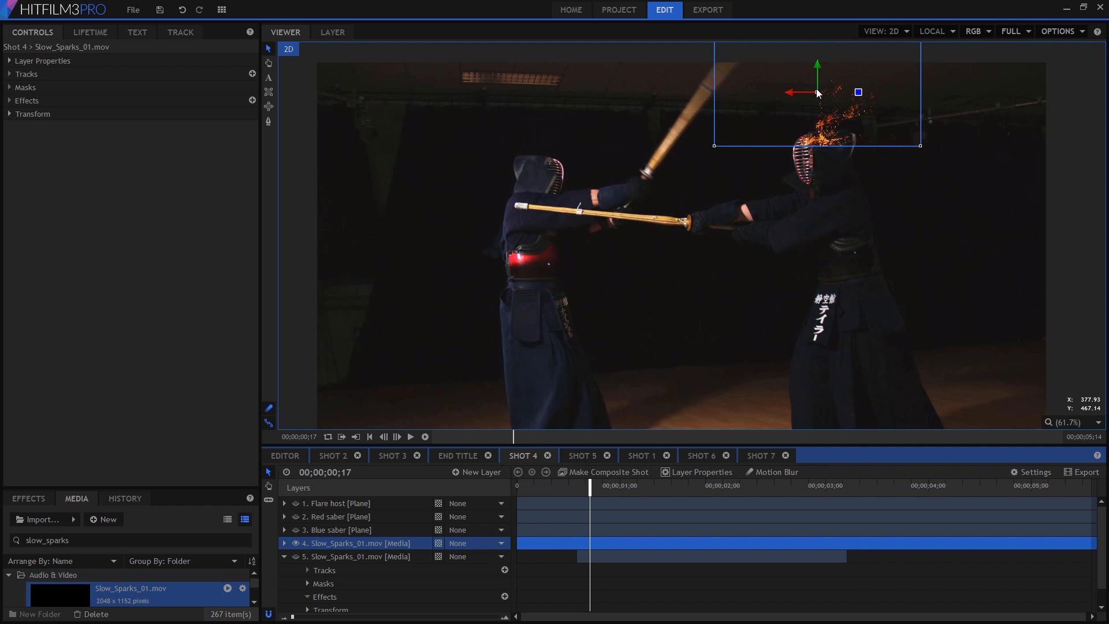
{"action": "left_click_drag", "start_coordinate": [816, 89], "coordinate": [816, 87]}
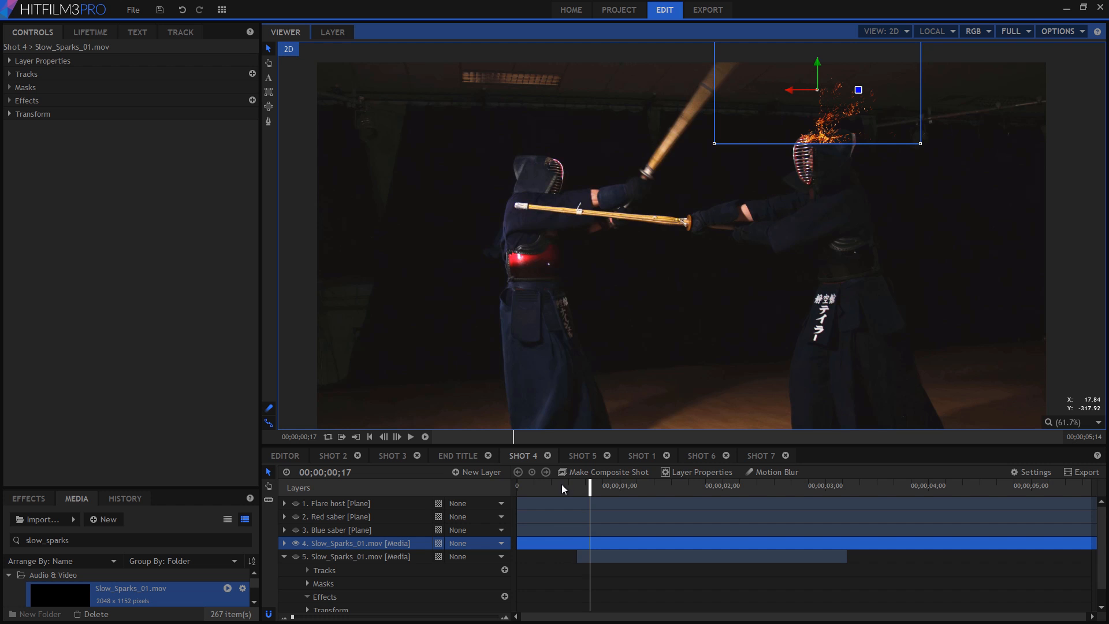
{"action": "left_click_drag", "start_coordinate": [590, 485], "coordinate": [649, 485]}
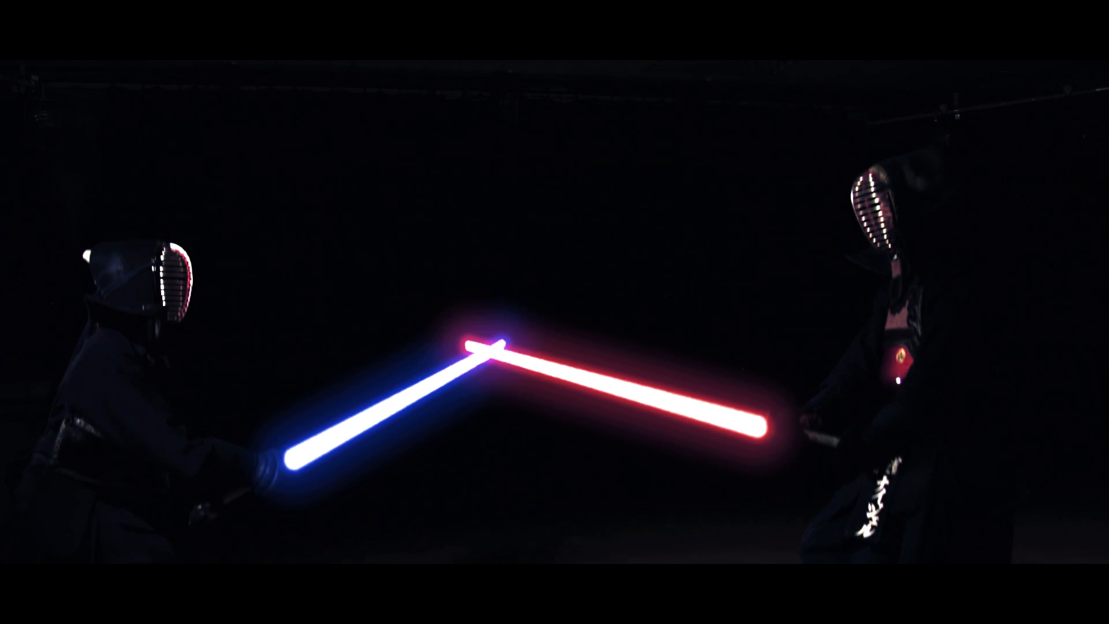